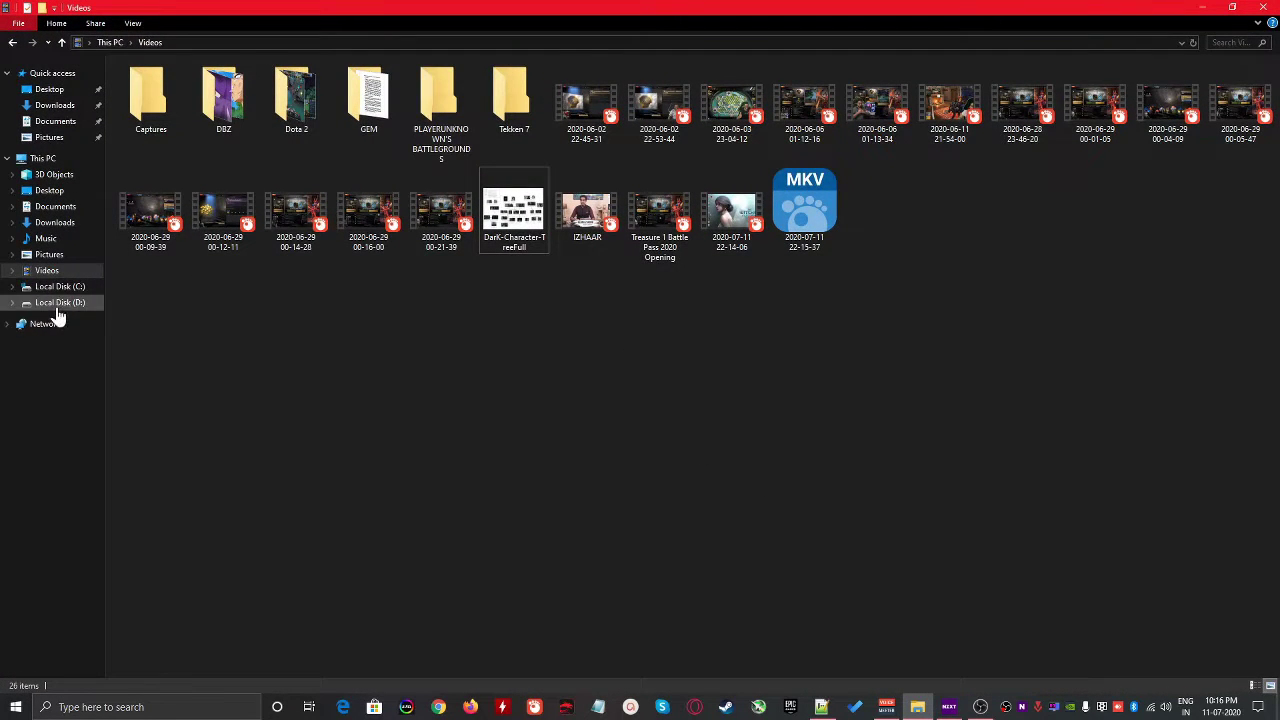
Browse Local Disk (D:) through Cisco with Aman Soni > SWITCH IN GNS YT > FILESS NEEDED to NEW GNS3 2.2.11
click(57, 304)
click(235, 146)
key(Right)
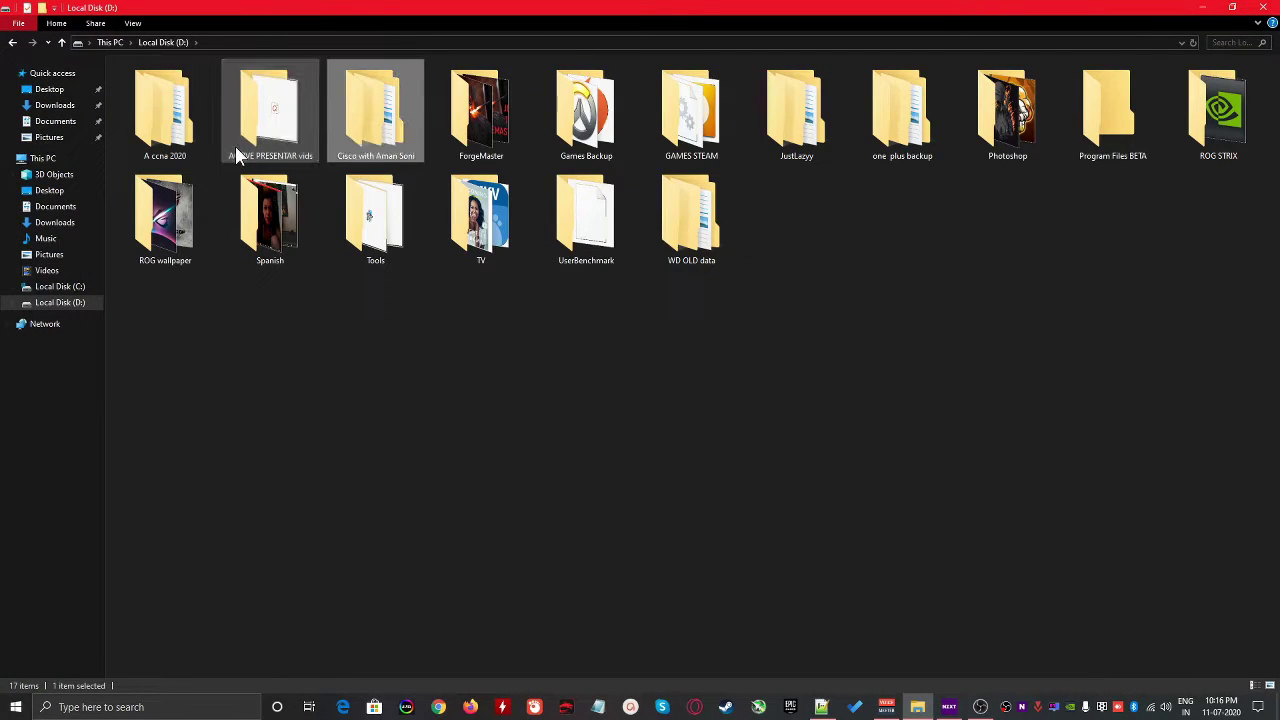
key(Return)
double_click(235, 146)
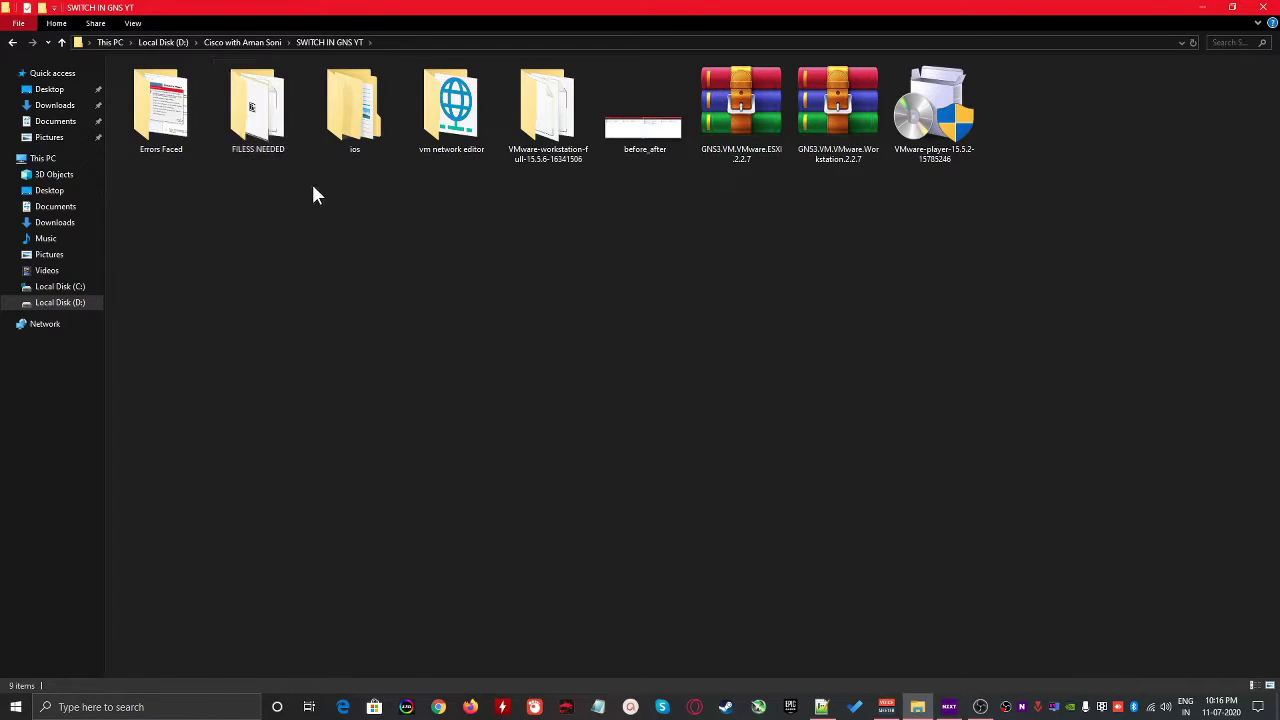
double_click(272, 140)
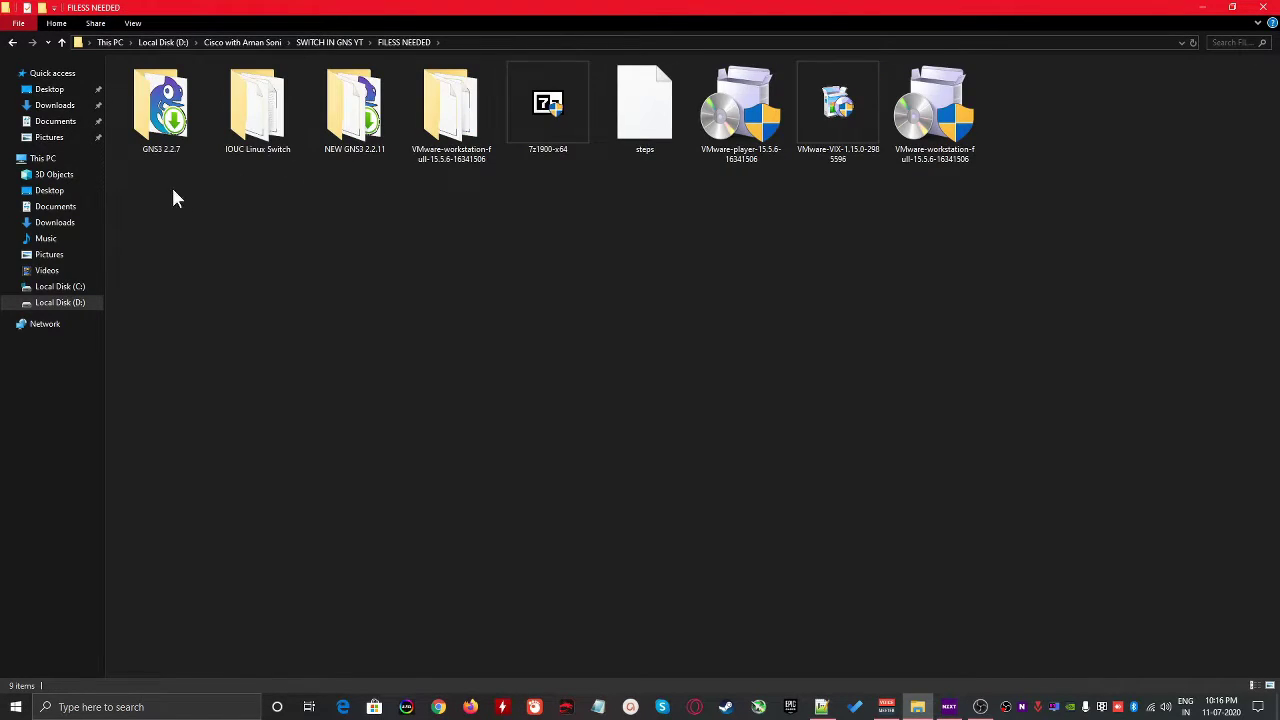
click(368, 150)
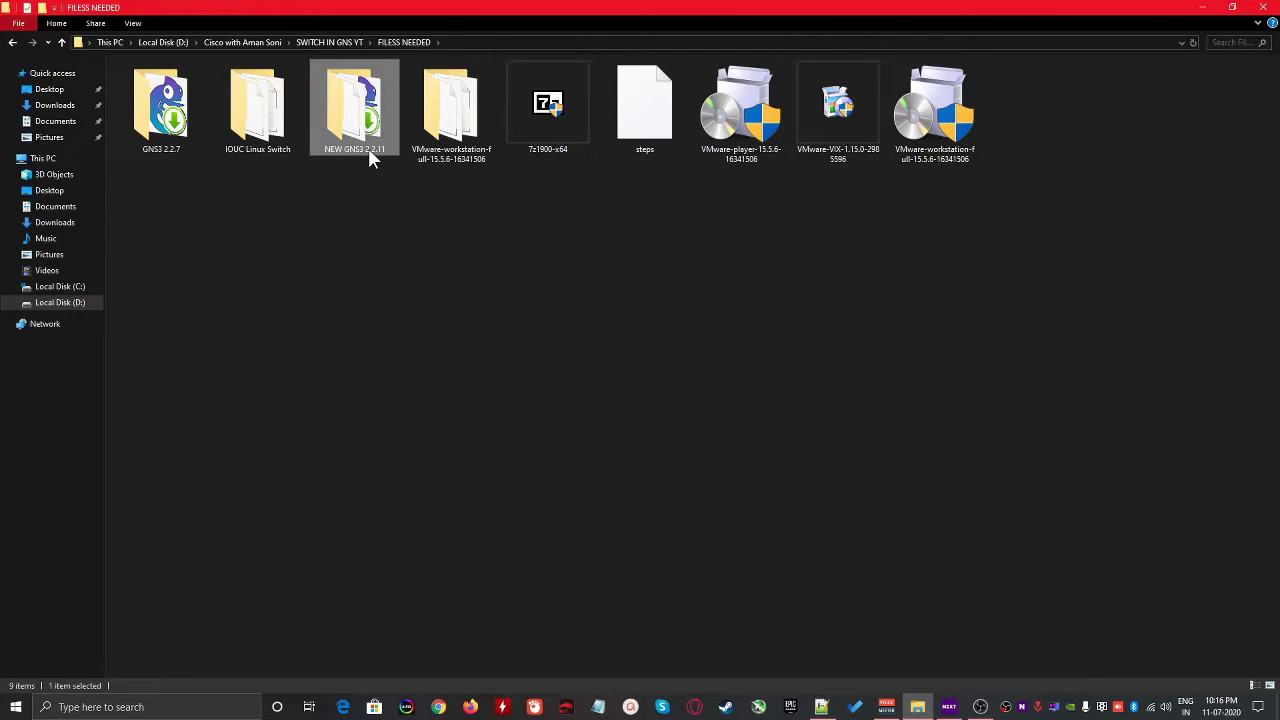
double_click(369, 155)
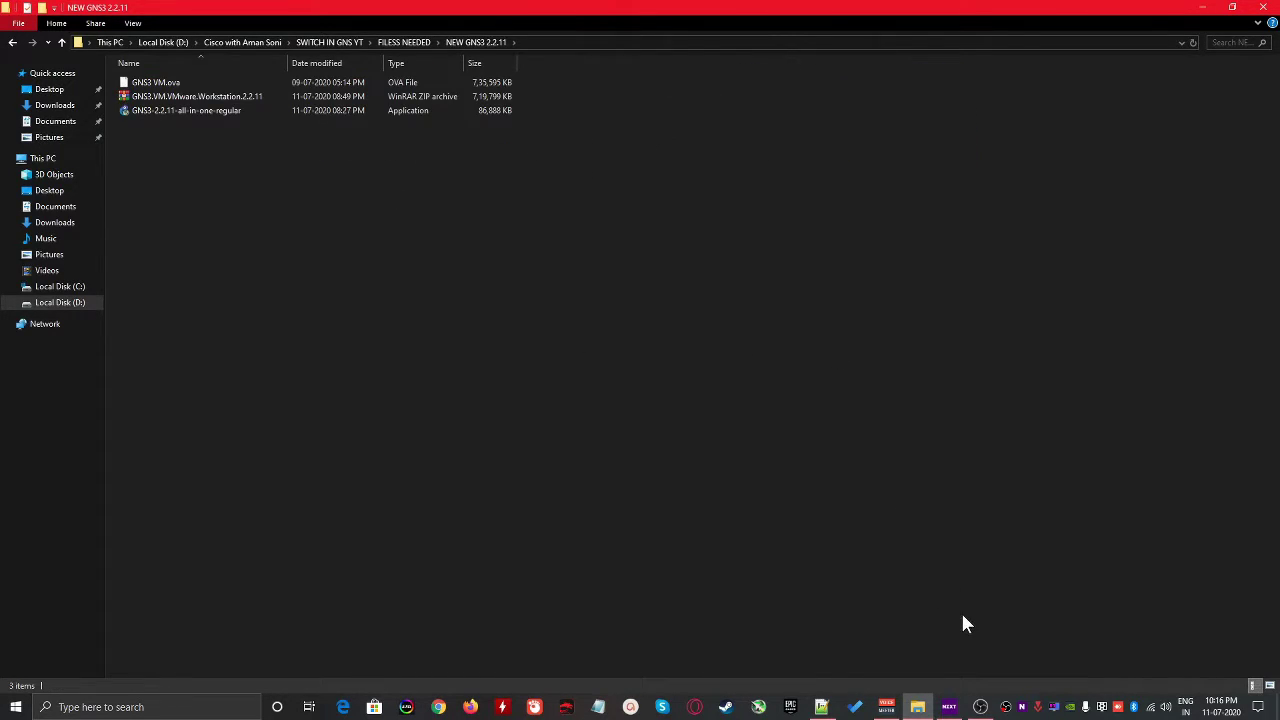
In the notes, add 'files' after GNS3 VM on line 12
click(1201, 7)
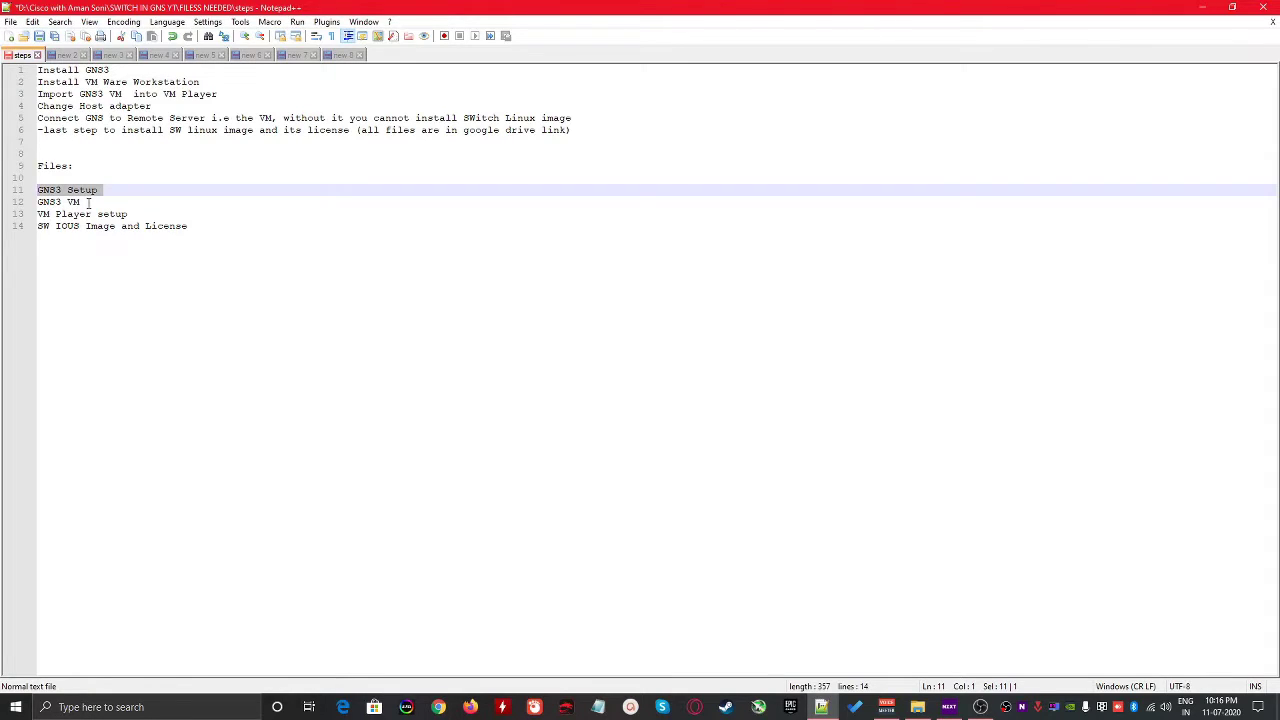
click(185, 225)
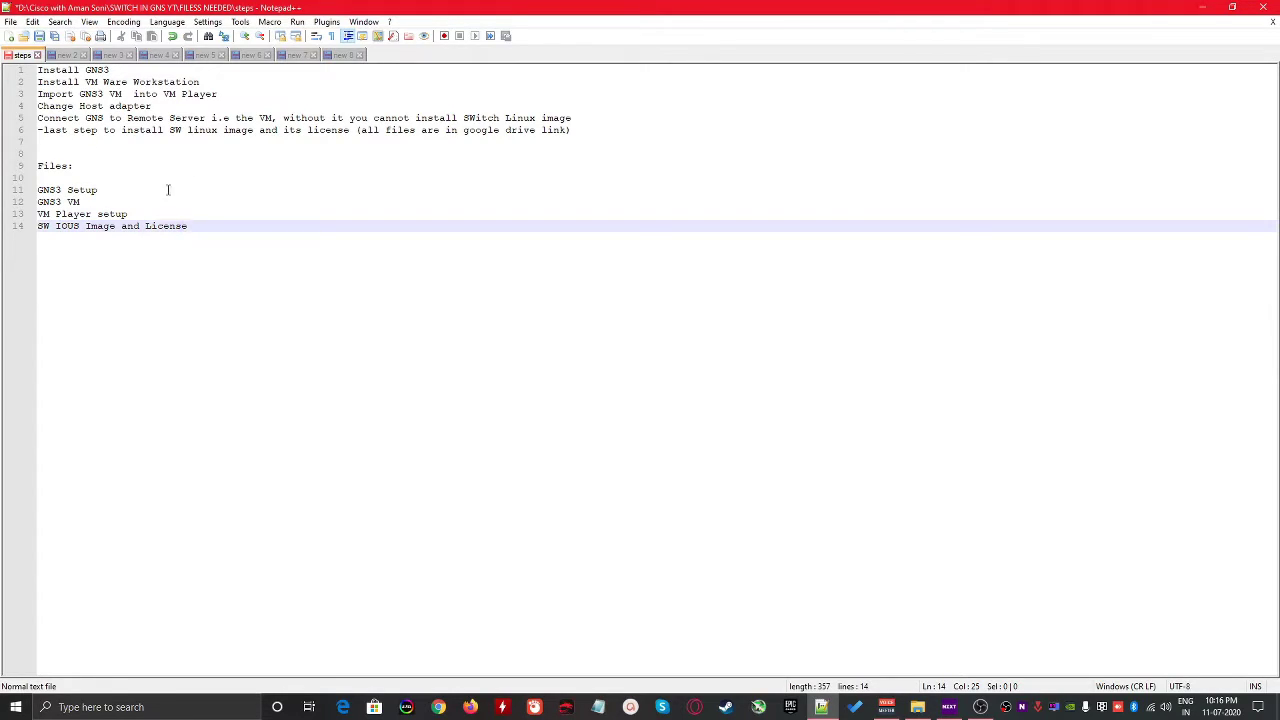
drag(100, 174, 191, 234)
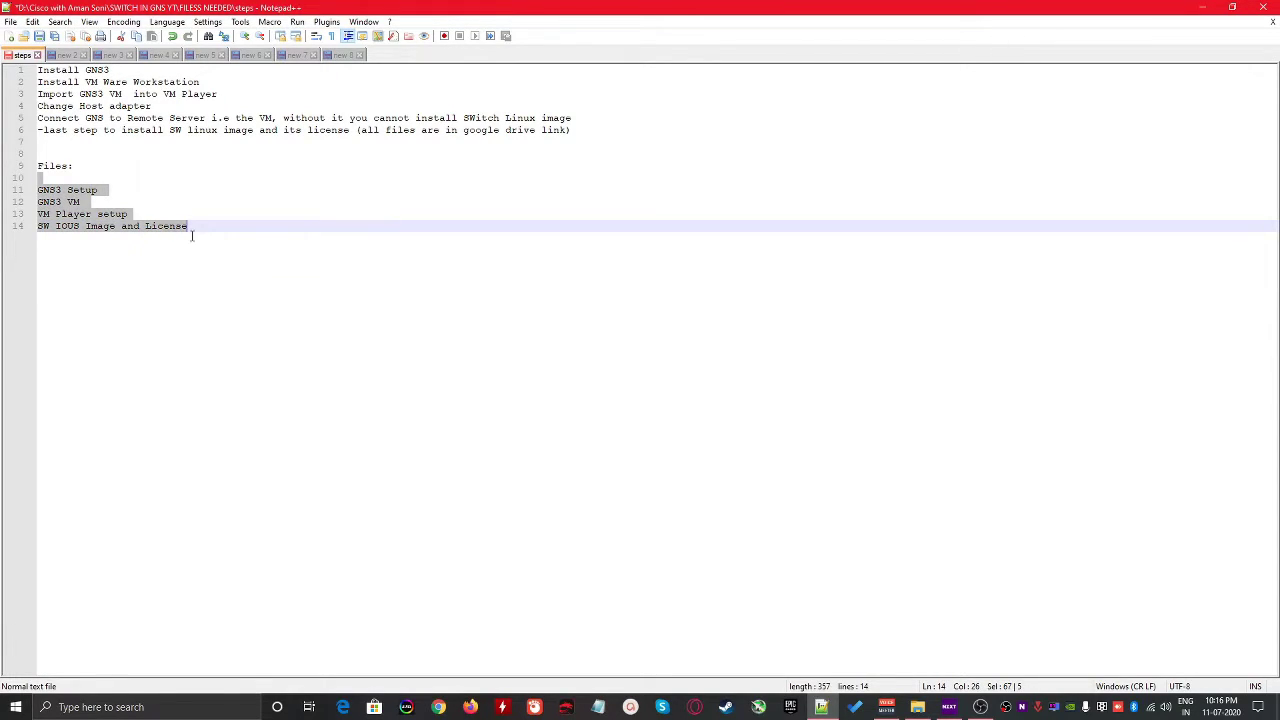
click(113, 201)
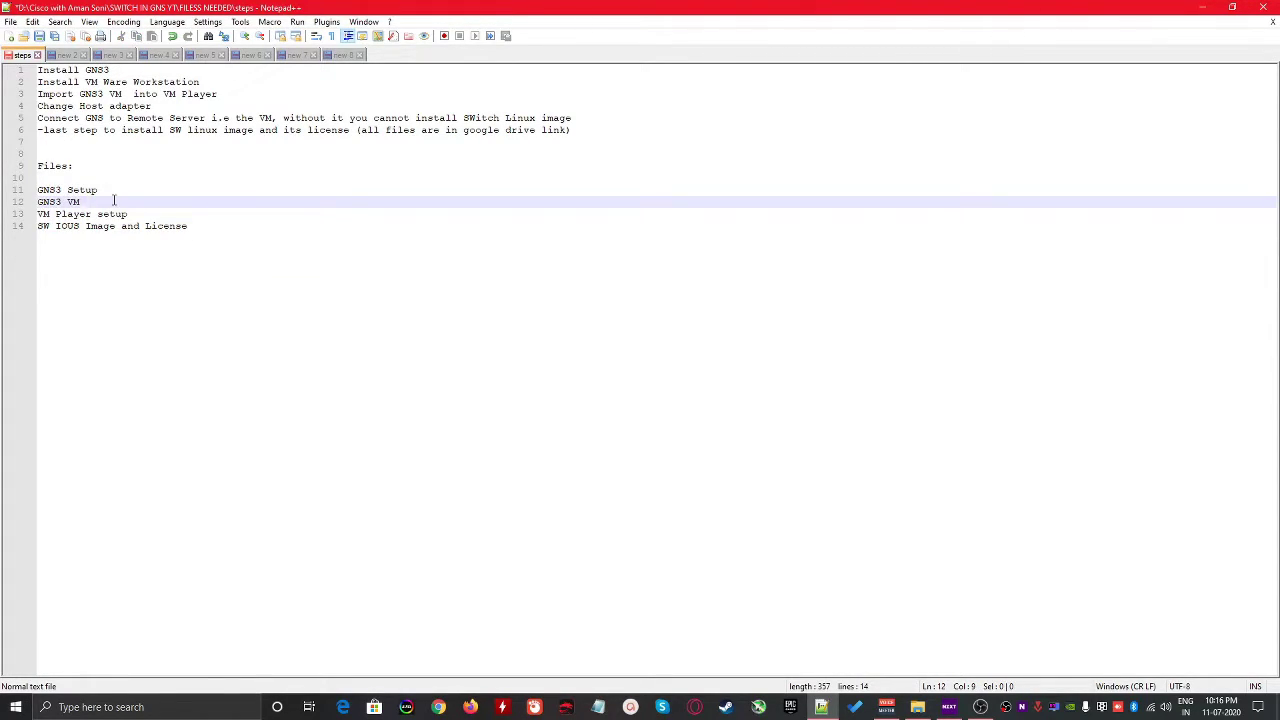
text(files)
click(101, 169)
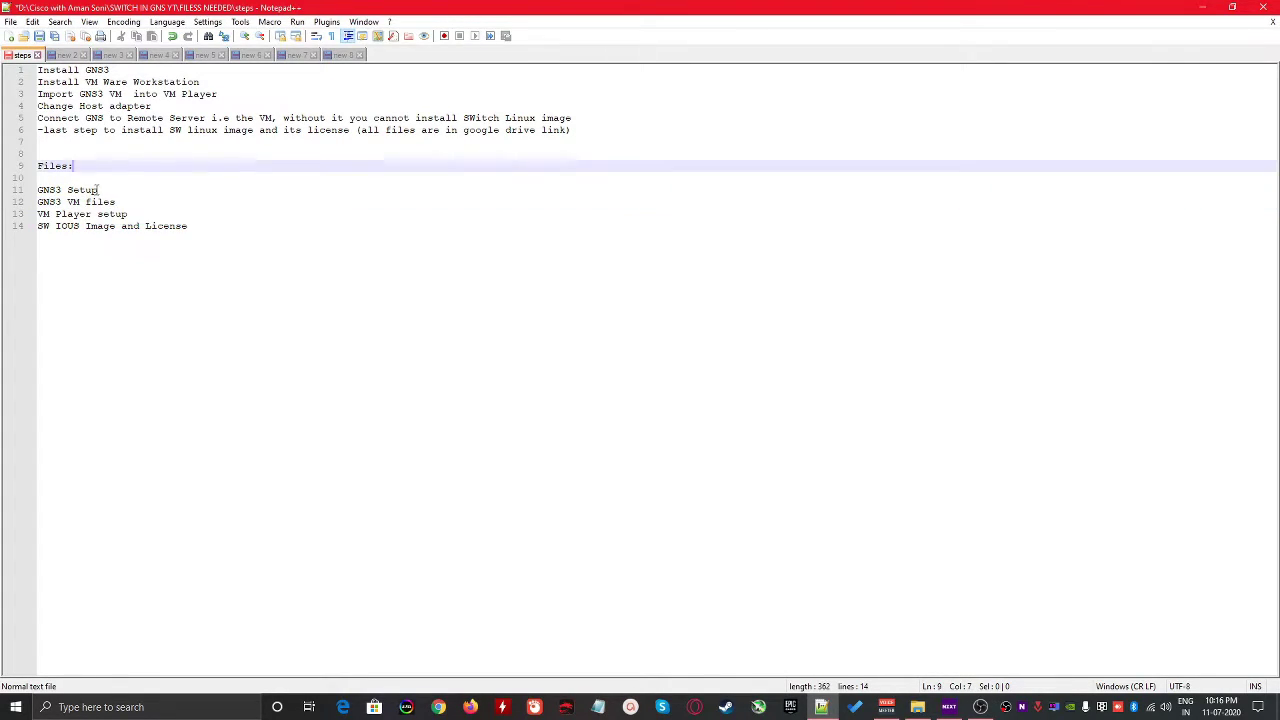
drag(128, 214, 36, 190)
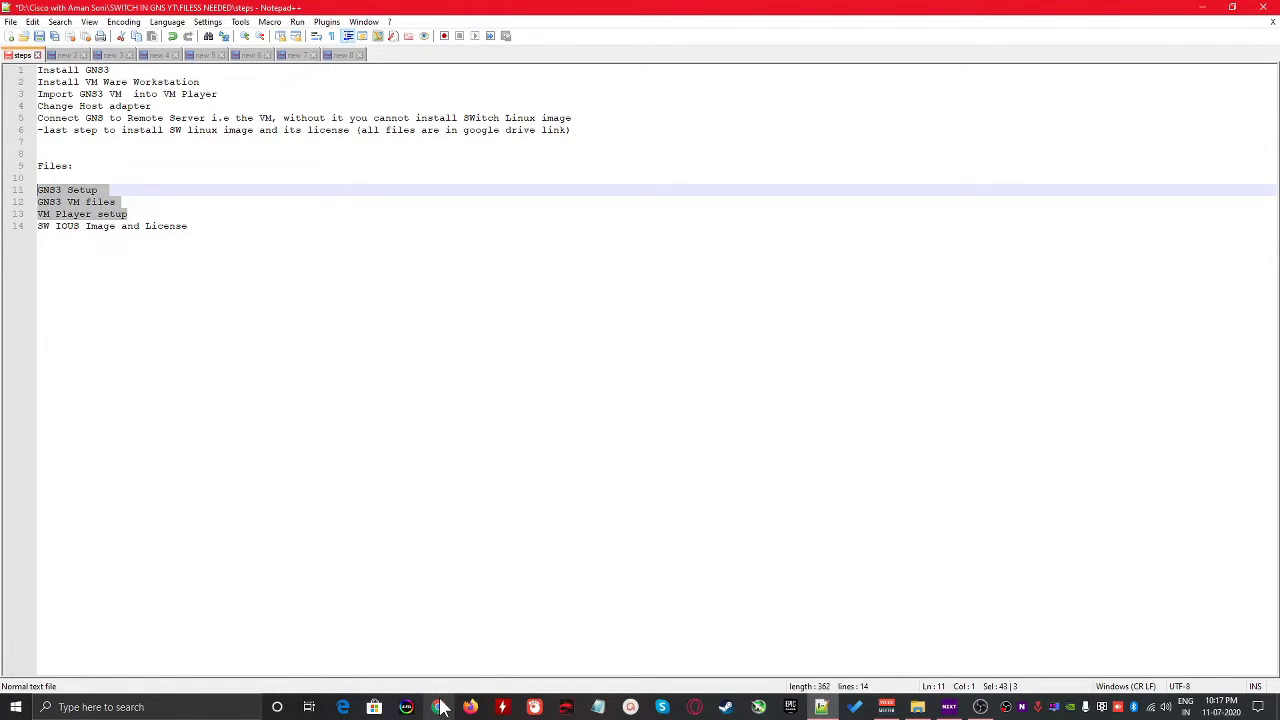
click(140, 254)
Correct IOUS to IOUC on line 14, then go back to the FILESS NEEDED folder
click(81, 226)
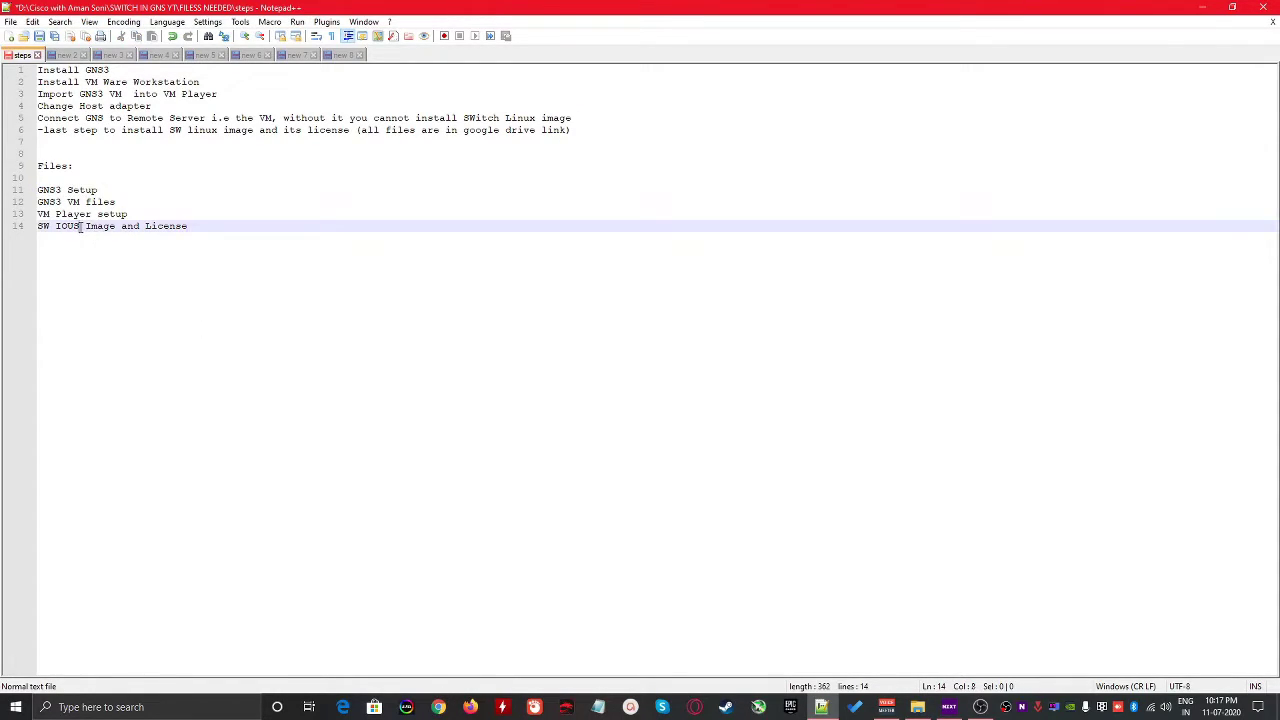
key(BackSpace)
text(C)
click(242, 297)
mouse_move(51, 228)
mouse_down()
mouse_move(137, 243)
mouse_move(33, 232)
mouse_up()
click(137, 243)
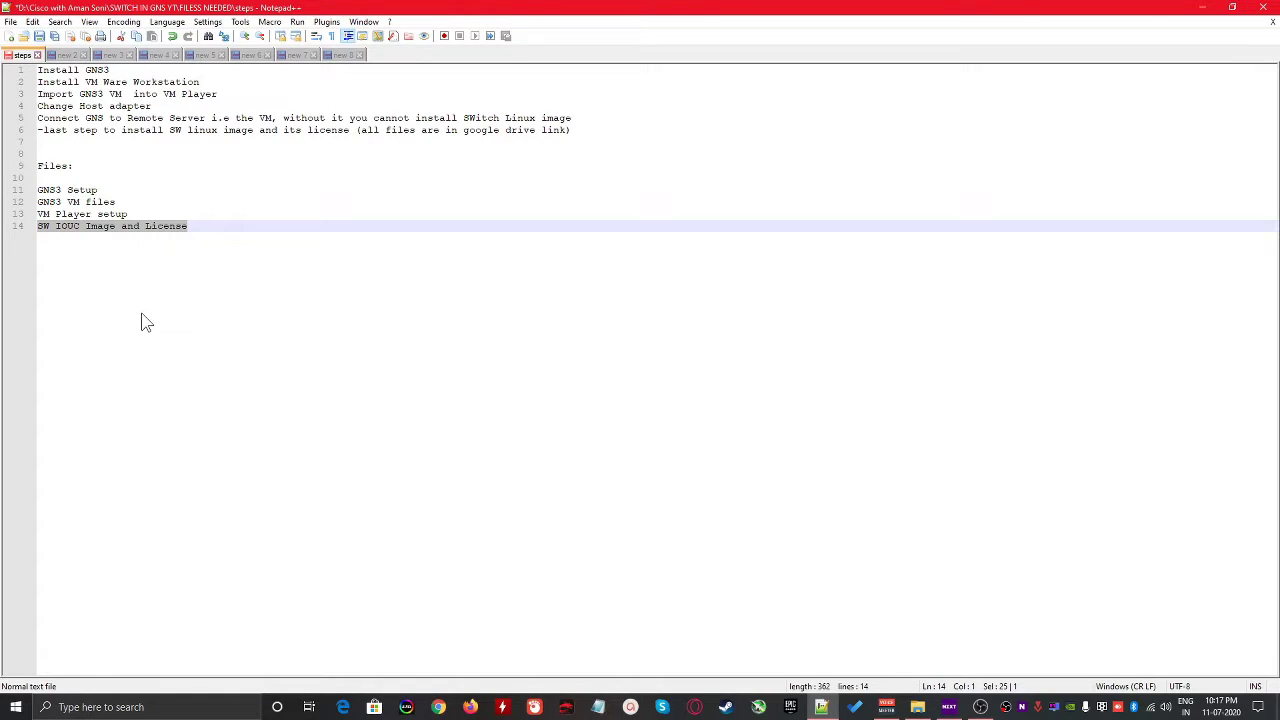
click(668, 478)
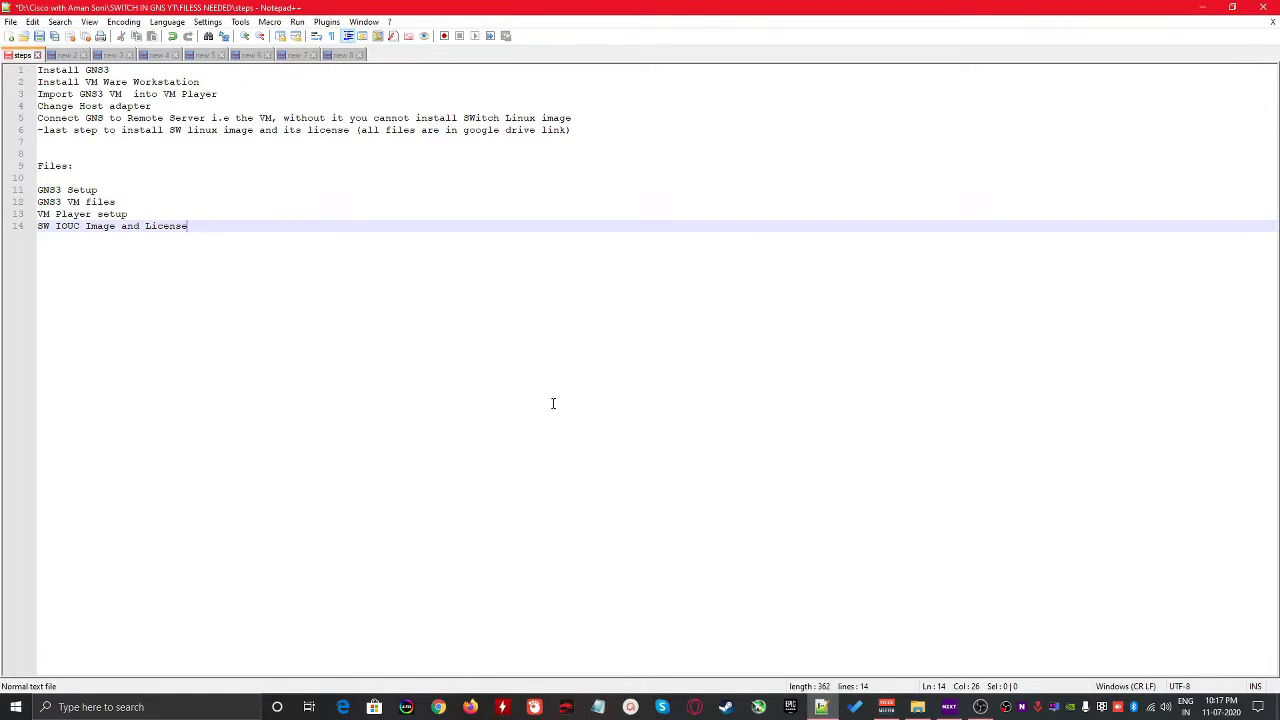
click(917, 707)
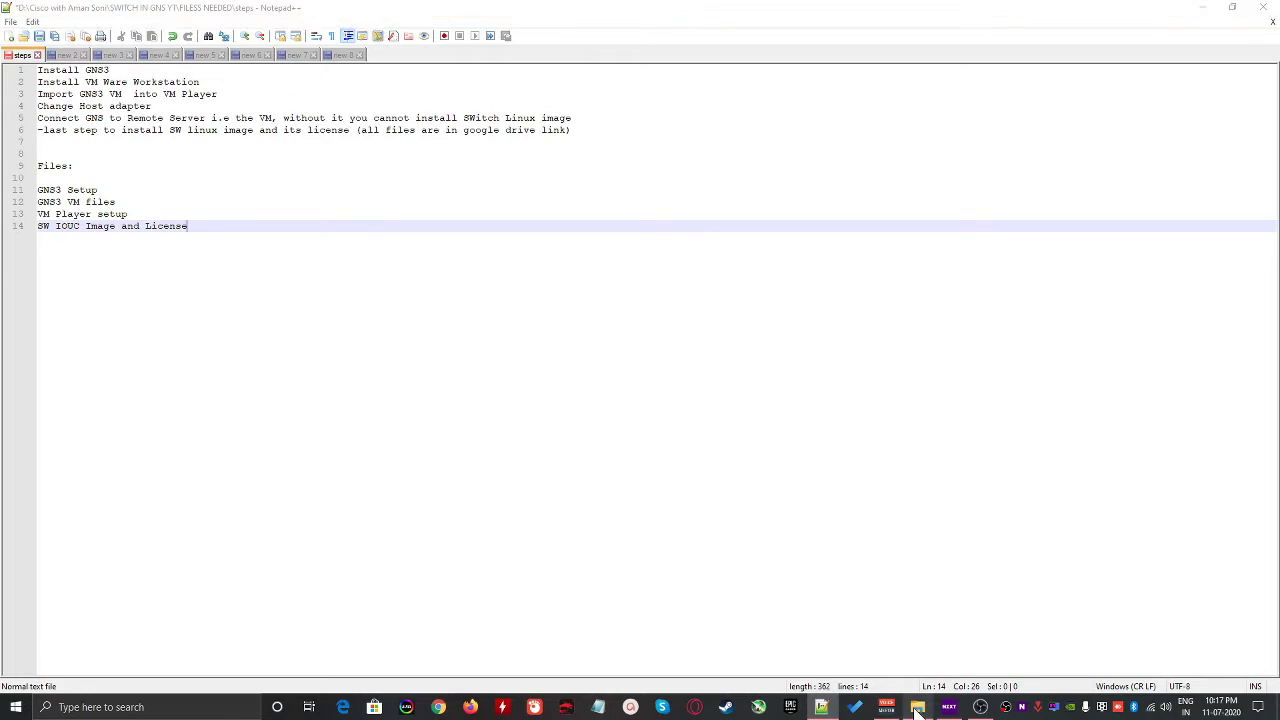
click(400, 43)
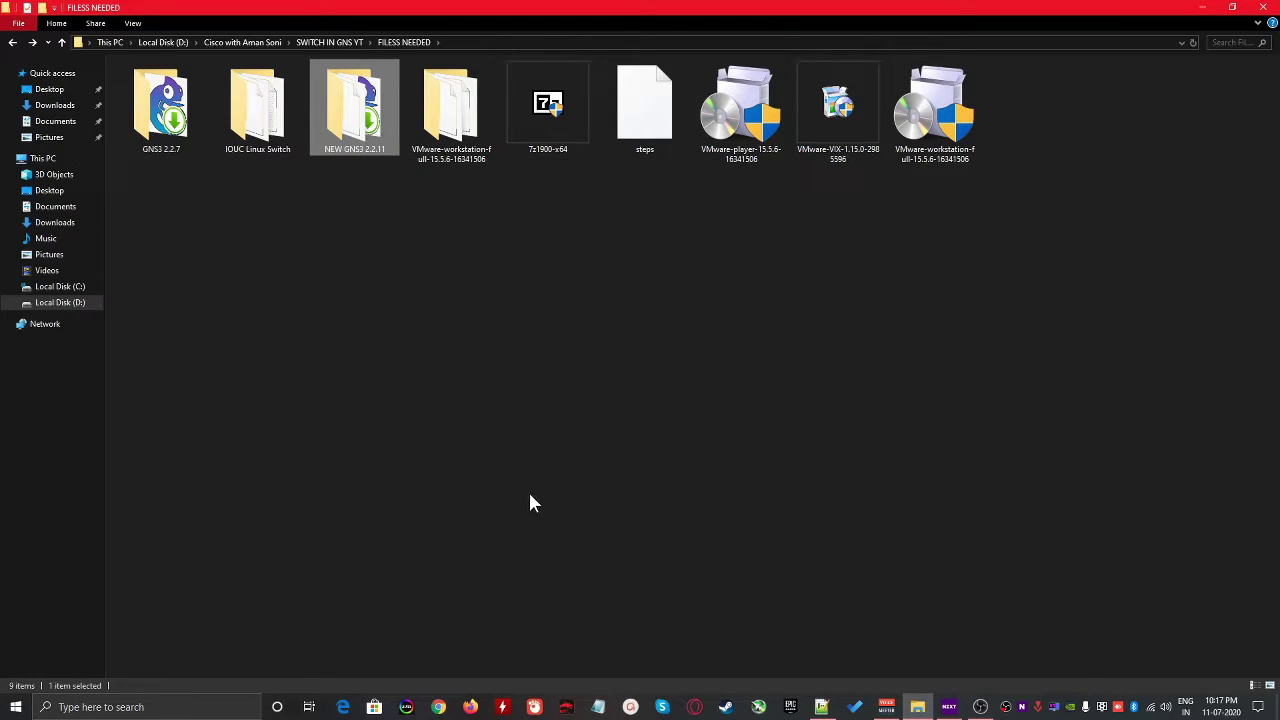
Launch the GNS3 2.2.11 all-in-one installer, accept the license and keep the default Start Menu folder
double_click(362, 128)
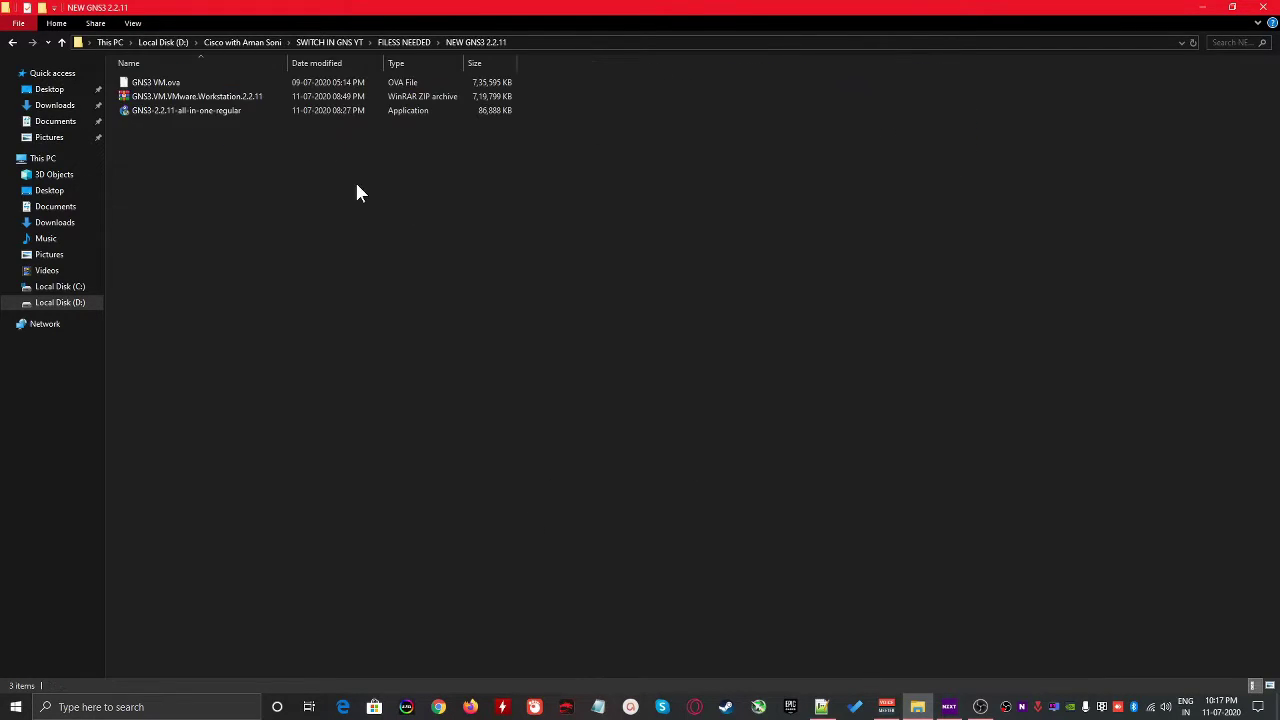
click(285, 112)
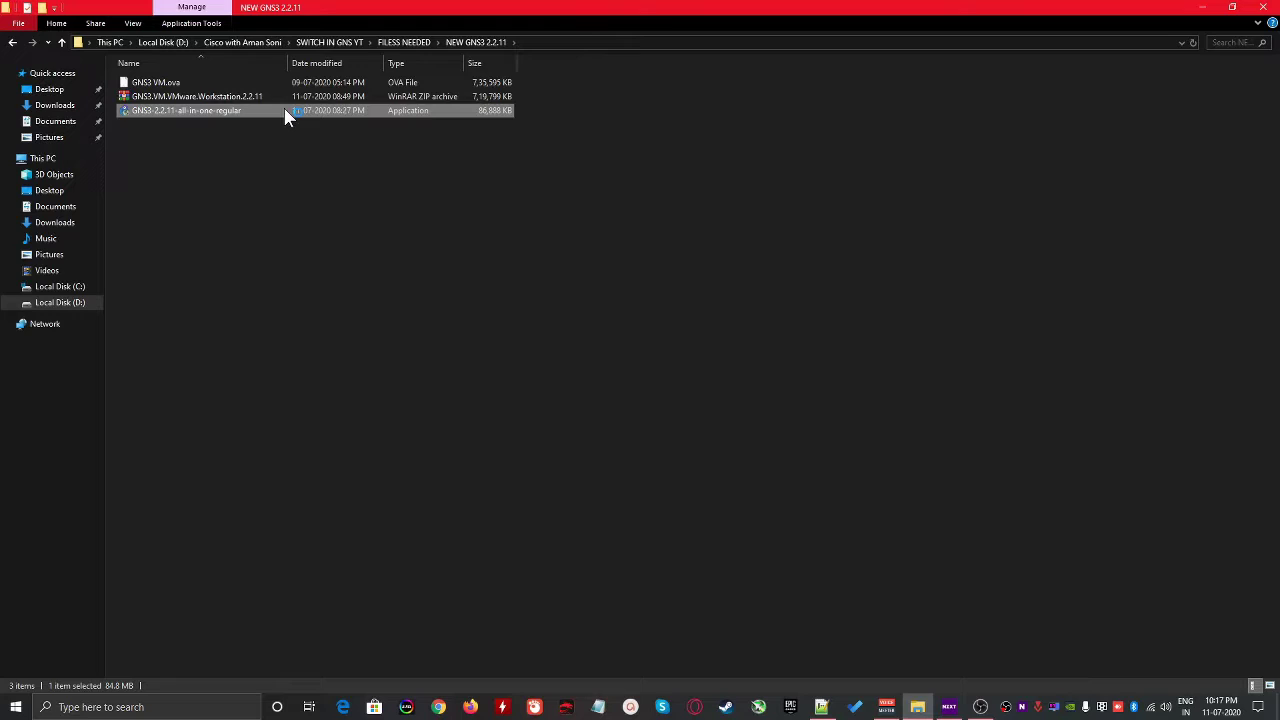
double_click(285, 112)
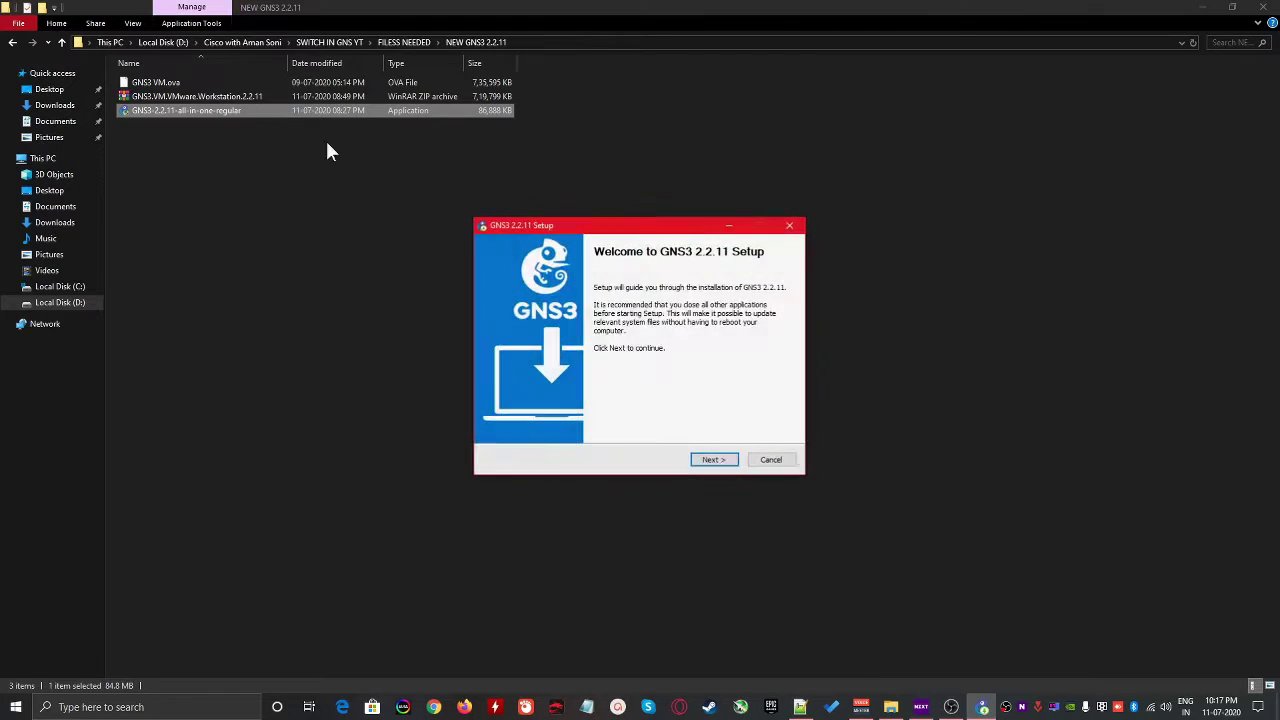
click(735, 461)
click(732, 463)
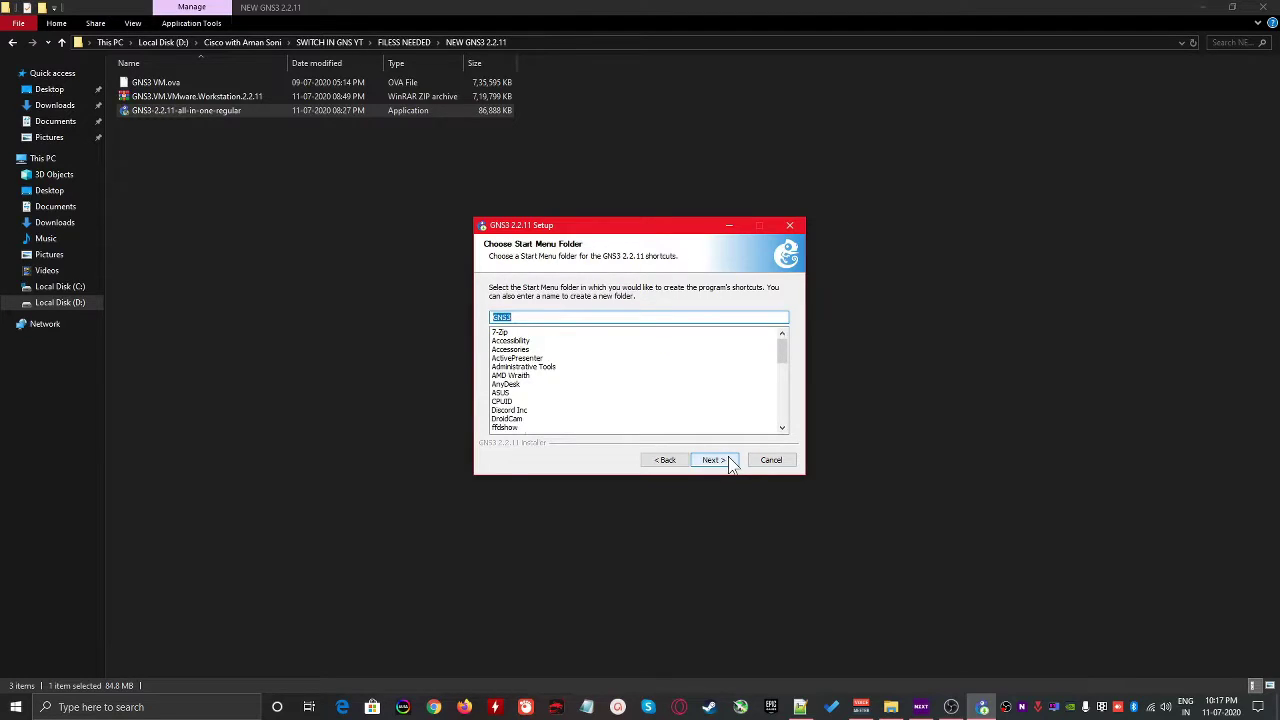
click(712, 460)
Exclude Solar-PuTTY and Wireshark from the components and install to the default location
click(601, 376)
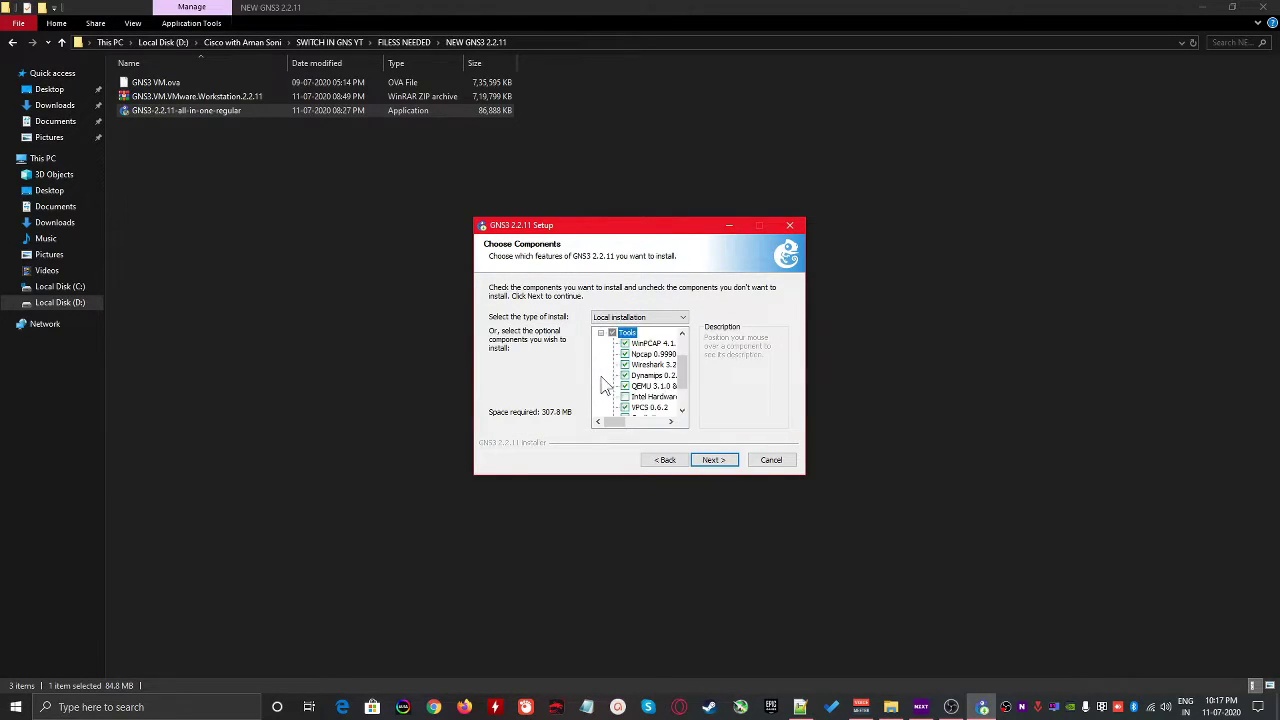
scroll(660, 395, down, 2)
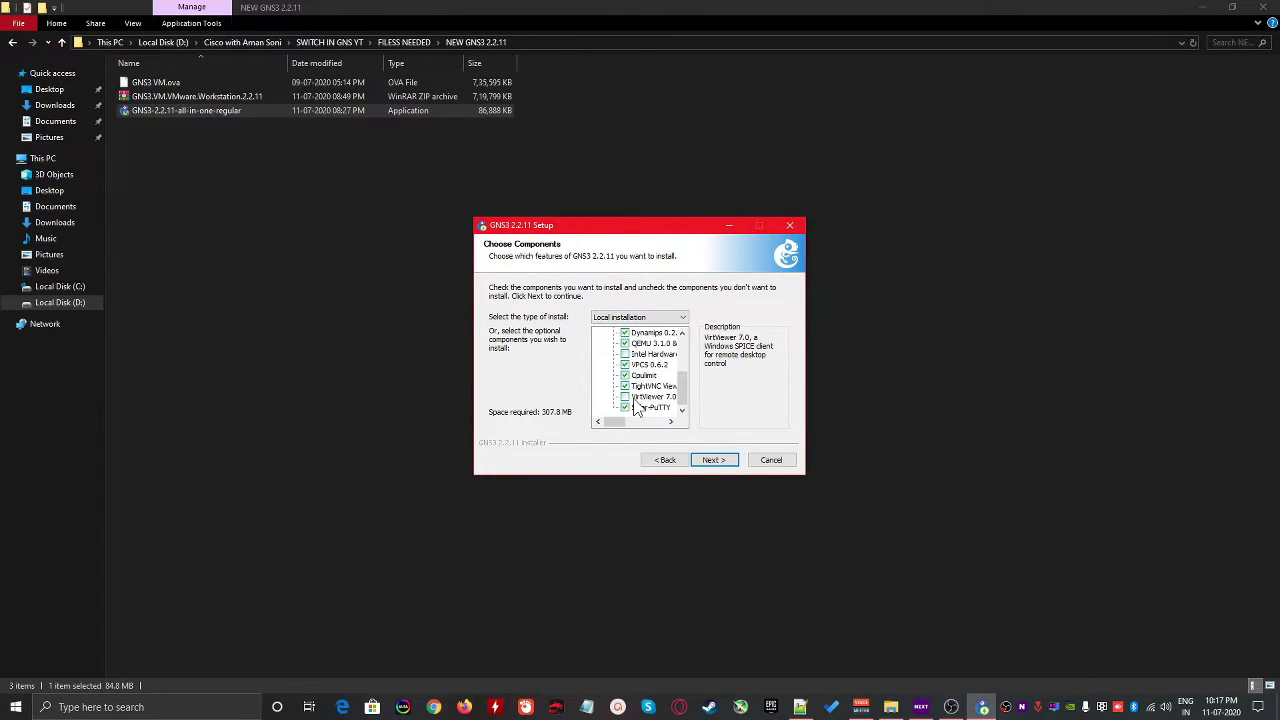
click(626, 407)
scroll(680, 390, up, 1)
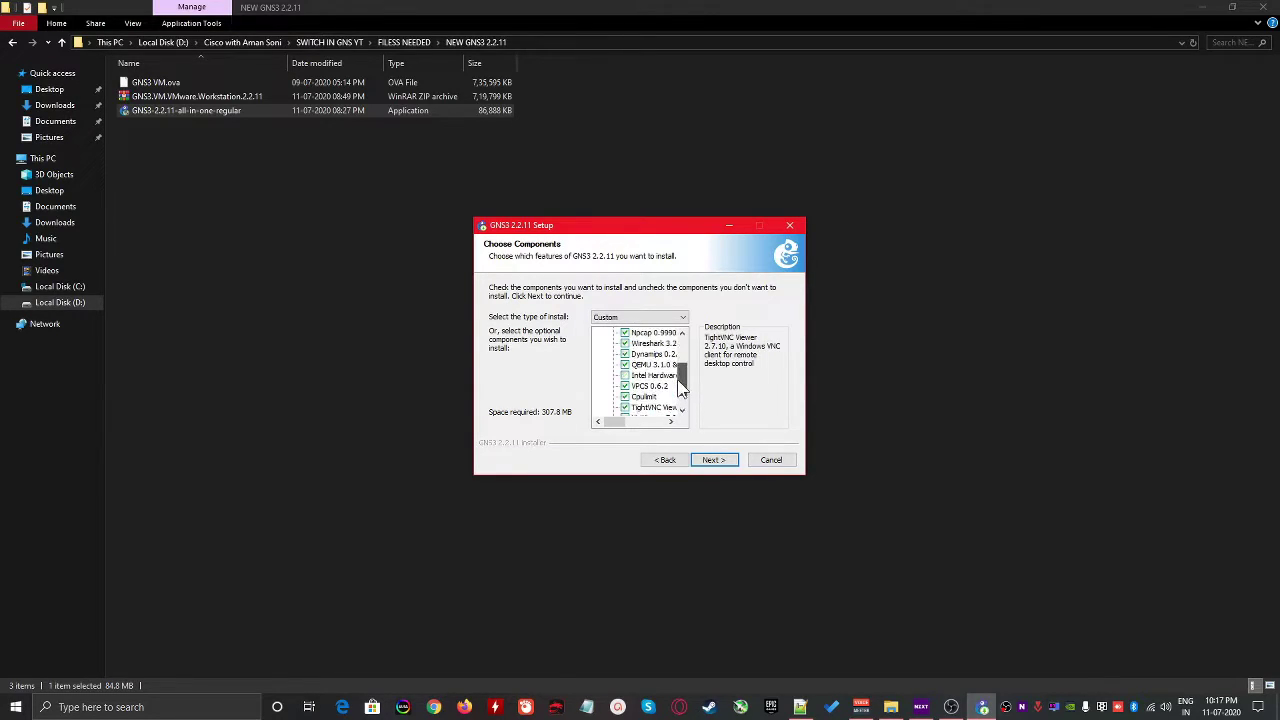
click(625, 343)
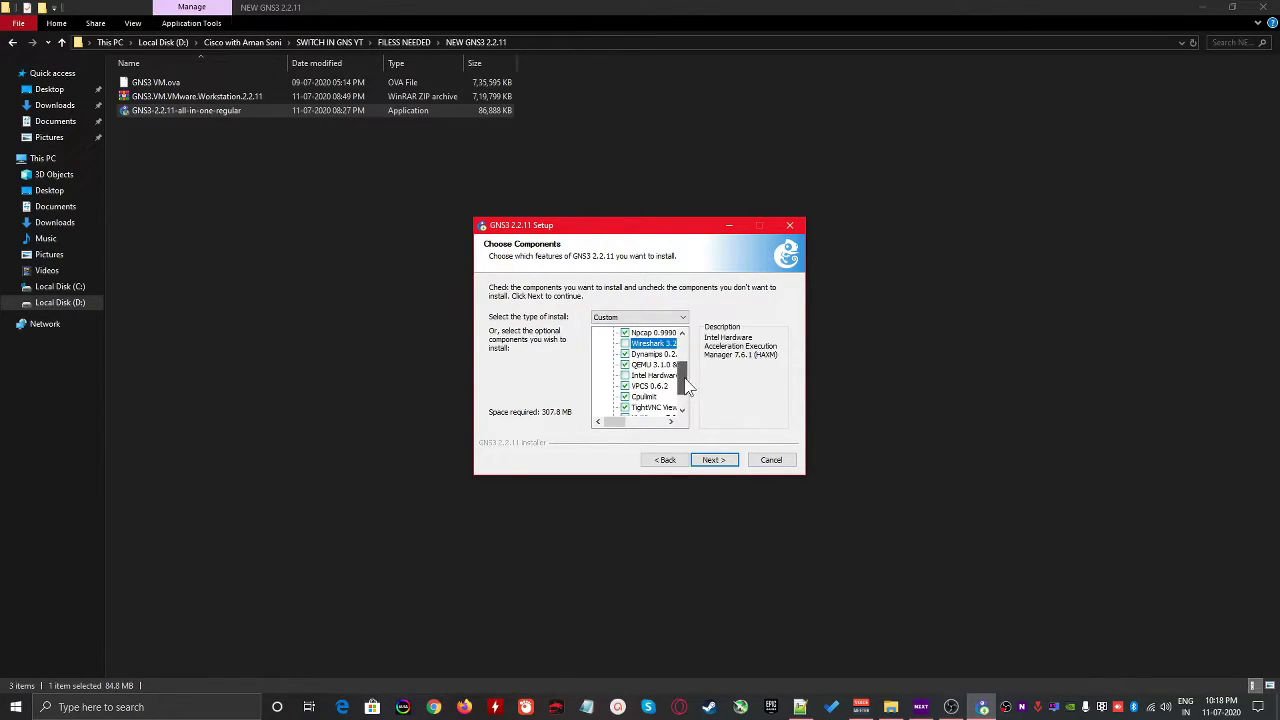
drag(687, 386, 683, 369)
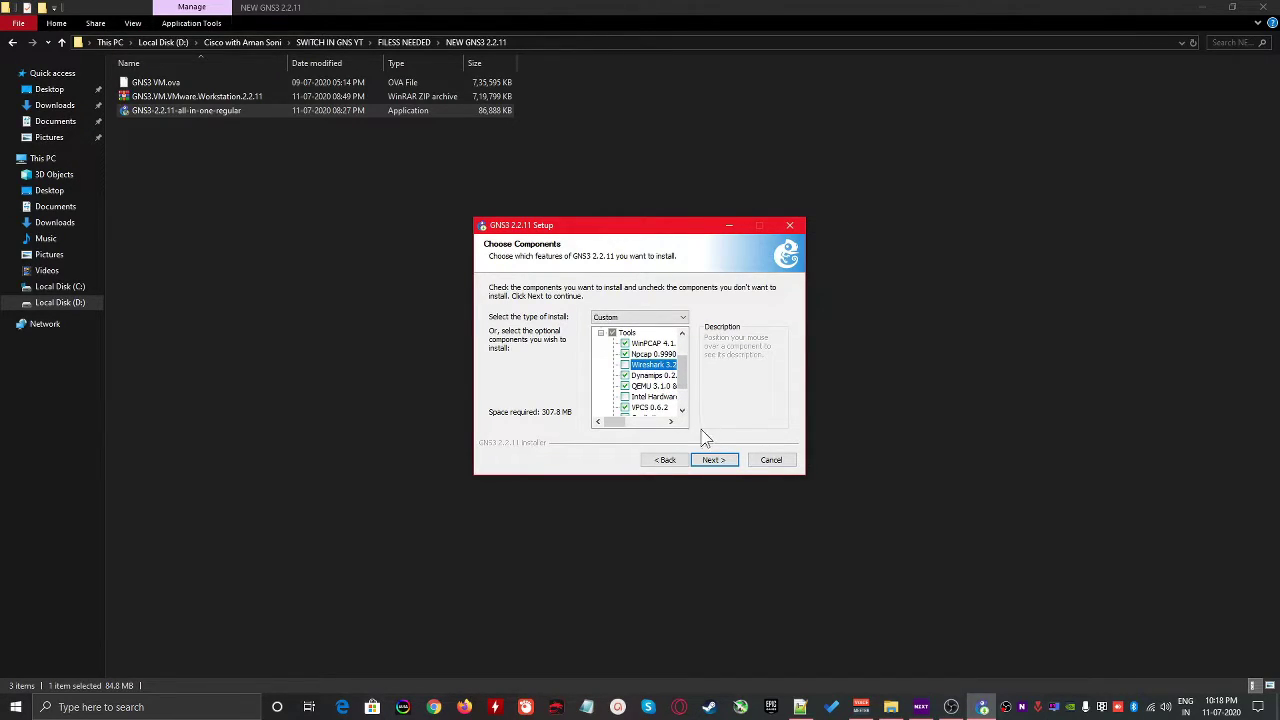
click(716, 460)
click(716, 460)
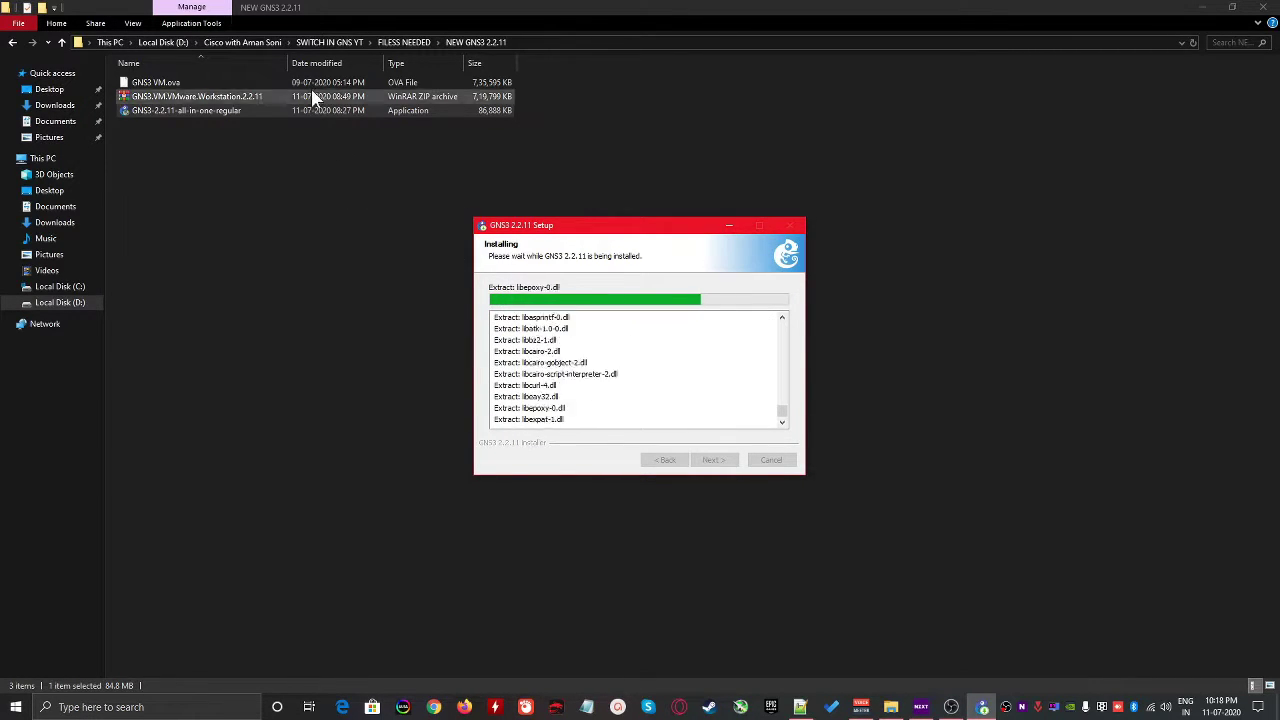
Decline the Solarwinds toolset offer, finish setup and close the GNS3 thank-you page
drag(290, 68, 478, 68)
click(422, 210)
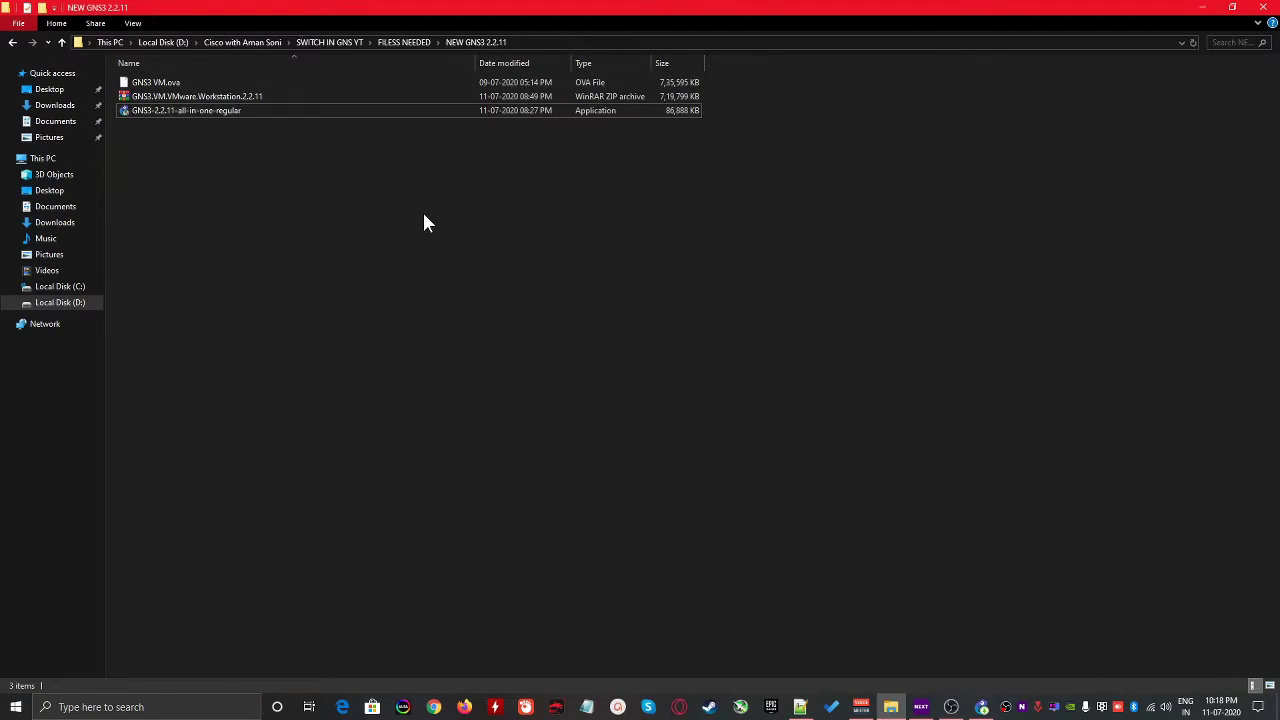
ctrl+scroll(424, 220, up, 5)
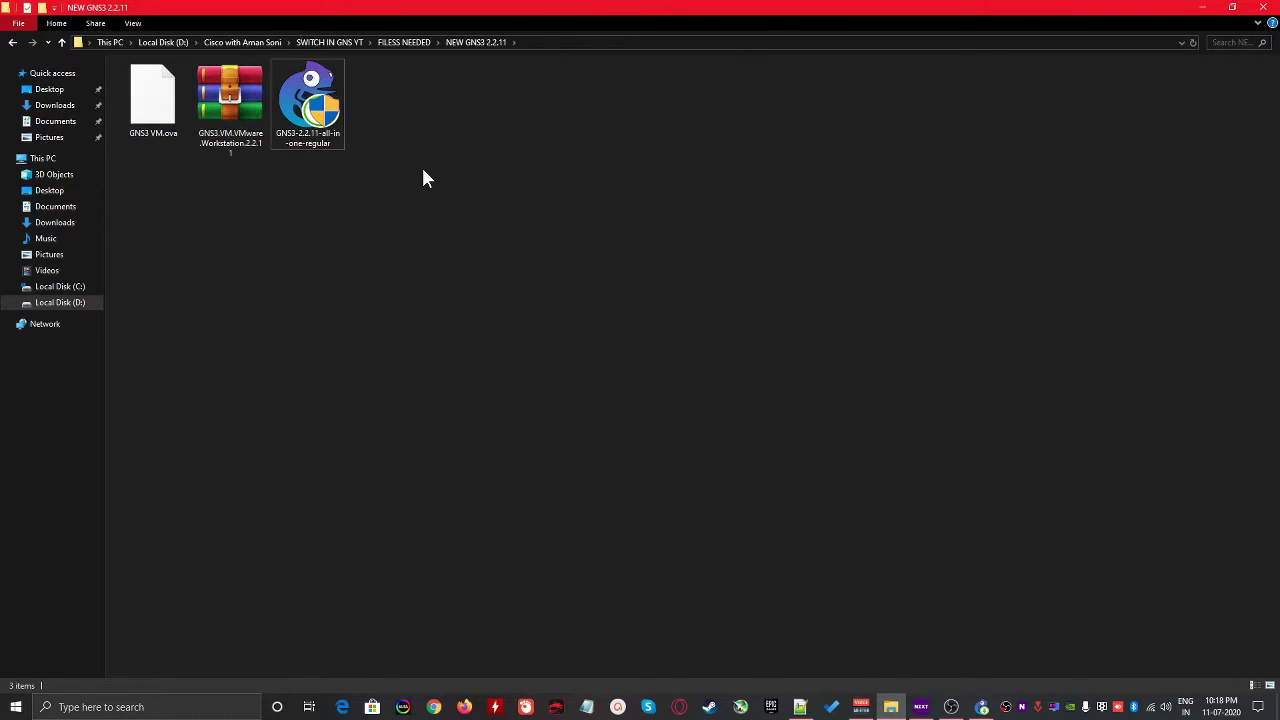
click(980, 708)
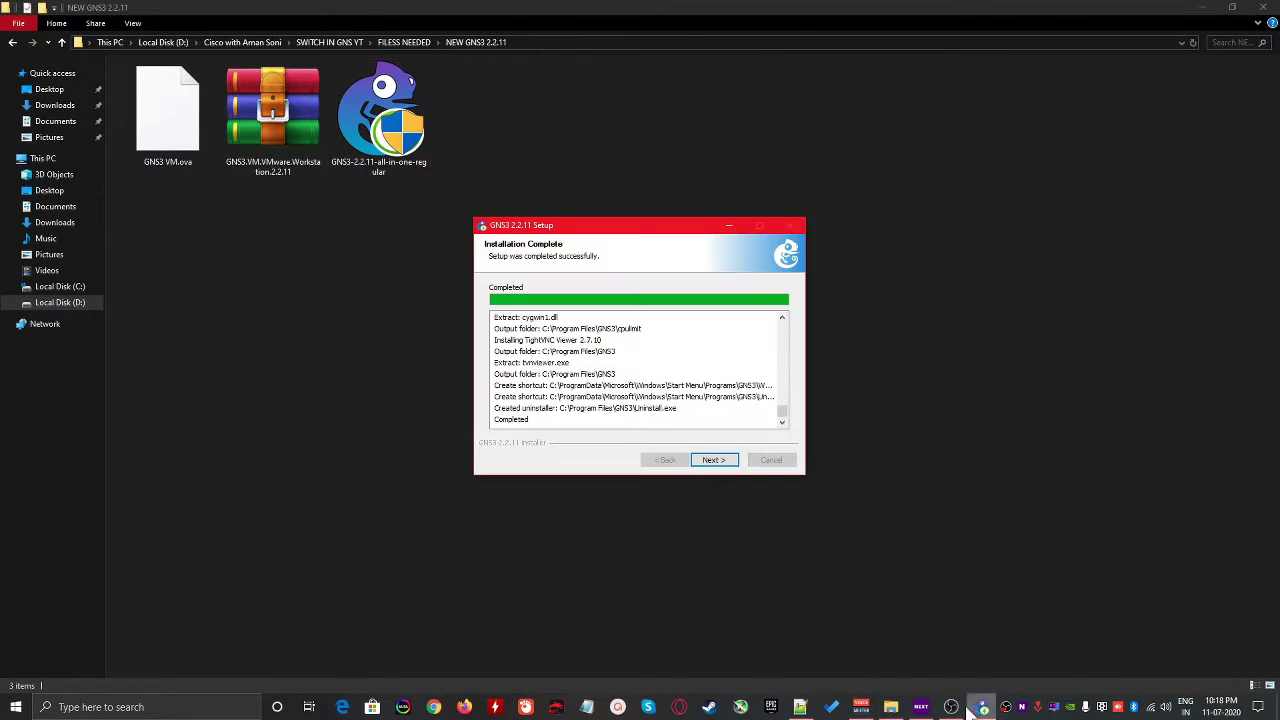
click(712, 460)
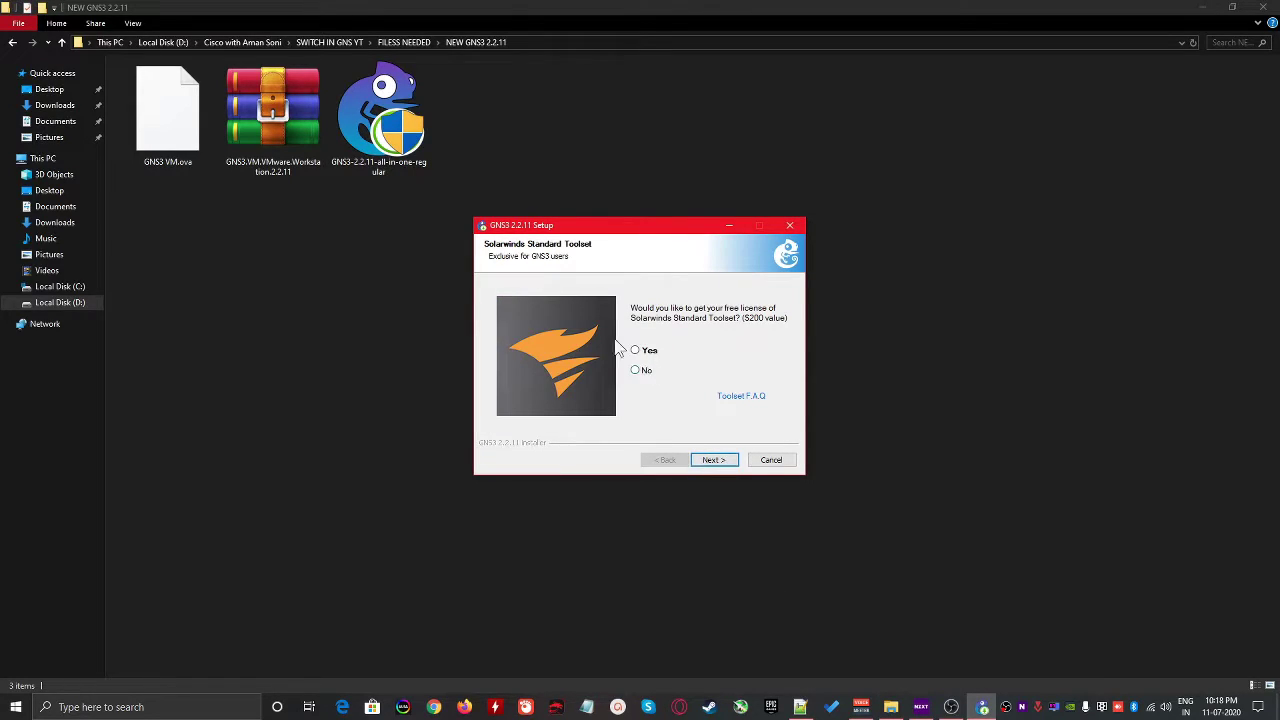
click(639, 372)
click(714, 460)
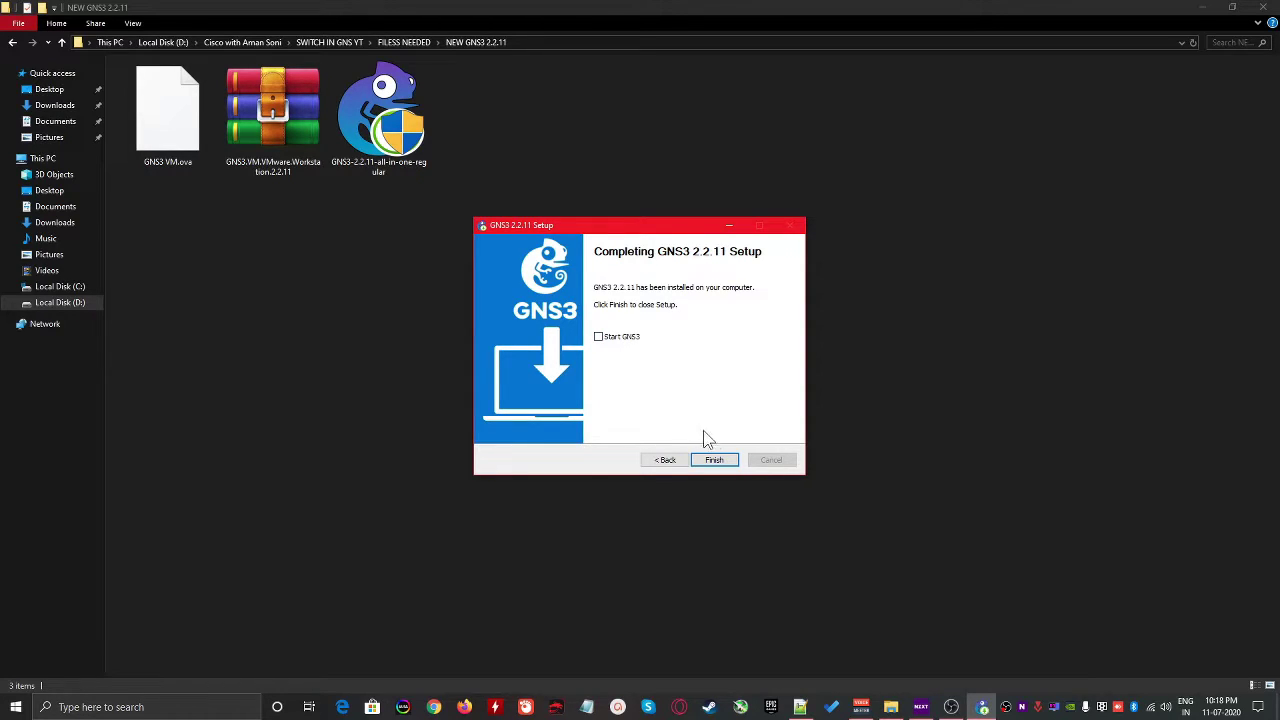
click(737, 464)
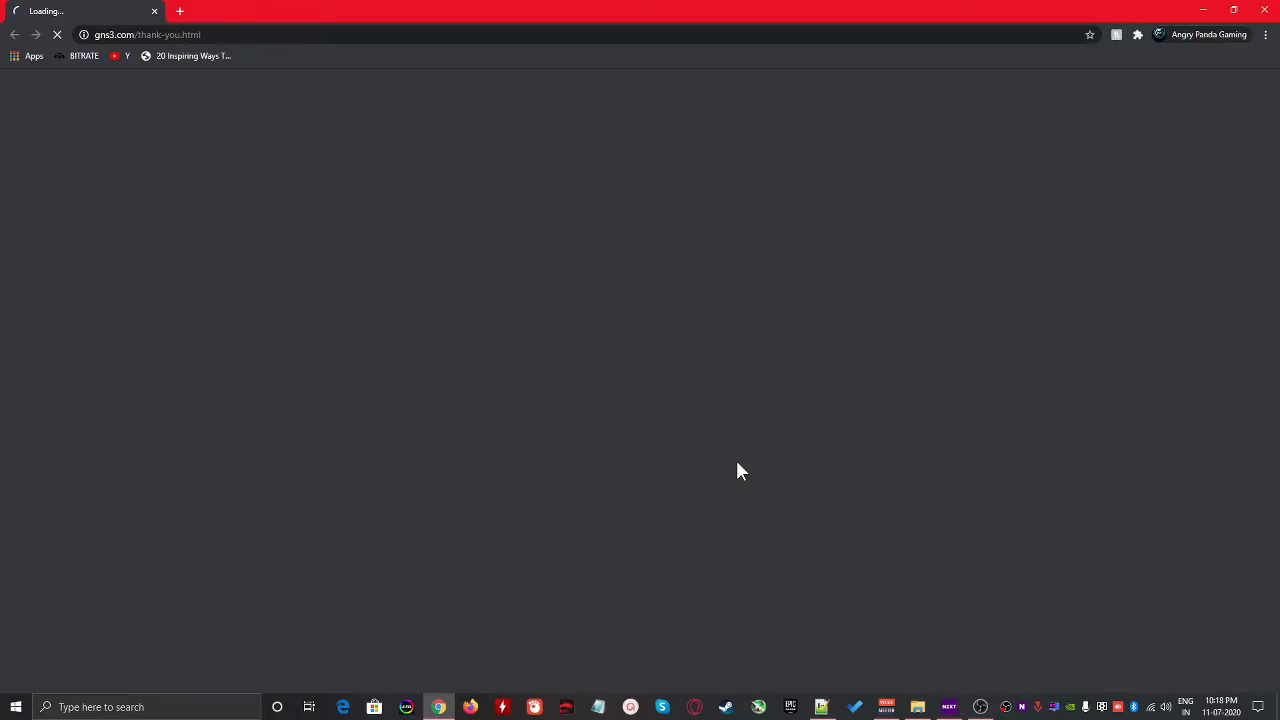
click(1266, 10)
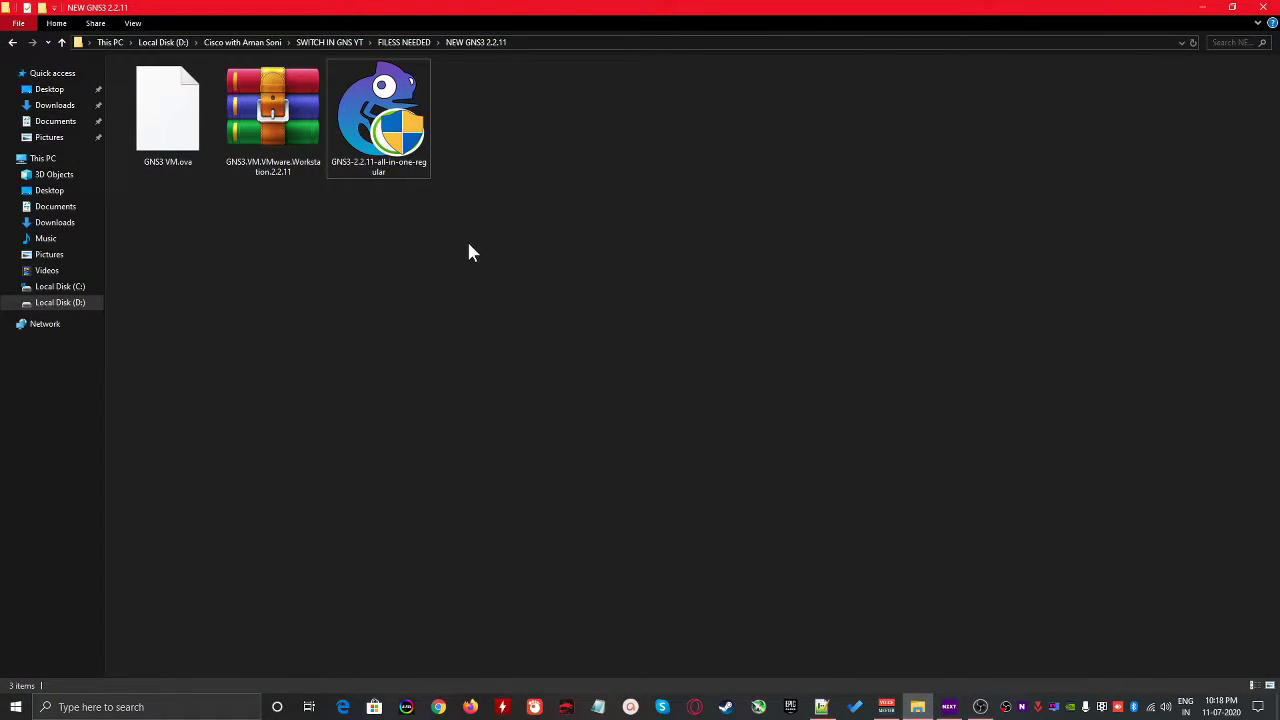
Launch the VMware Player installer from the FILESS NEEDED folder
key(BackSpace)
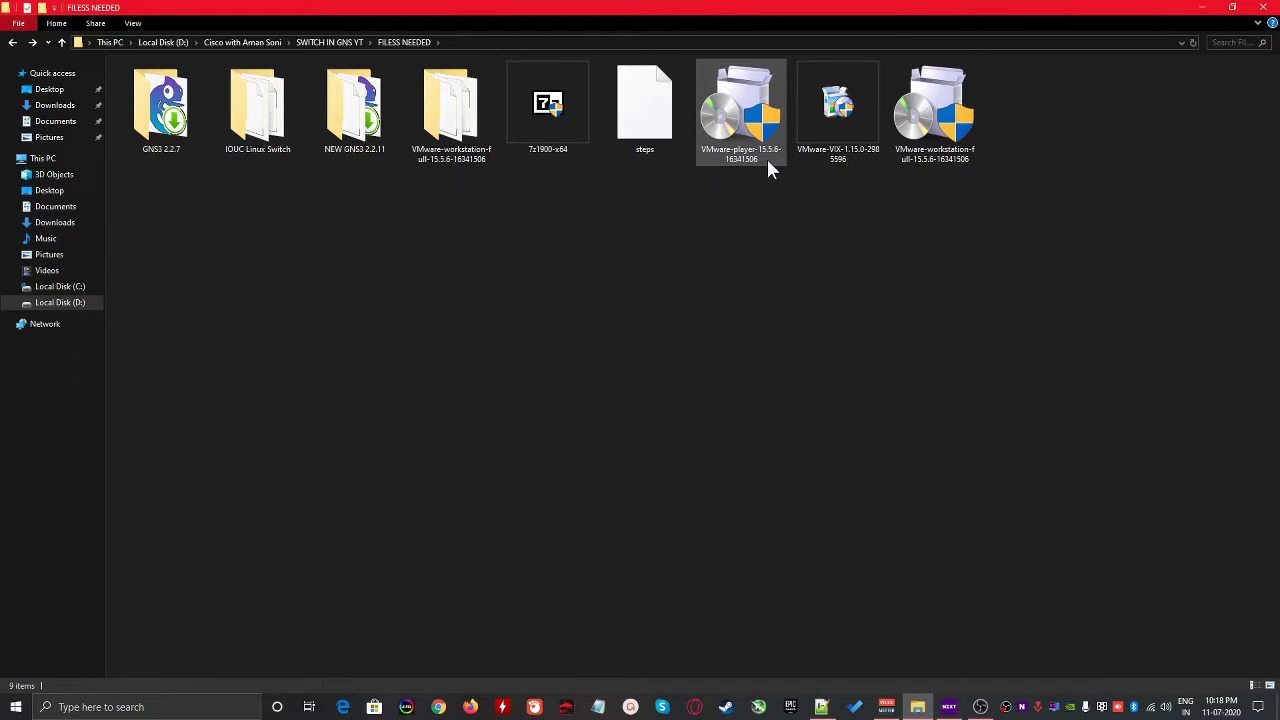
click(767, 155)
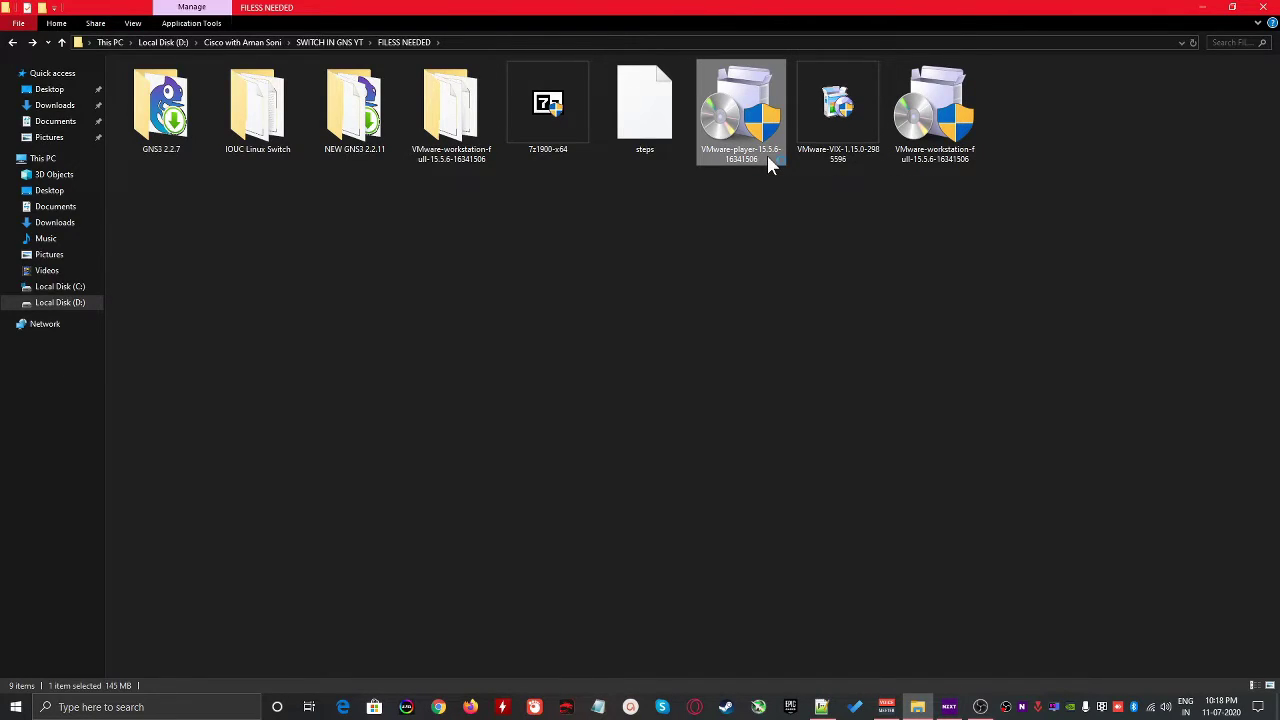
double_click(767, 155)
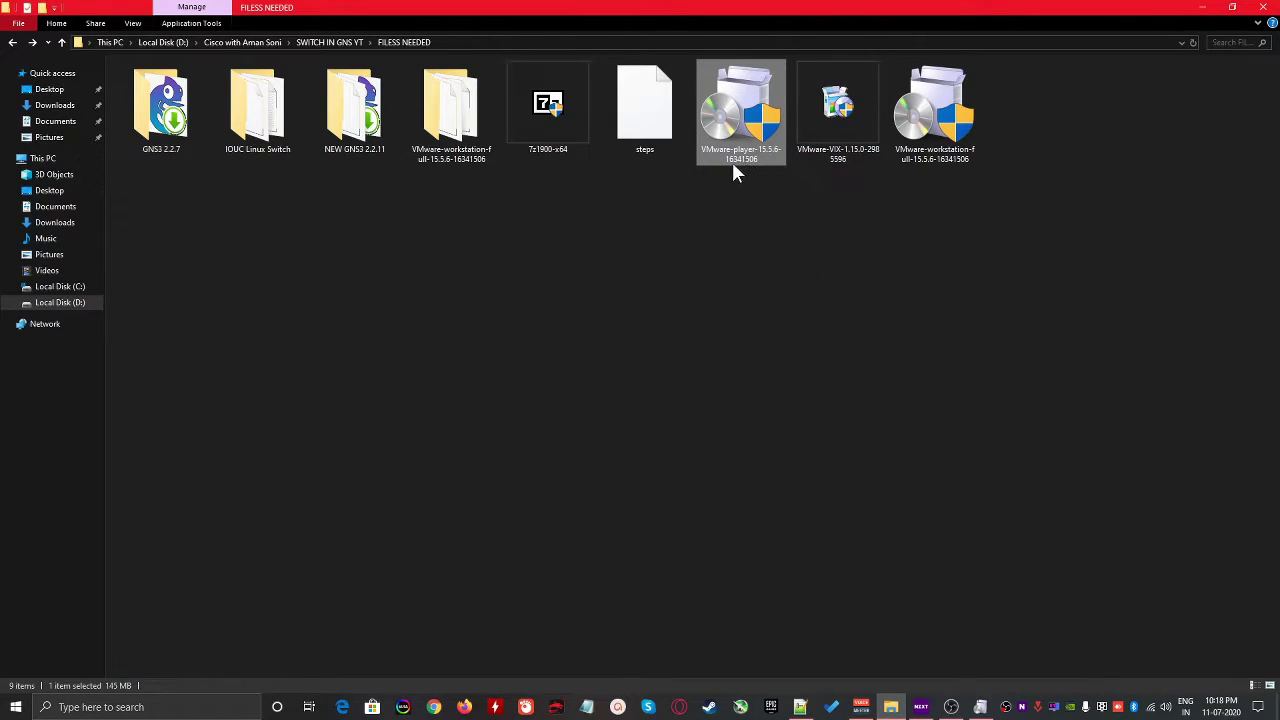
mouse_move(733, 172)
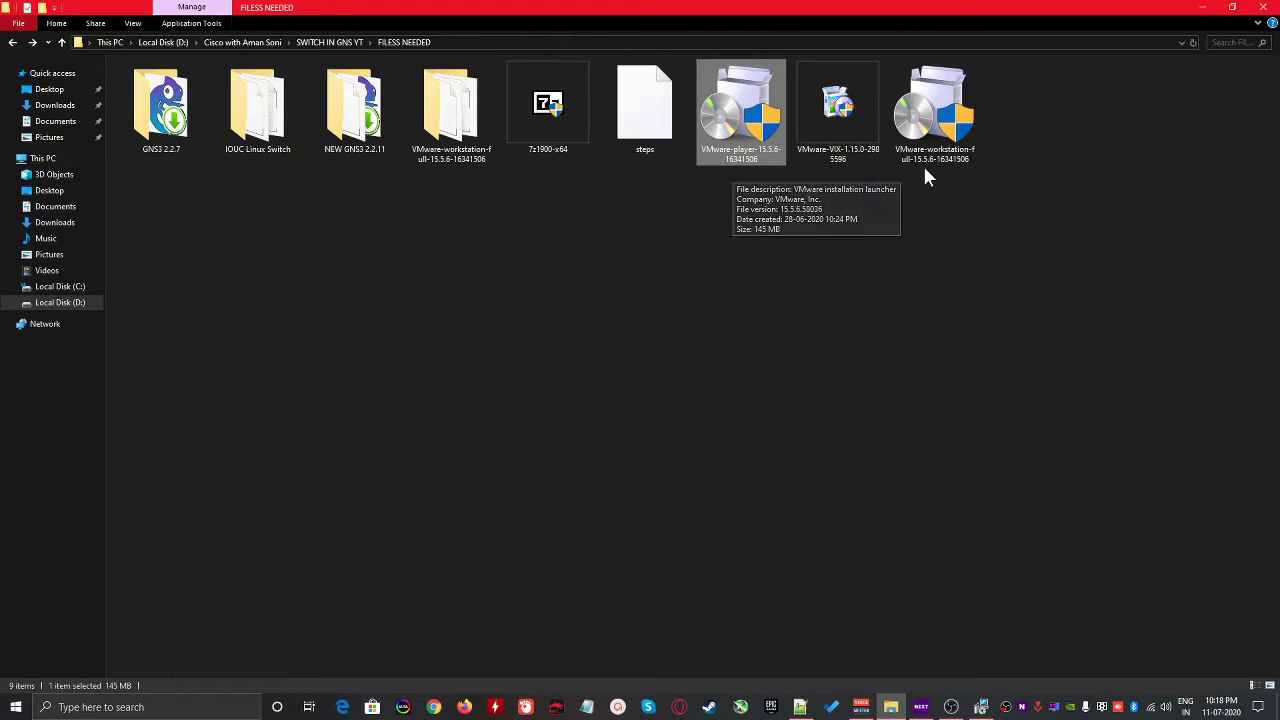
click(983, 706)
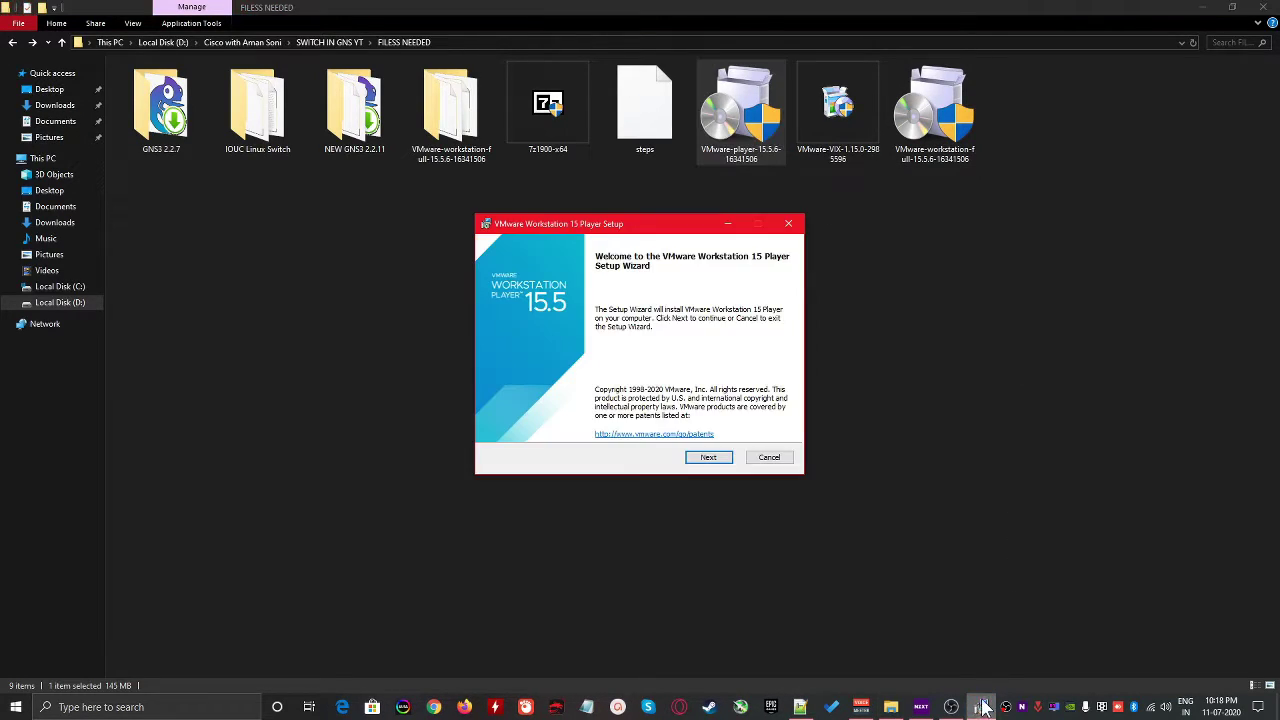
Accept the license, opt out of CEIP, keep both shortcuts and start the installation
click(706, 457)
click(641, 428)
click(709, 456)
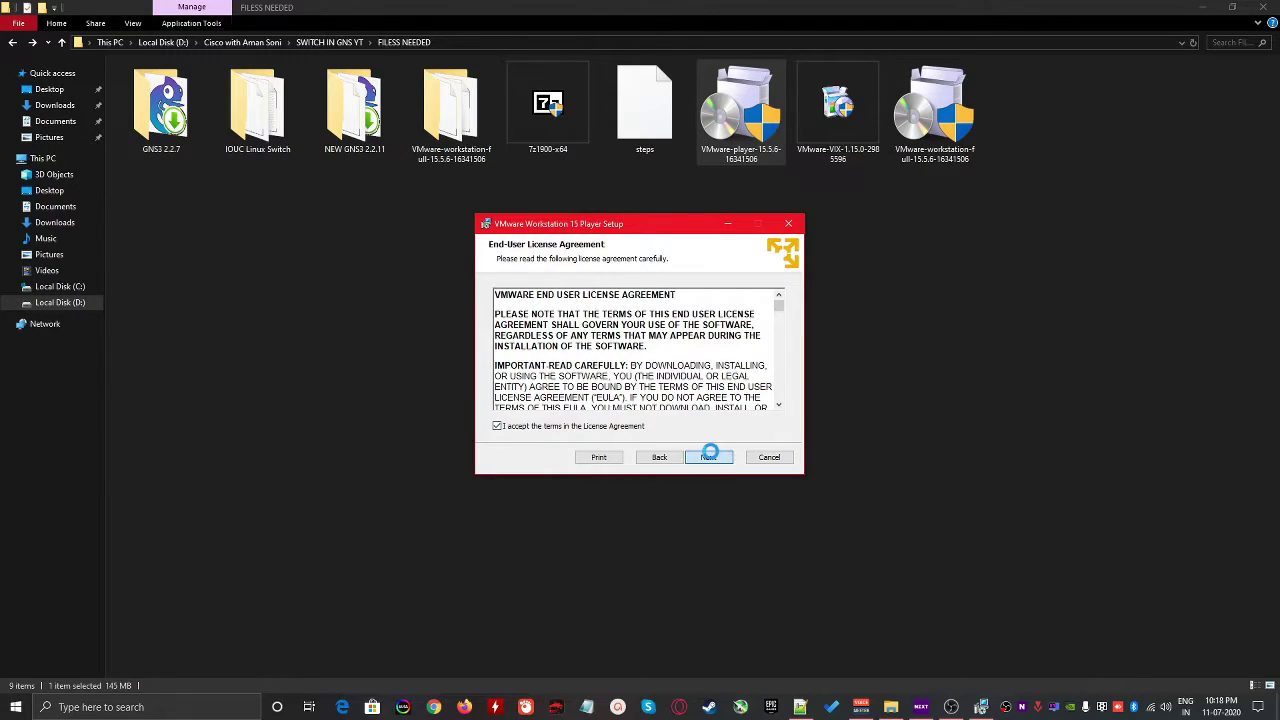
click(709, 457)
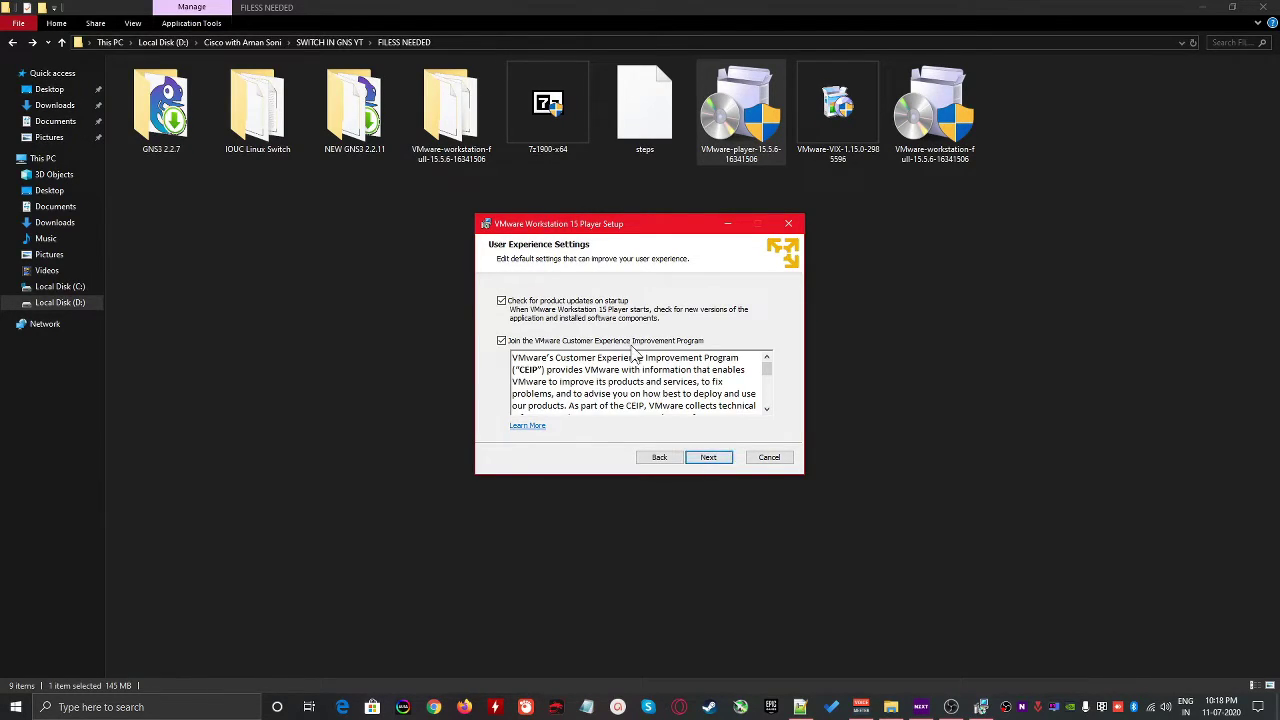
click(632, 341)
click(724, 459)
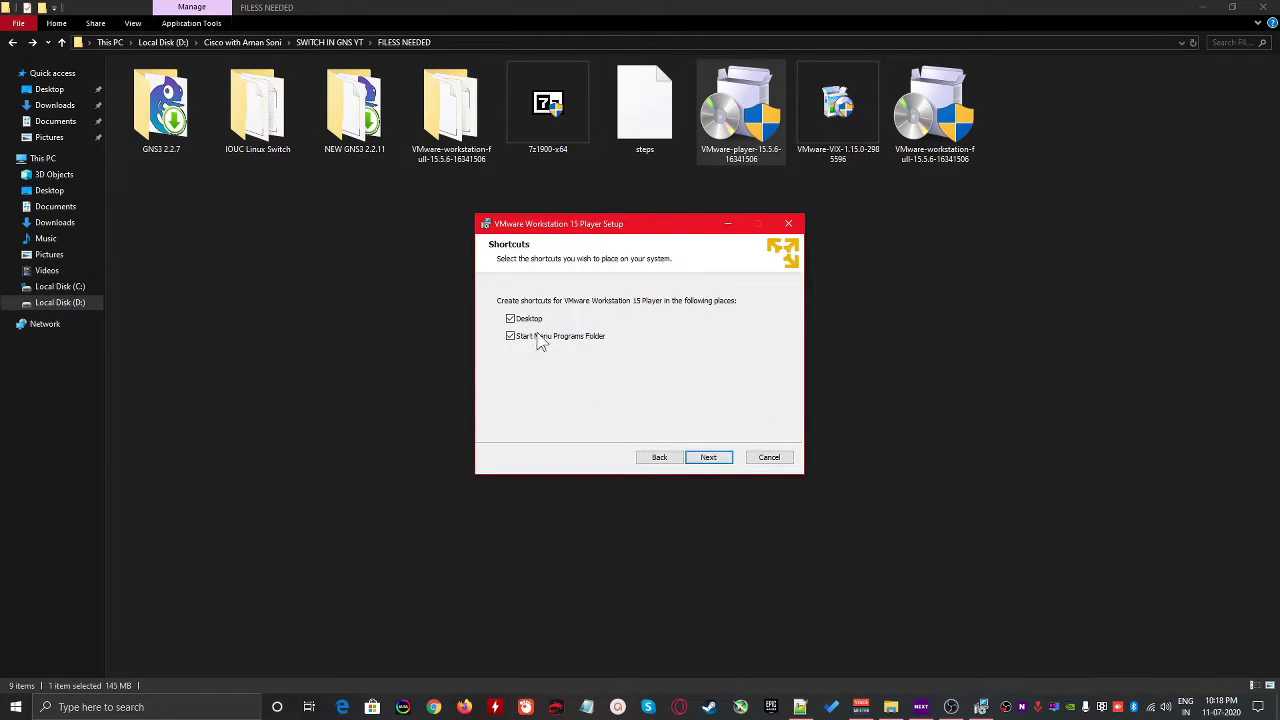
click(718, 460)
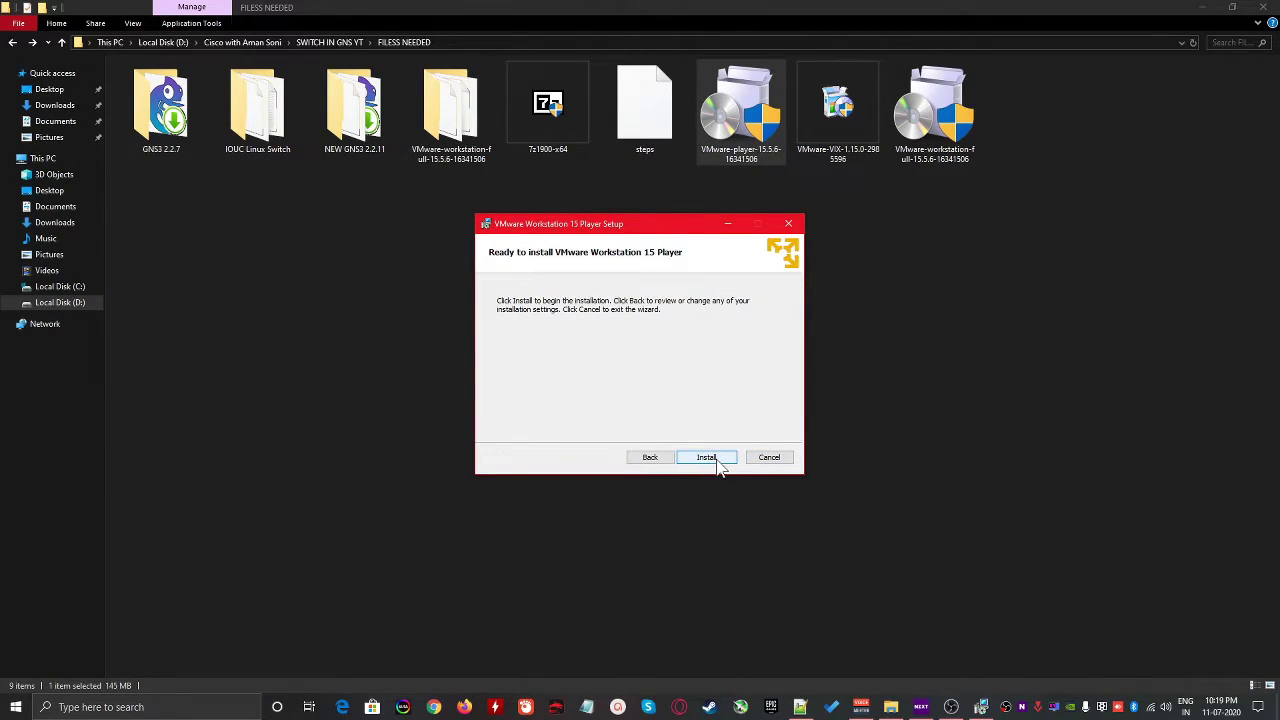
click(716, 460)
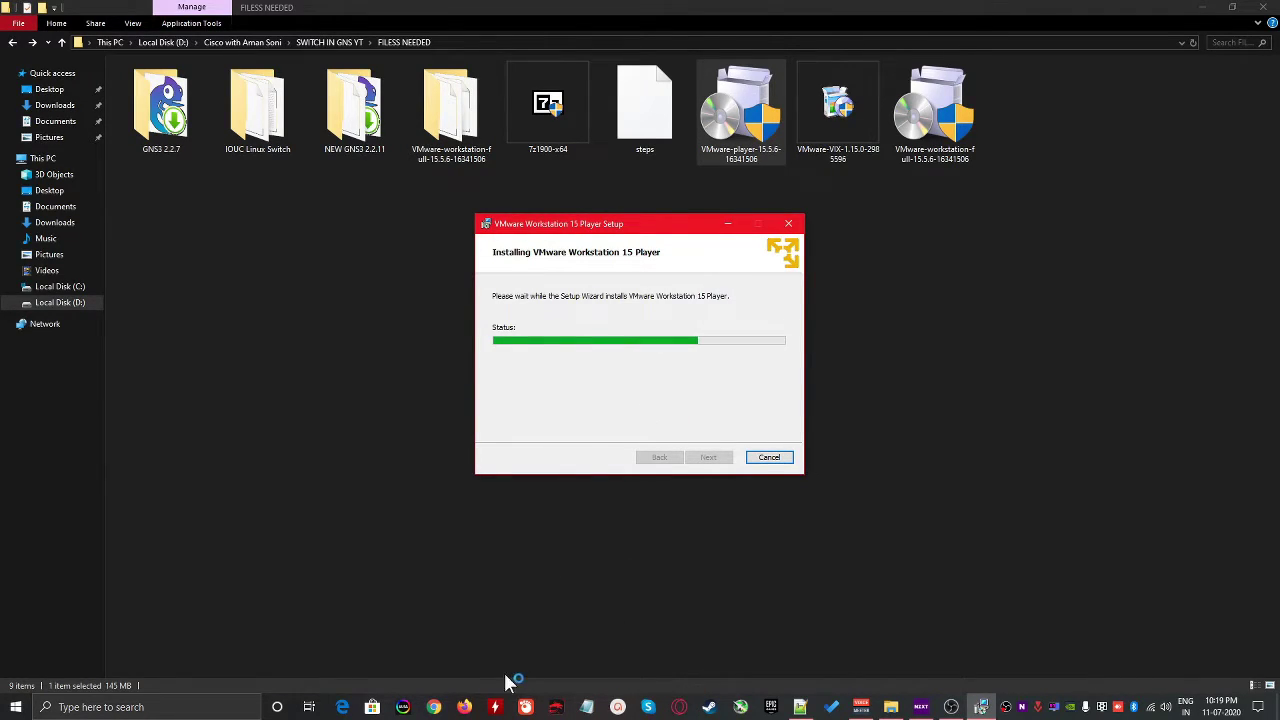
Search 'gns3 download' and find the GNS3 VM page's VMware Workstation and Fusion option
click(436, 707)
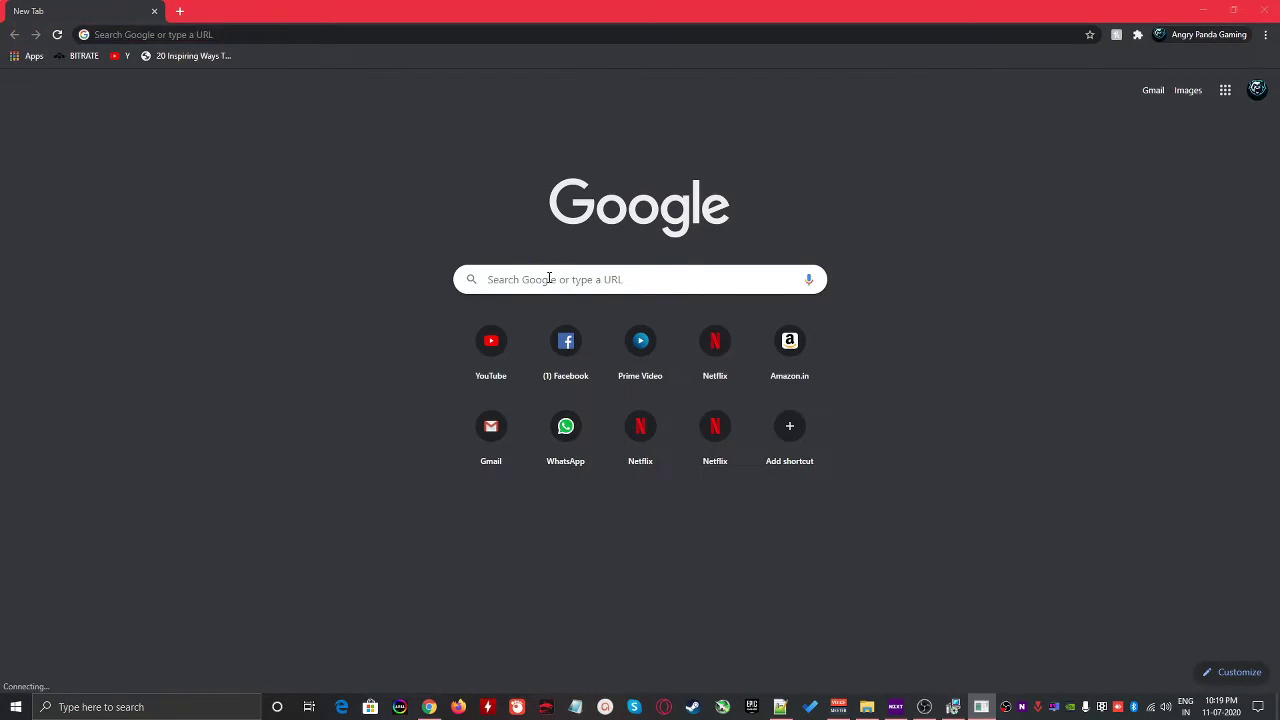
click(549, 278)
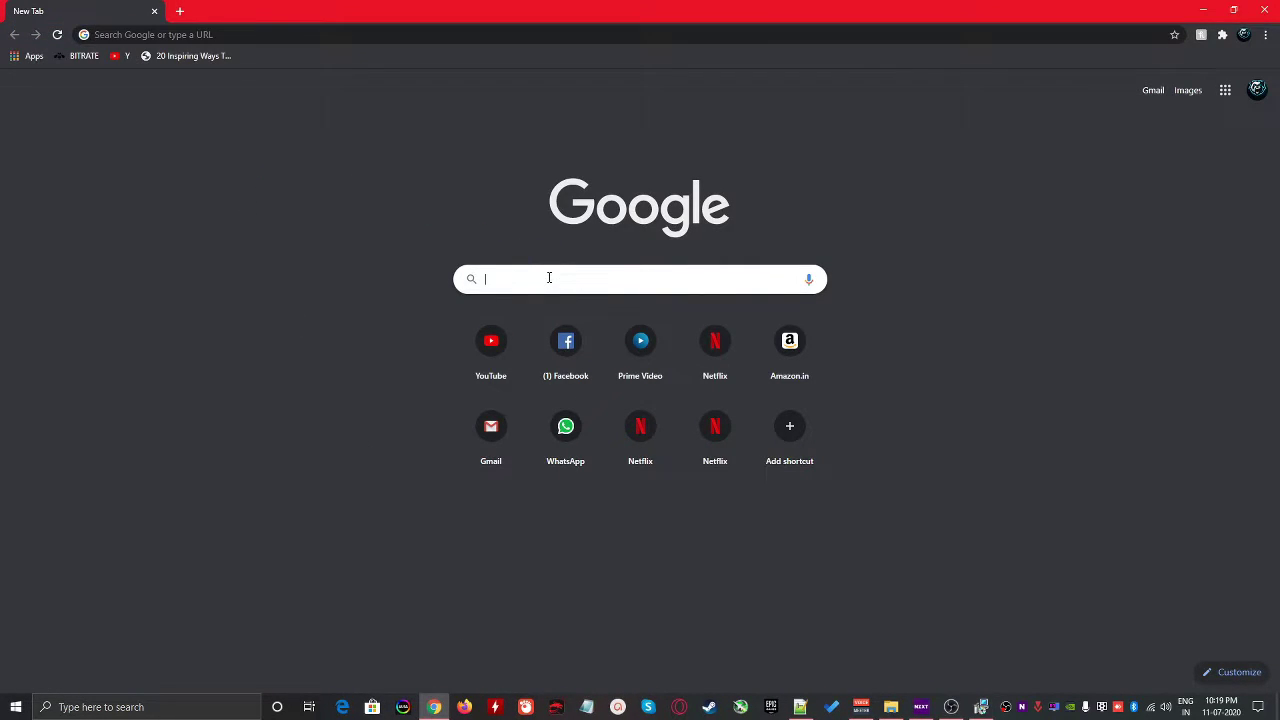
text(gns3 download)
key(Return)
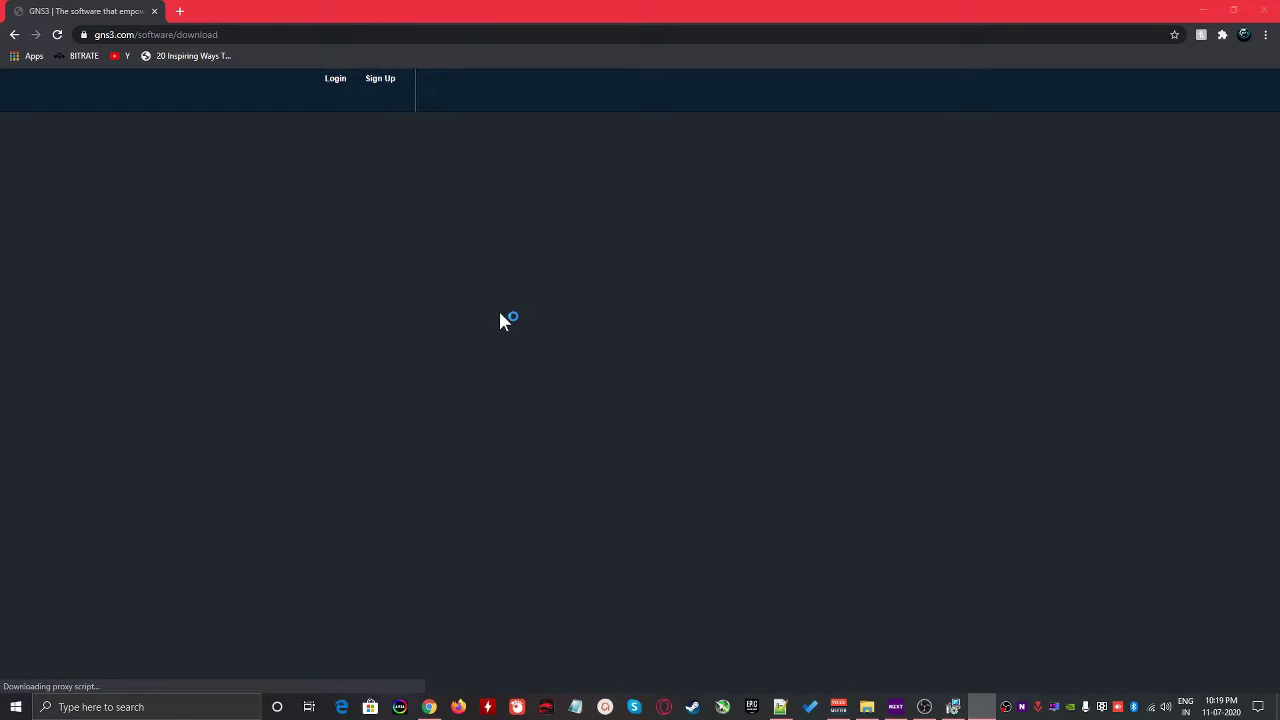
click(794, 240)
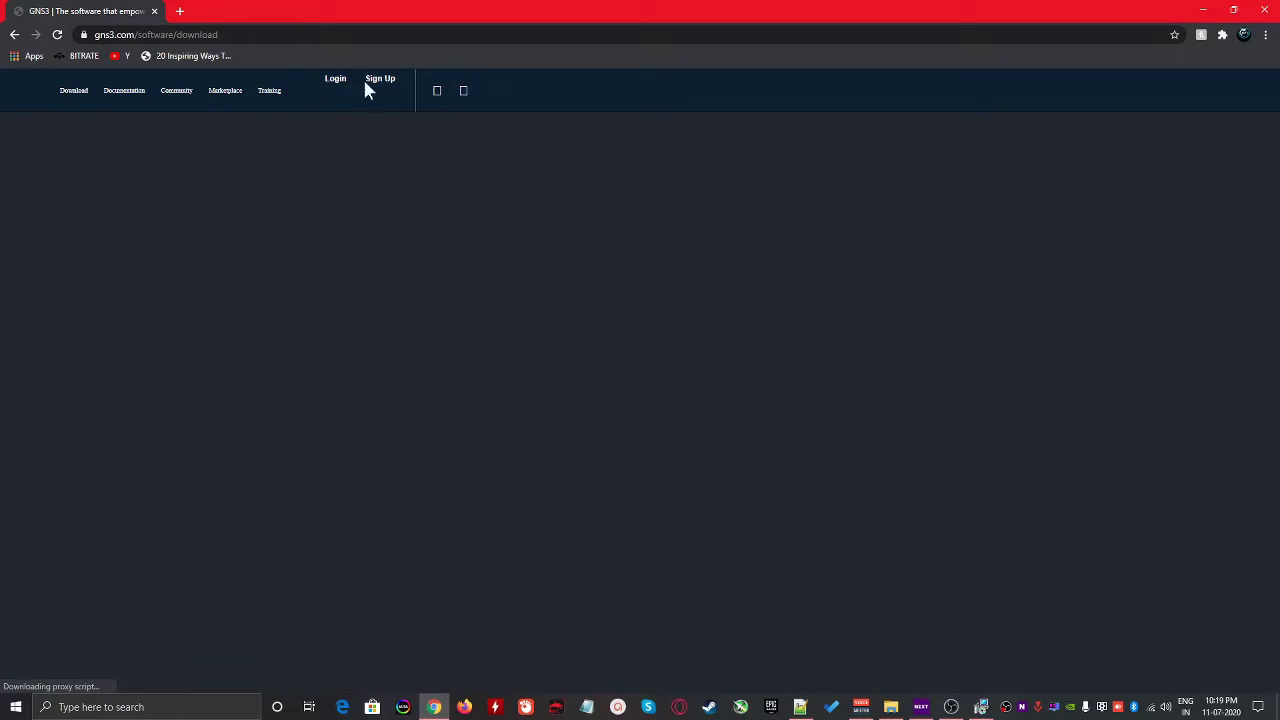
click(84, 98)
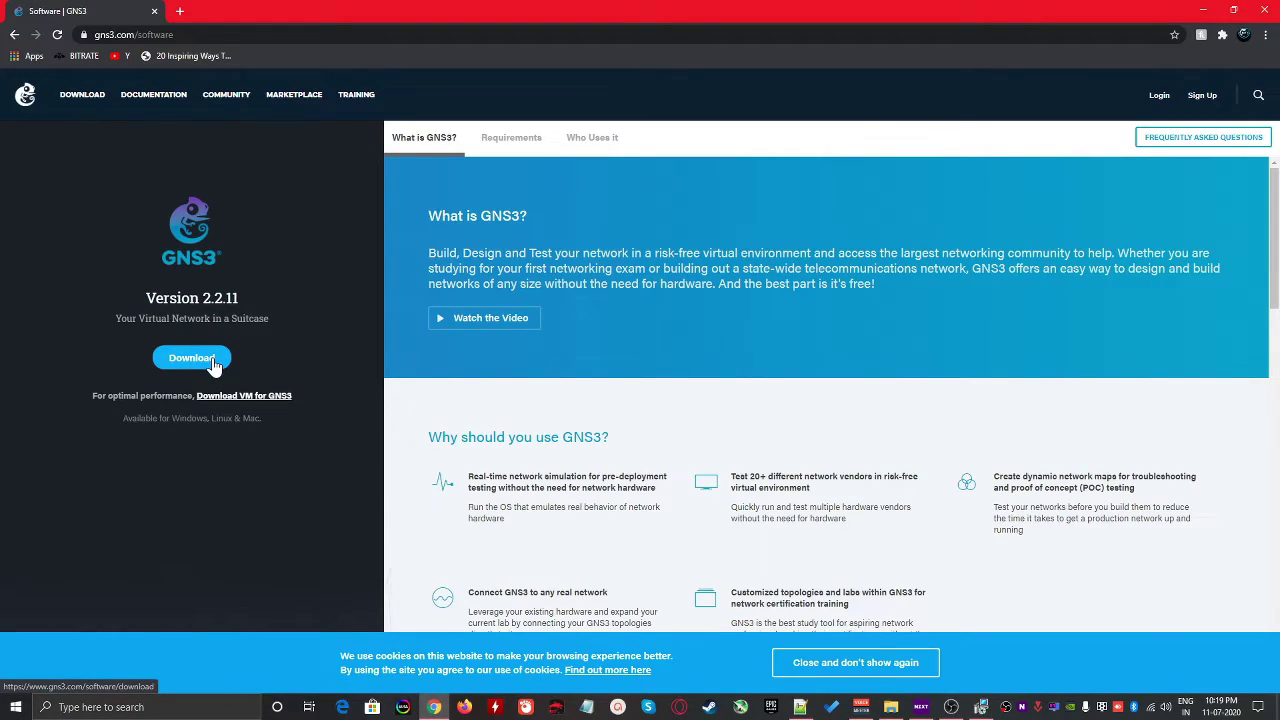
click(264, 400)
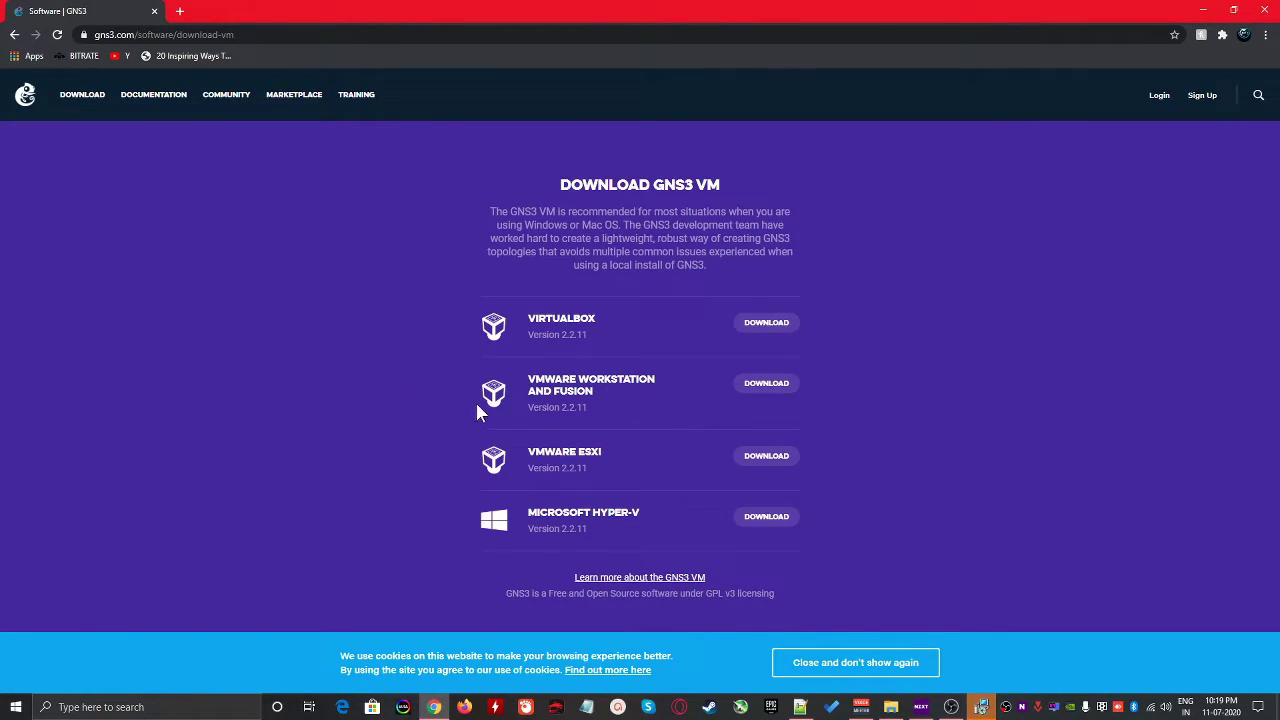
triple_click(626, 396)
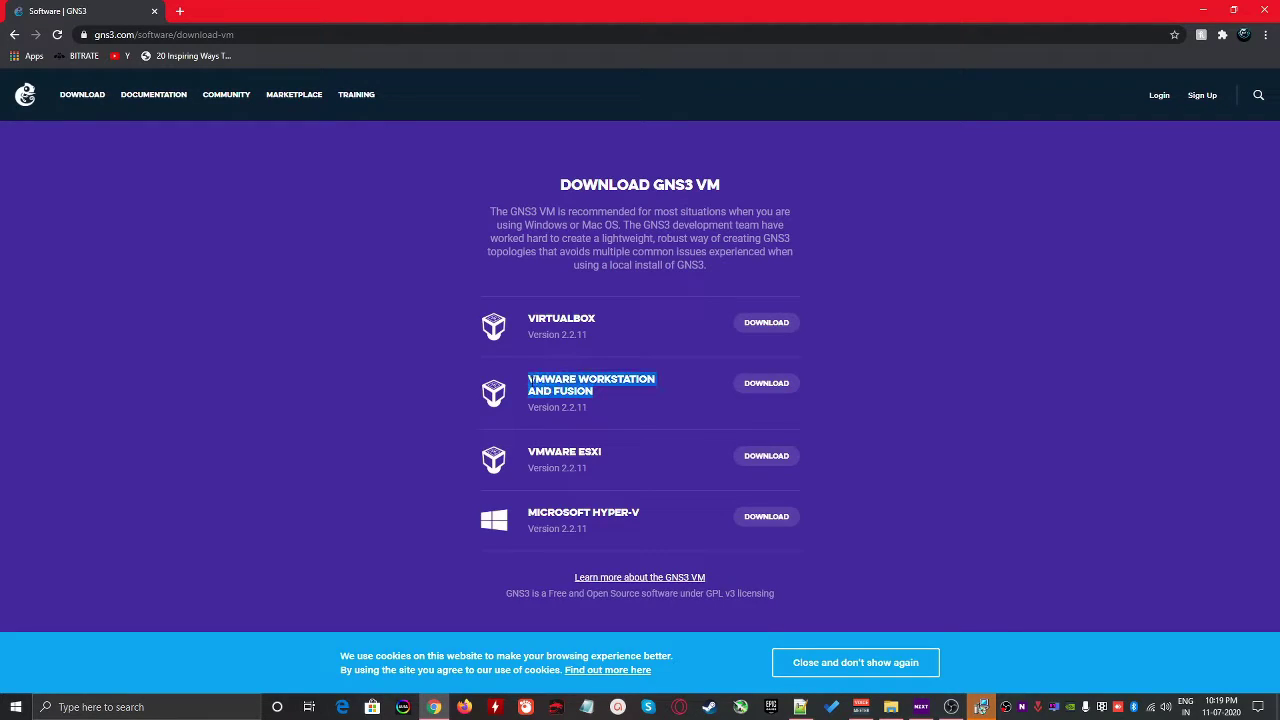
key(alt+Tab)
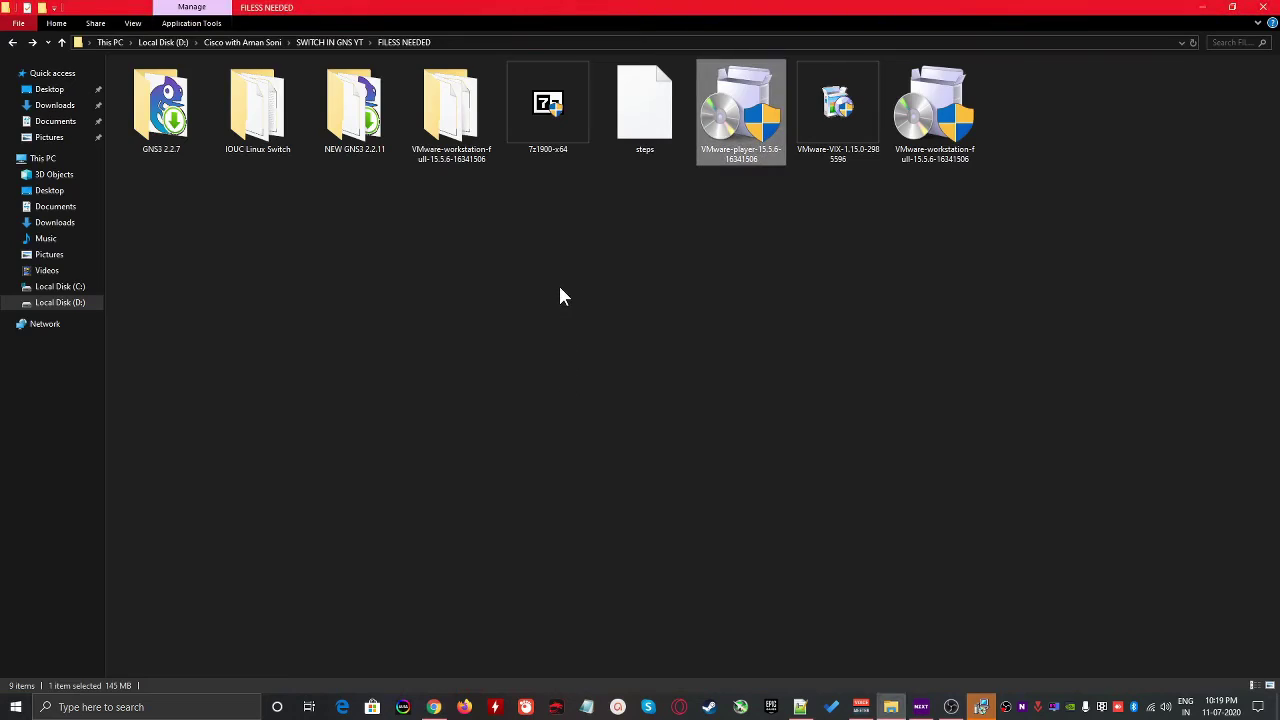
Open NEW GNS3 2.2.11 and check the GNS3 VM archive's 7-Zip options
double_click(345, 132)
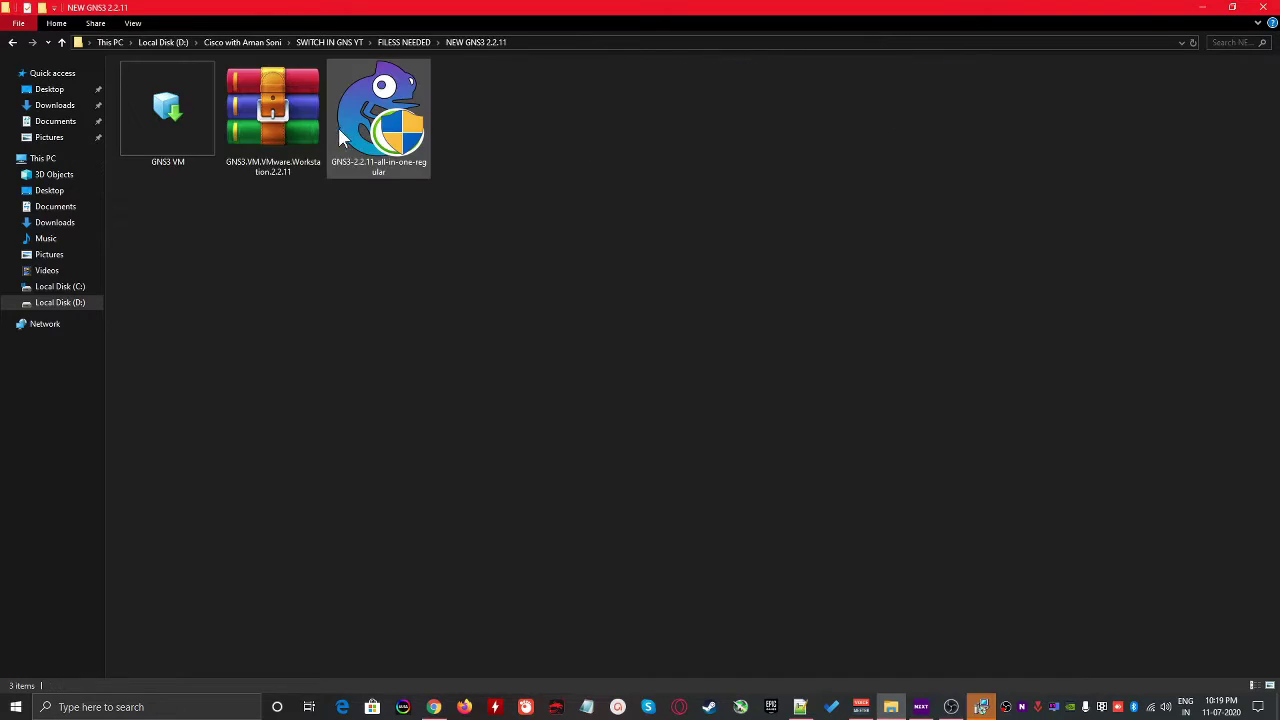
click(292, 153)
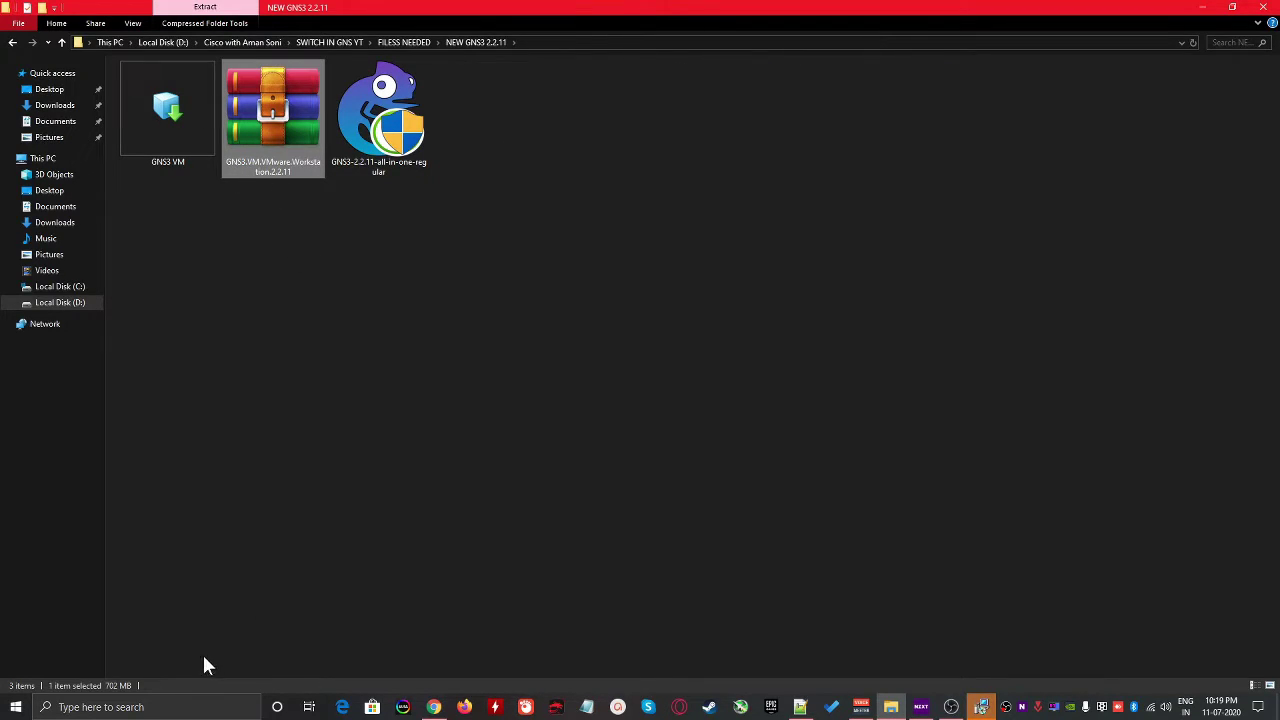
click(370, 172)
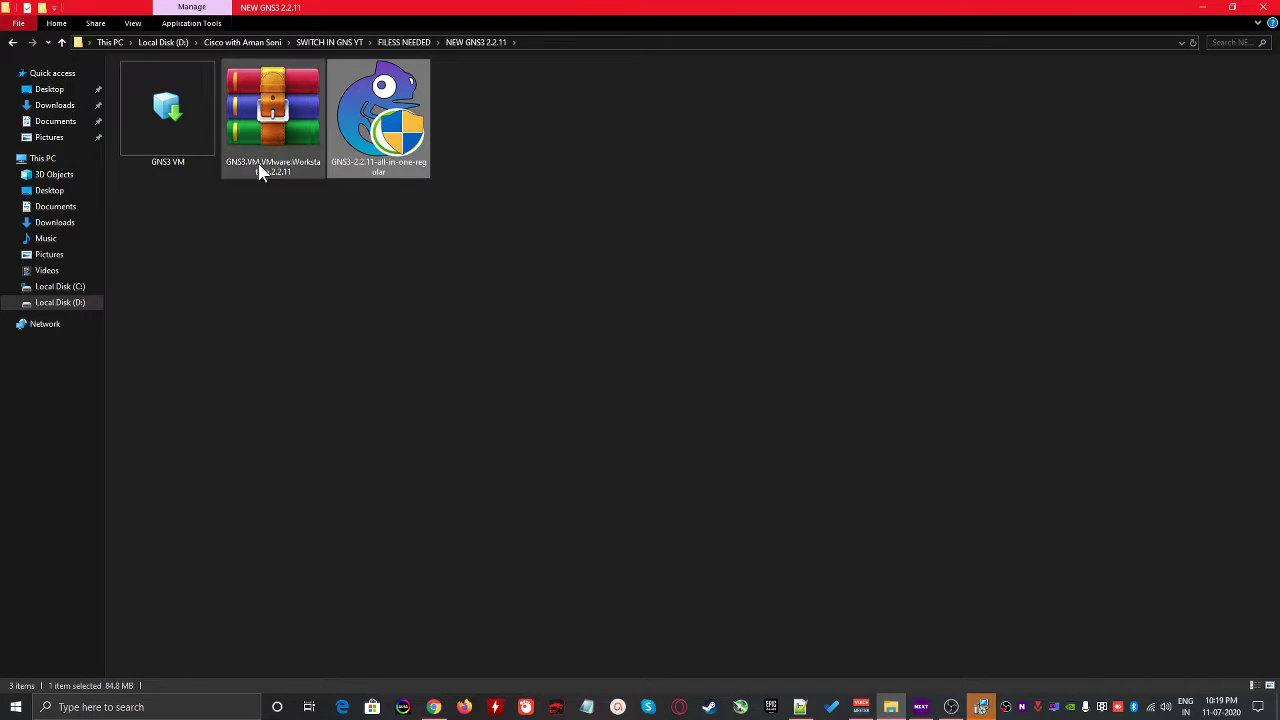
drag(403, 228, 305, 180)
key(alt+Tab)
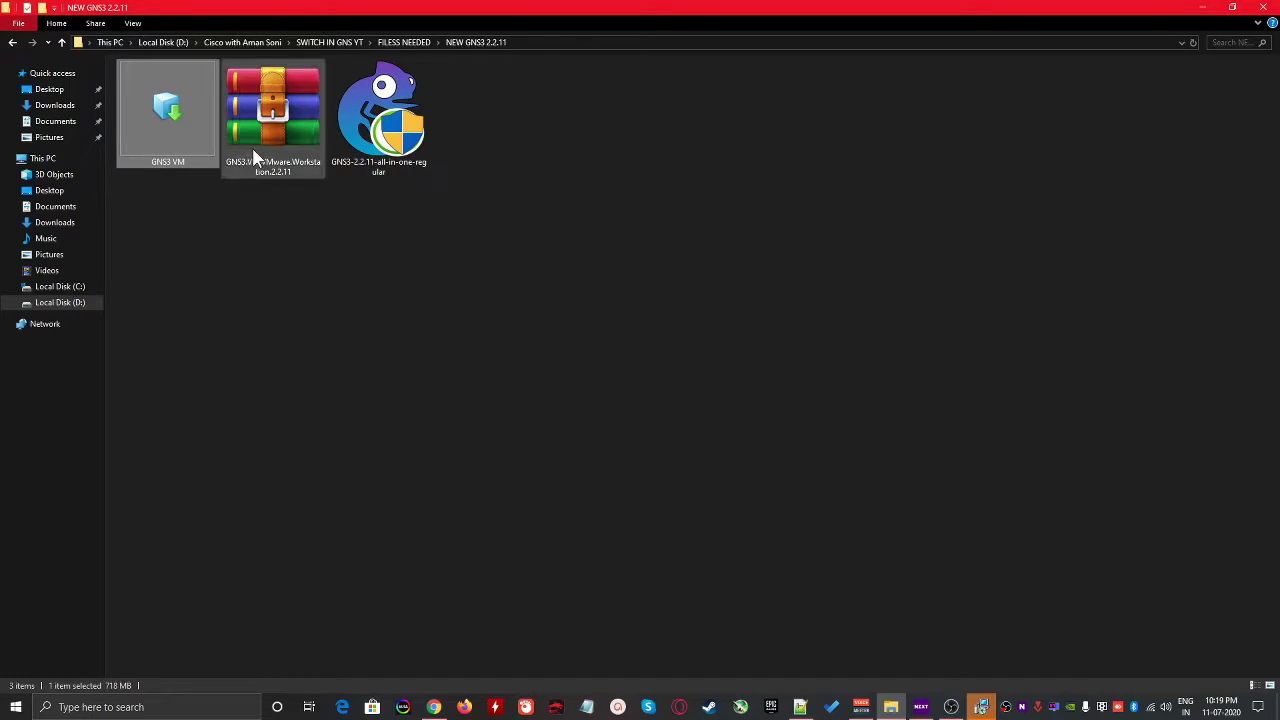
right_click(253, 155)
mouse_move(377, 244)
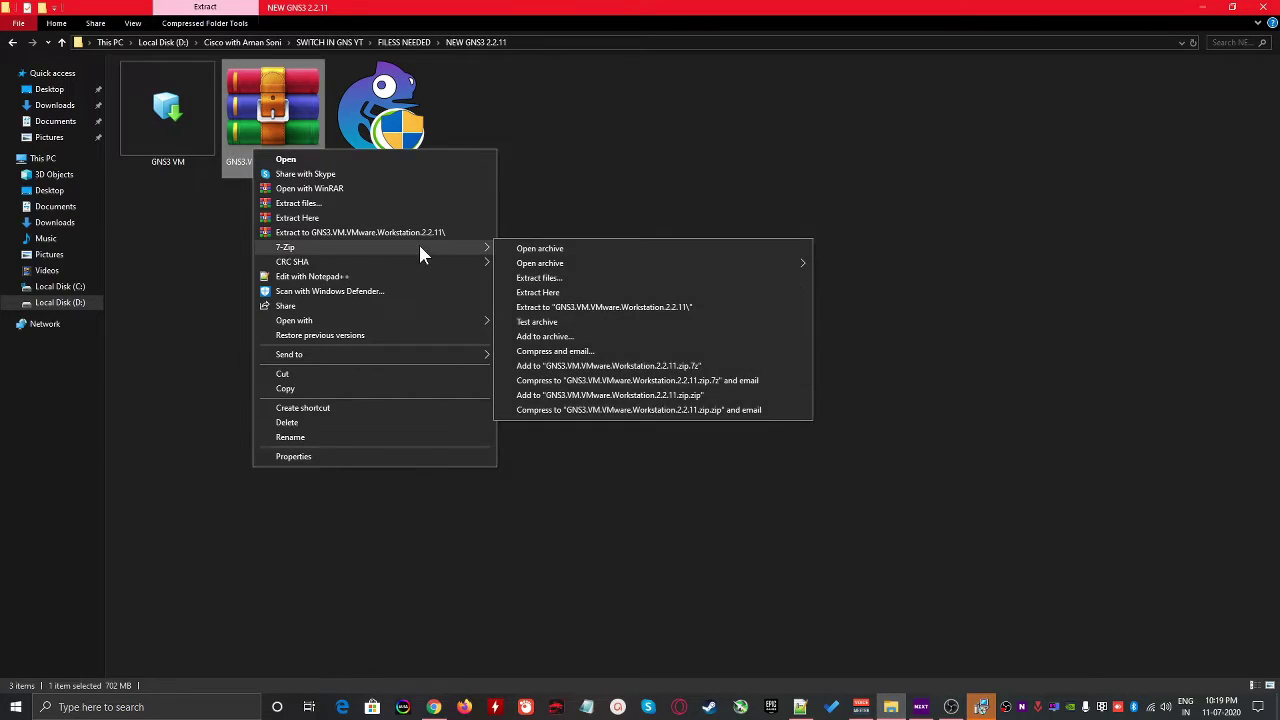
click(203, 226)
click(175, 150)
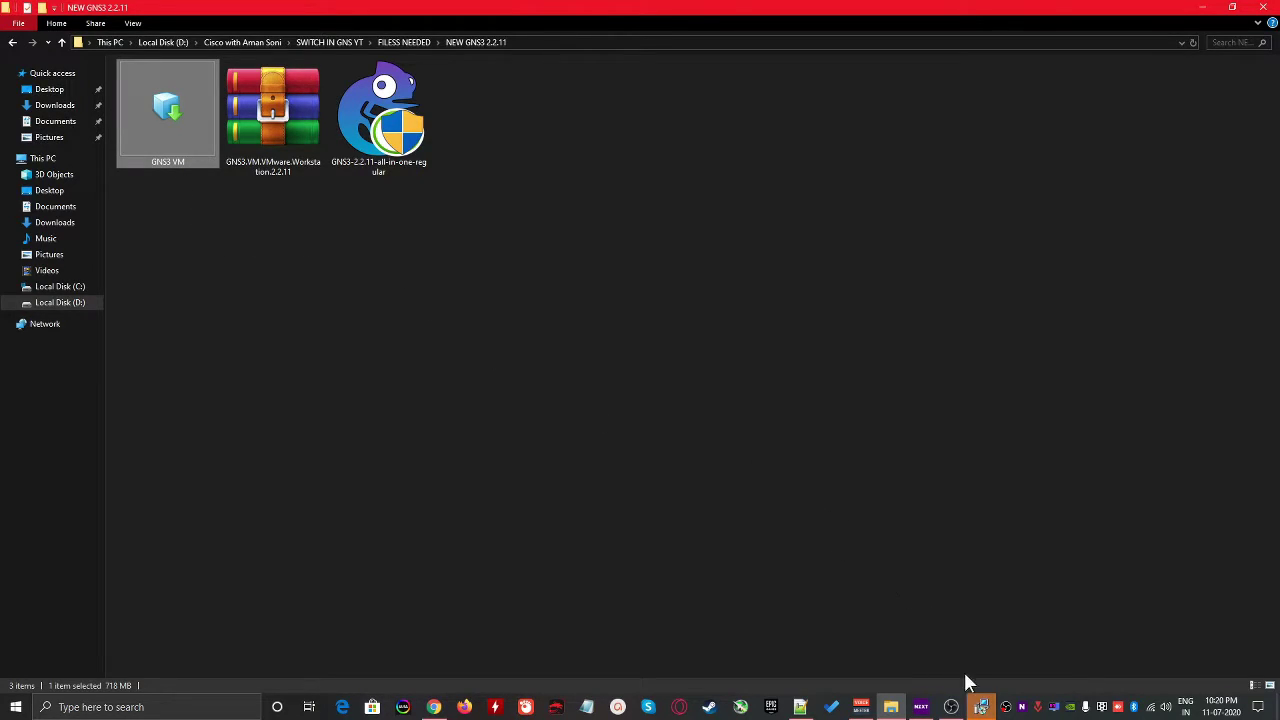
Finish and close the completed VMware Workstation 15 Player setup
click(981, 705)
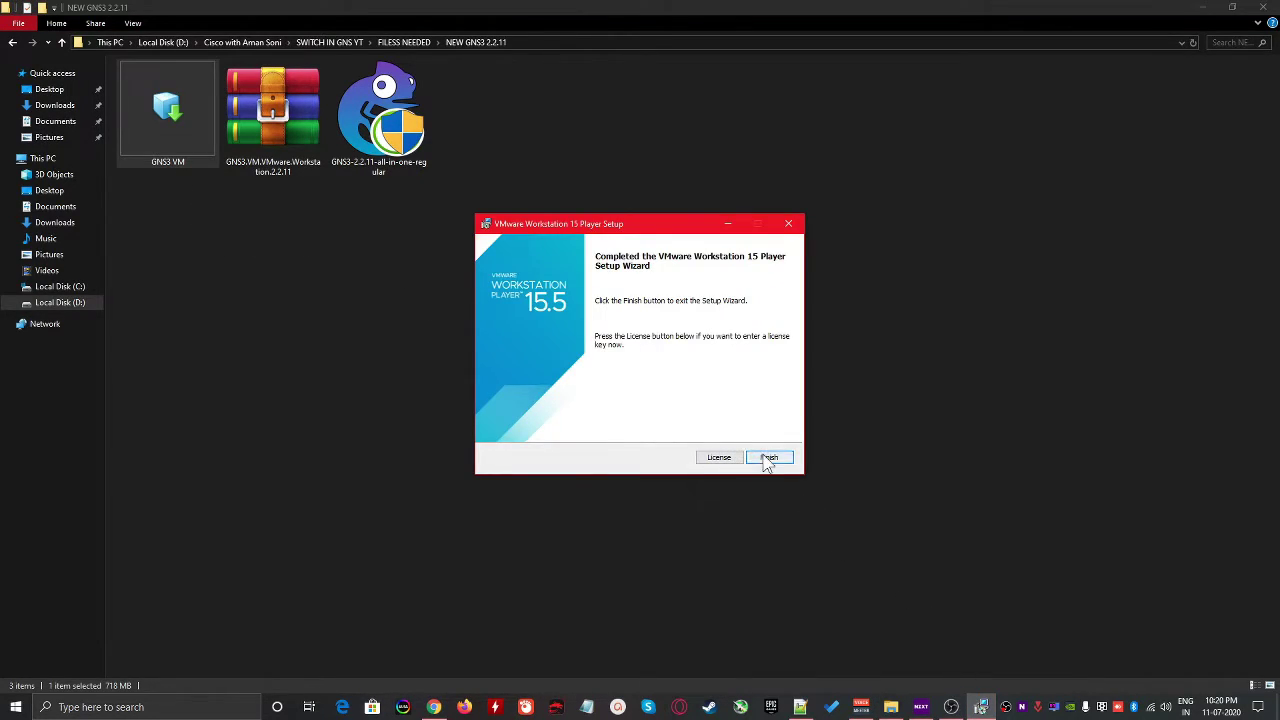
click(768, 458)
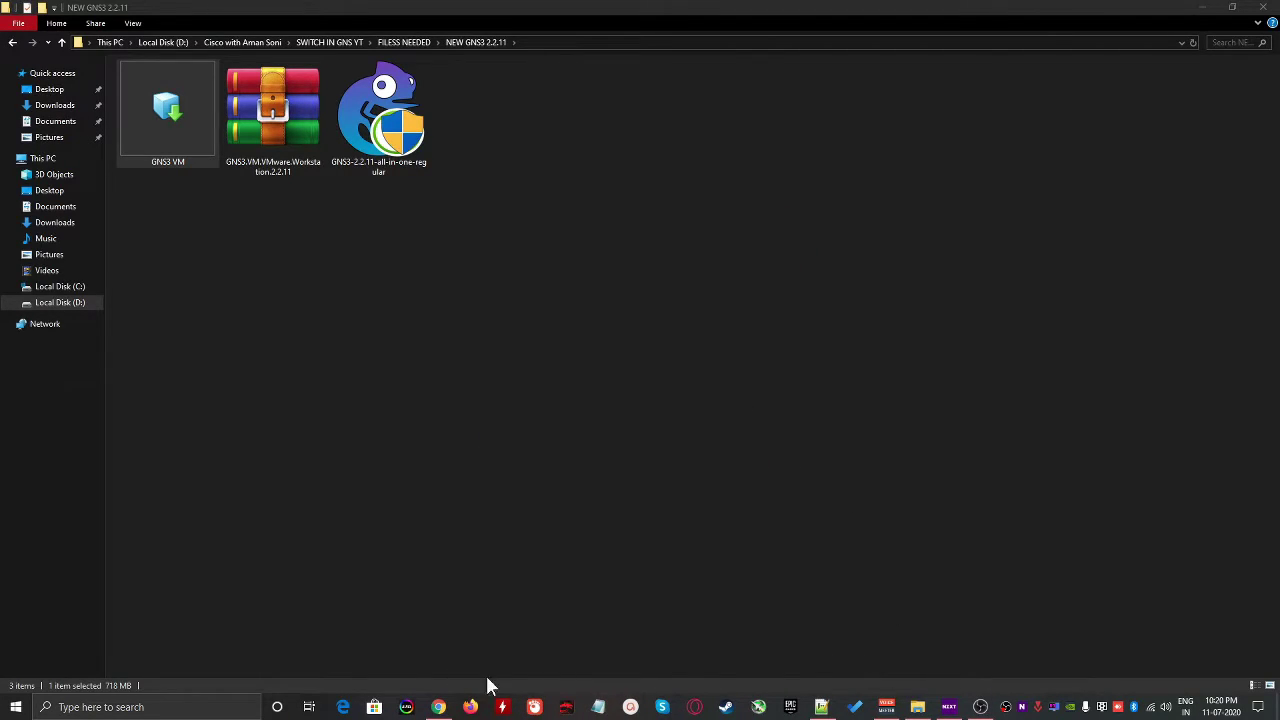
click(821, 707)
Change step 2 in the notes from 'Workstation' to 'Player'
click(247, 142)
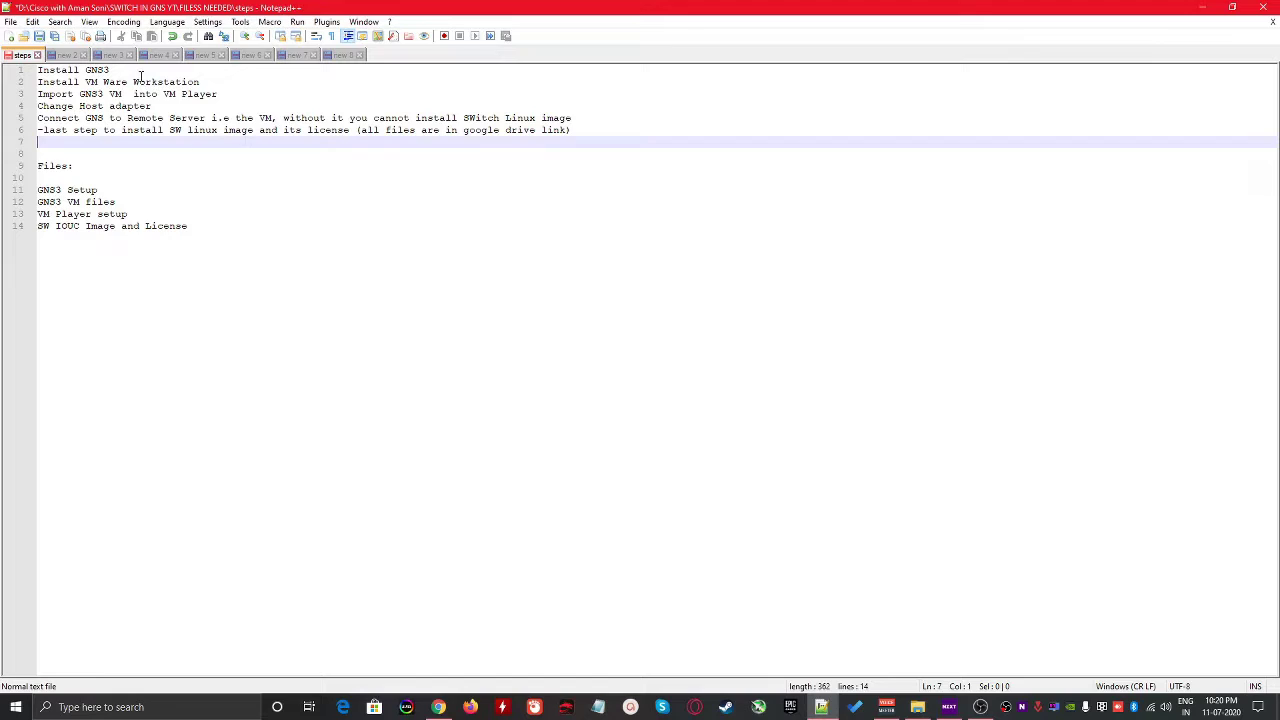
drag(130, 69, 42, 68)
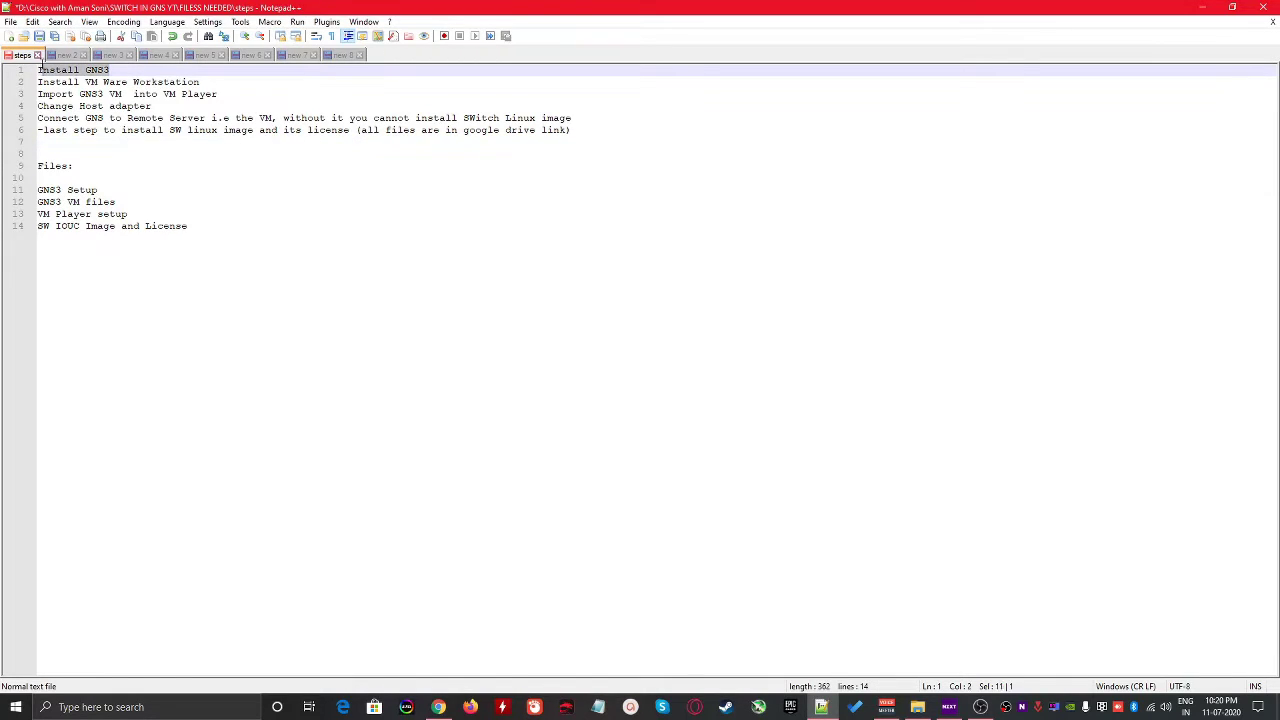
click(77, 84)
double_click(168, 82)
key(BackSpace)
text(Play)
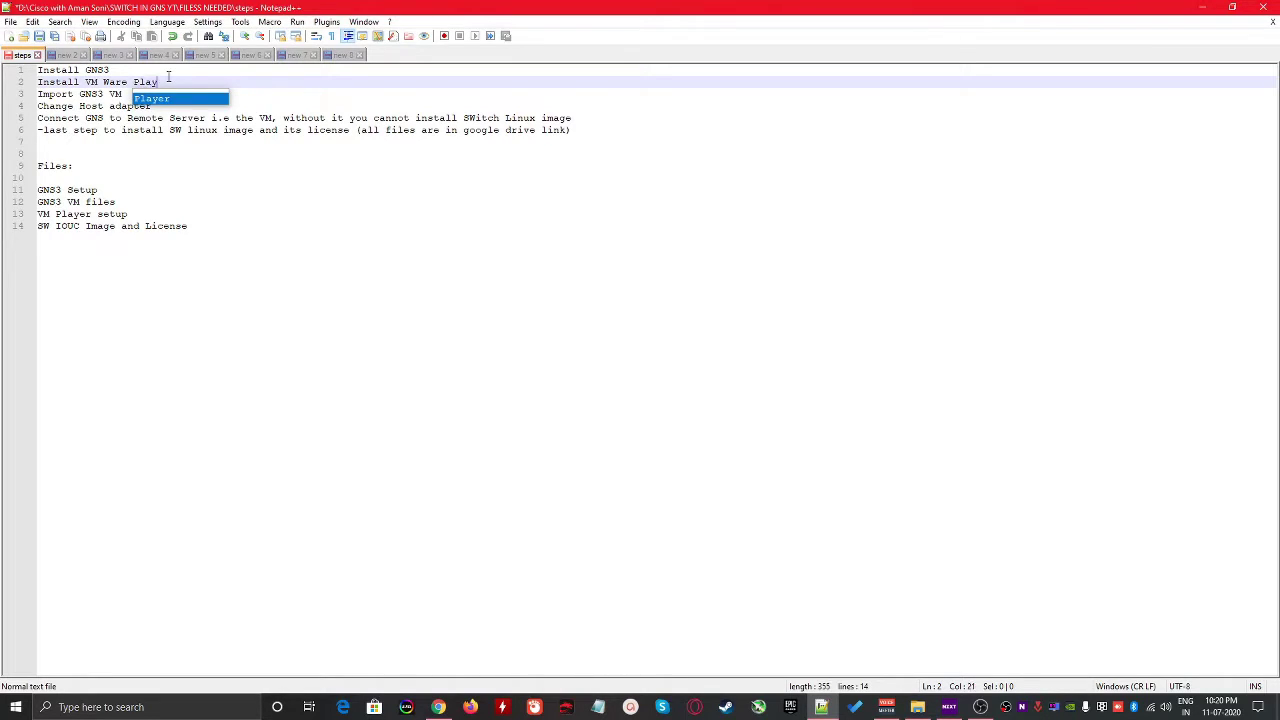
text(er)
Highlight the 'Import GNS3 VM into VM Player' step and return to the NEW GNS3 2.2.11 folder
click(138, 156)
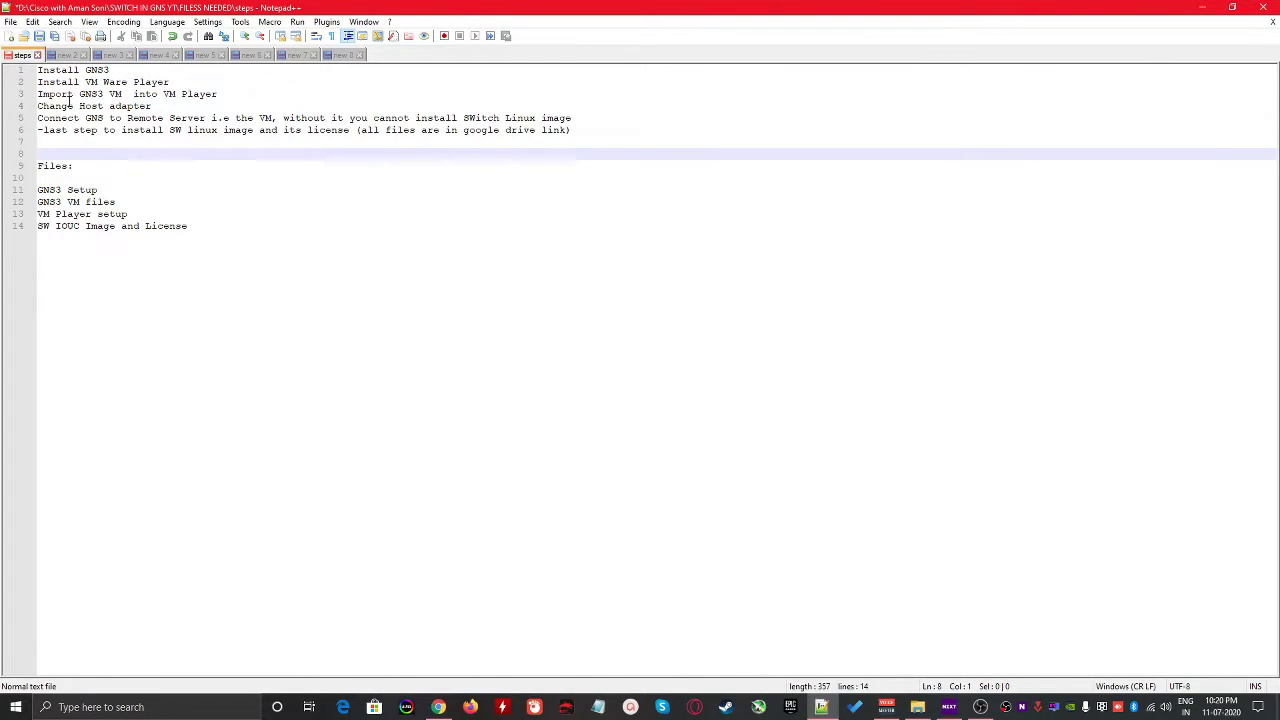
drag(62, 92, 228, 90)
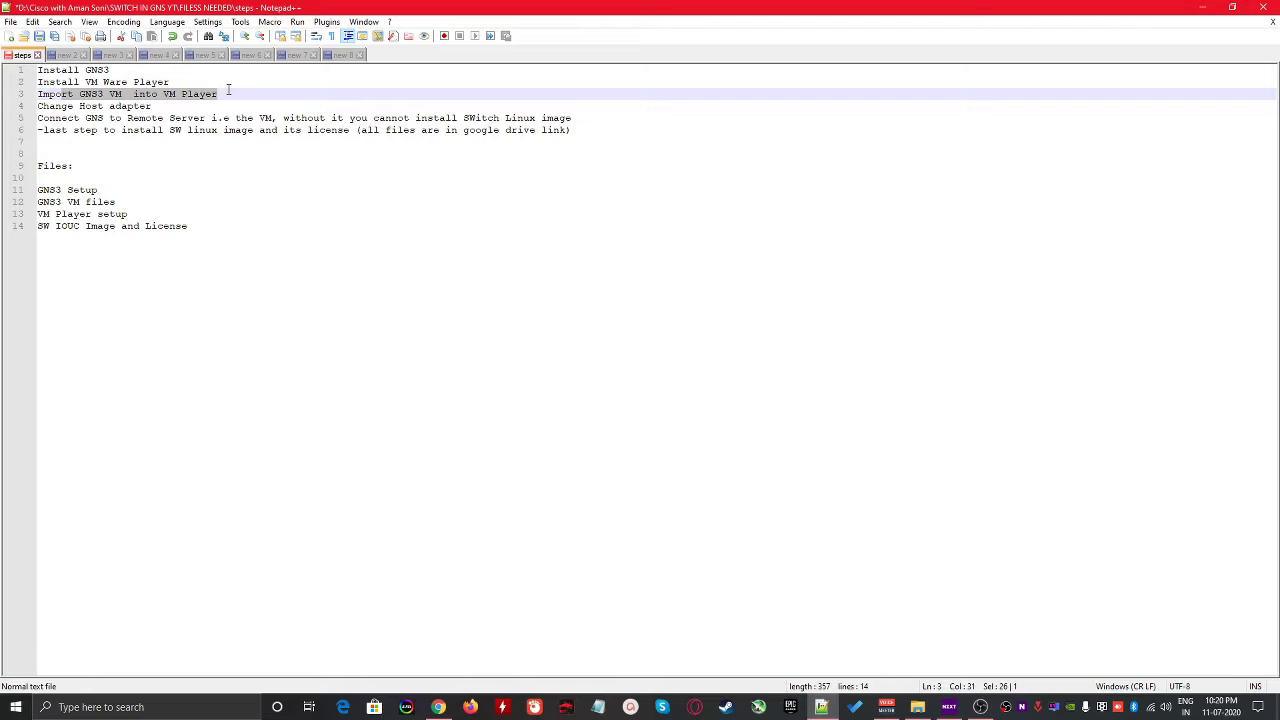
key(alt+Tab)
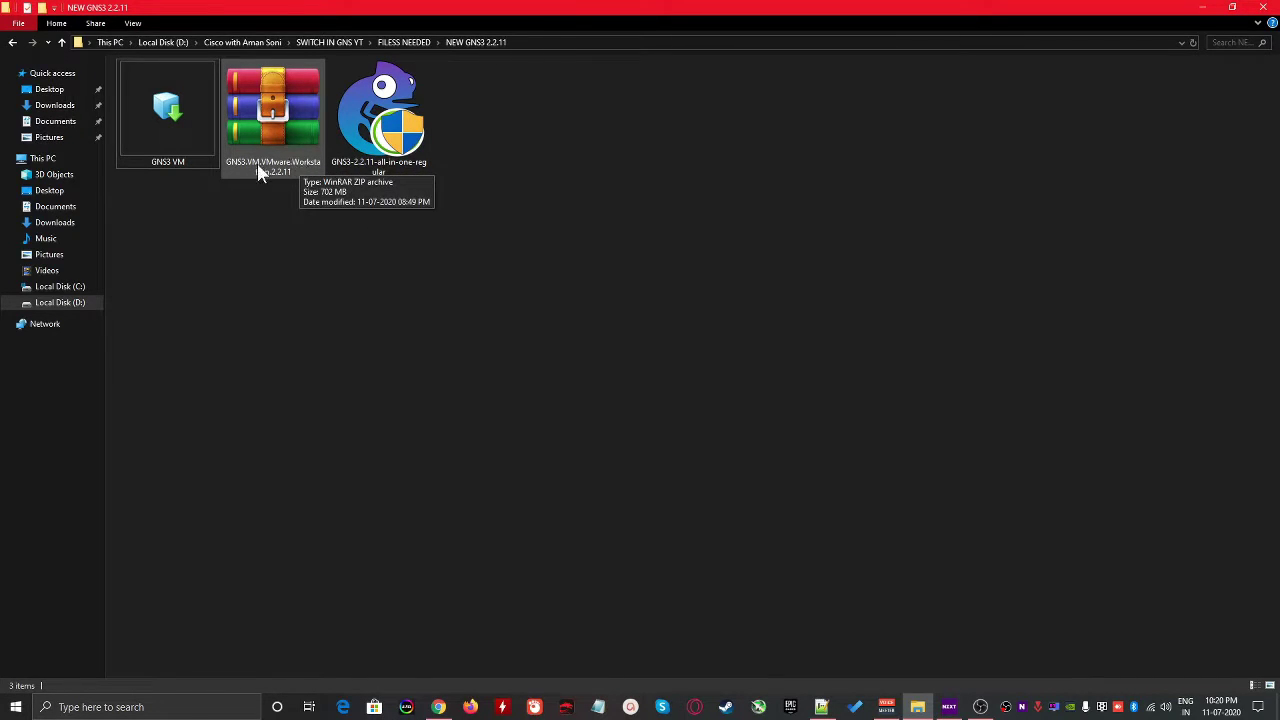
Import the GNS3 VM file into VMware Player for free non-commercial use with the default storage path
click(197, 158)
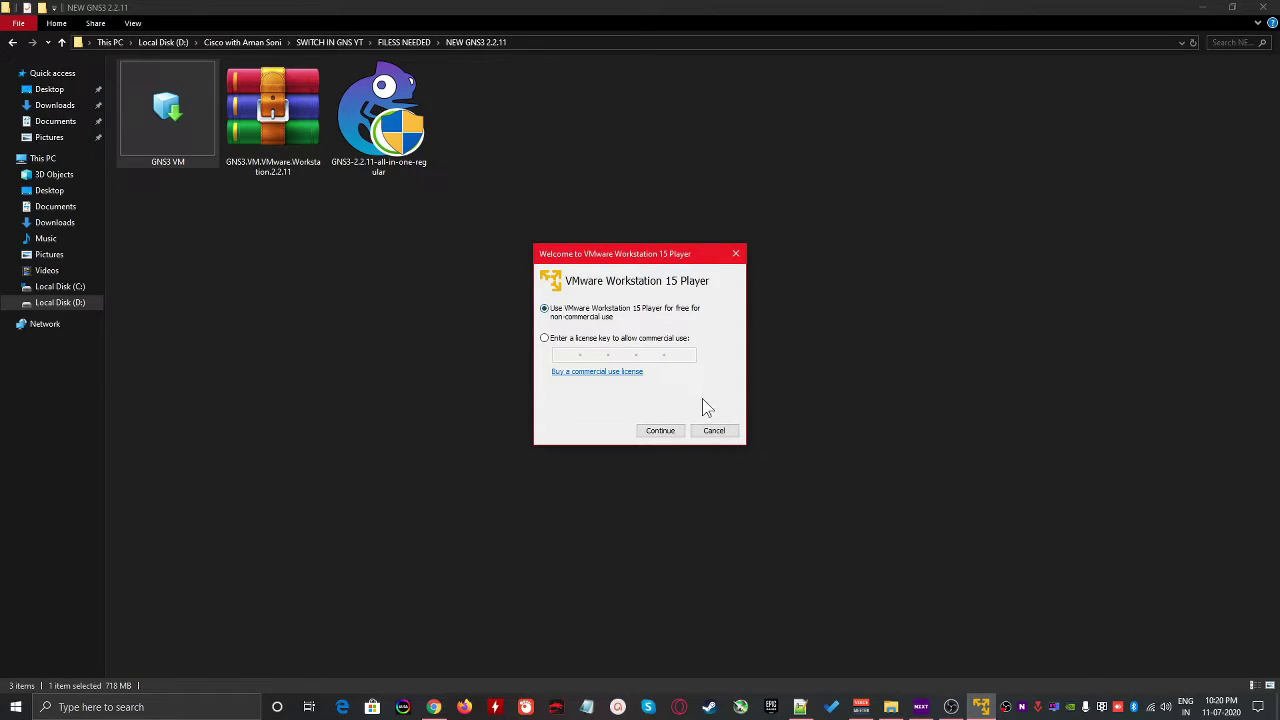
click(666, 438)
click(660, 431)
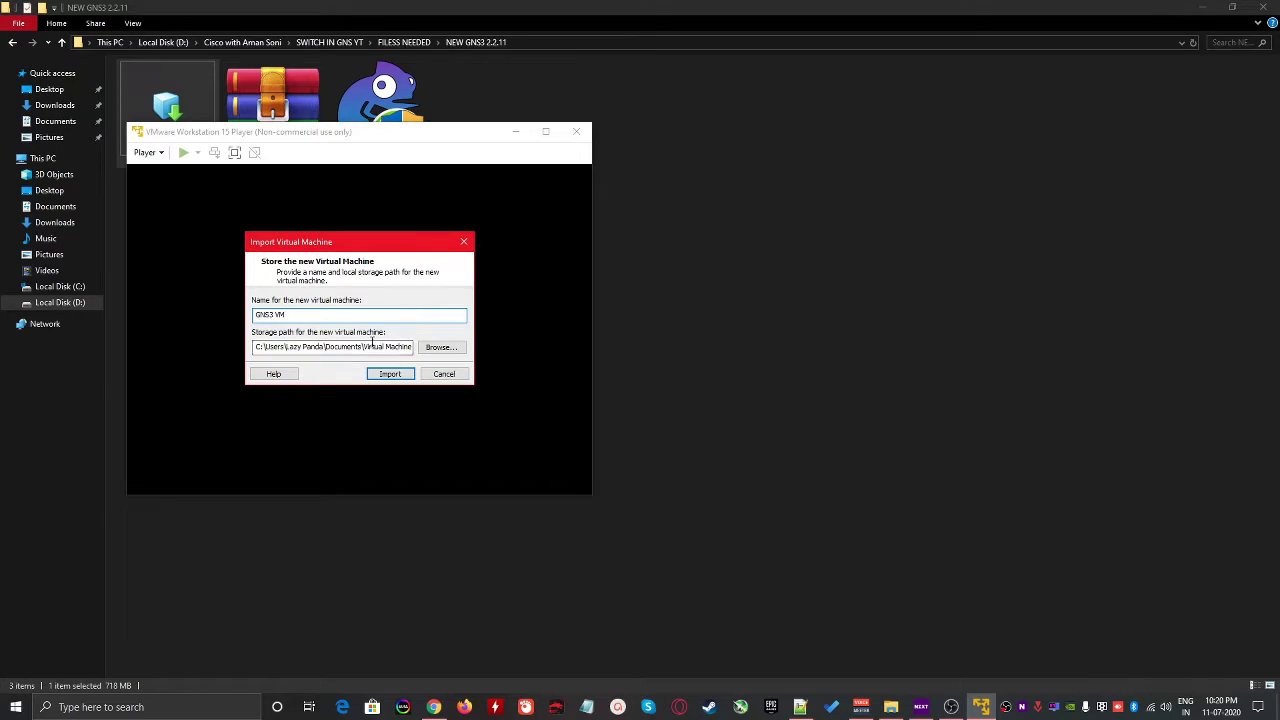
drag(363, 347, 420, 352)
click(391, 350)
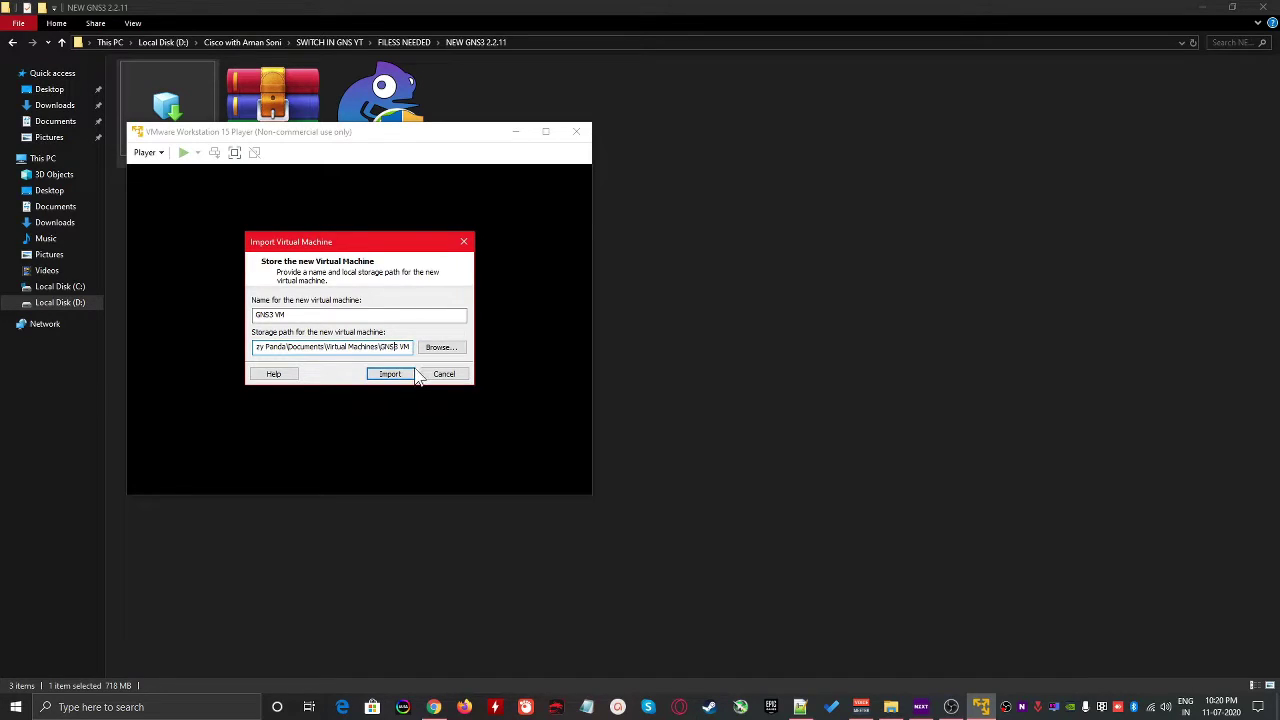
click(406, 377)
drag(400, 133, 740, 180)
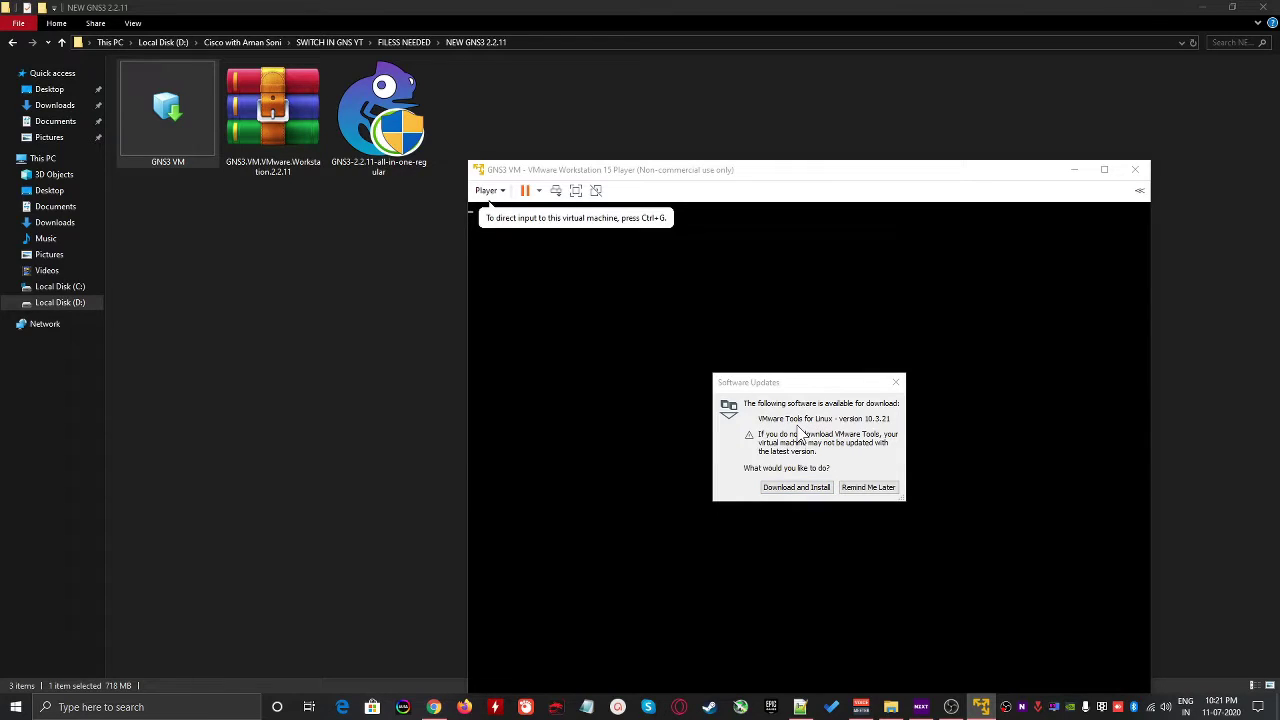
Accept the VMware Tools download and install, then open Command Prompt with Win+R 'cmd'
click(806, 488)
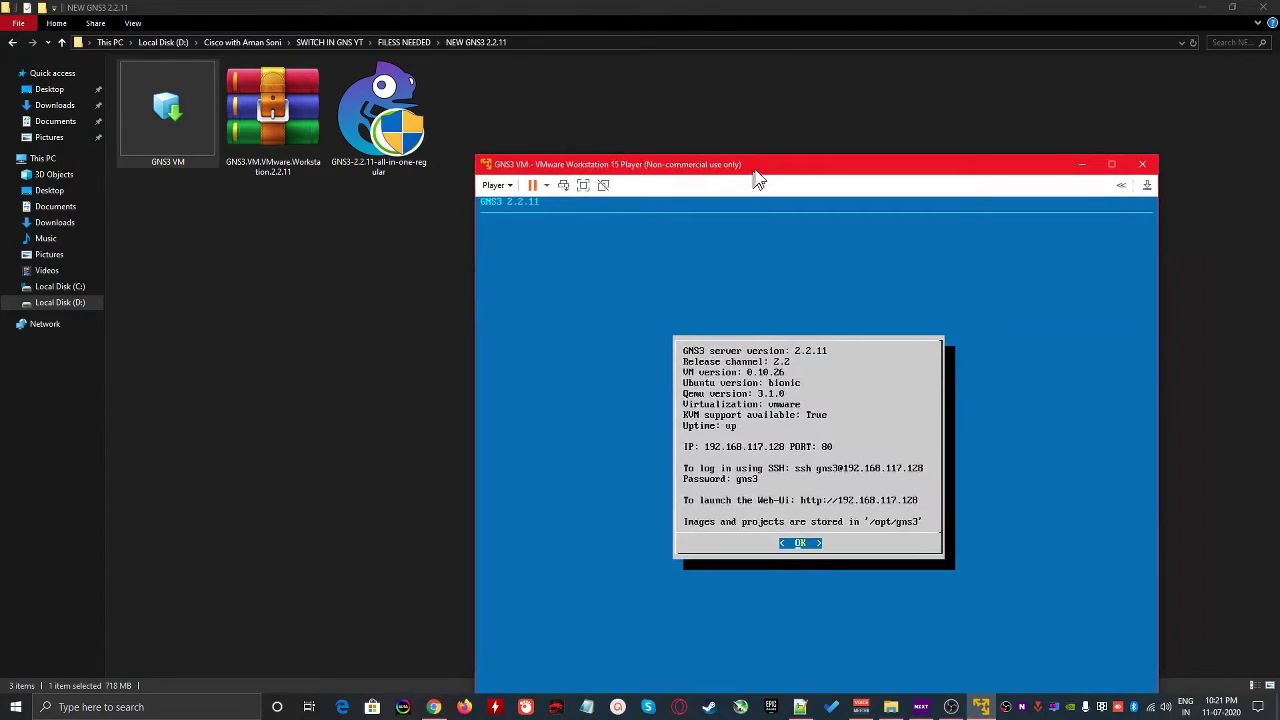
drag(746, 181, 776, 81)
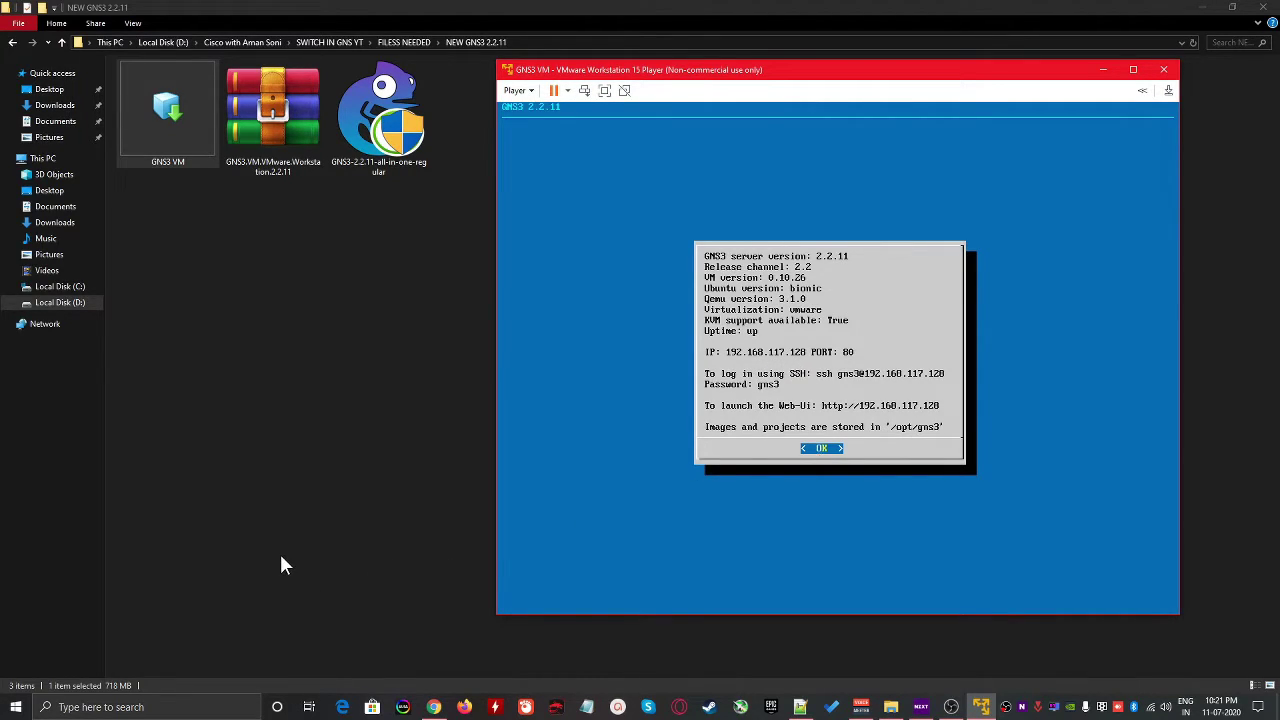
key(super+r)
text(cmd)
key(Return)
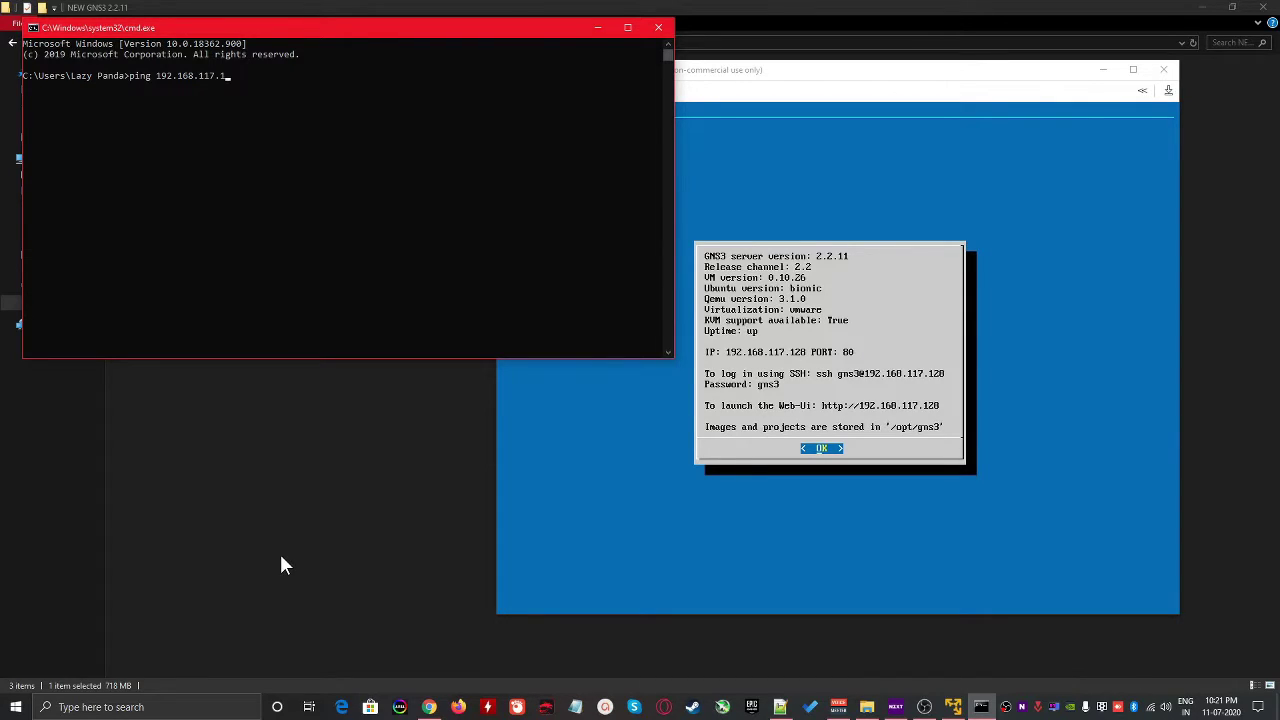
Ping 192.168.117.128, review the 4 replies with 0% loss, then minimize Command Prompt
key(Return)
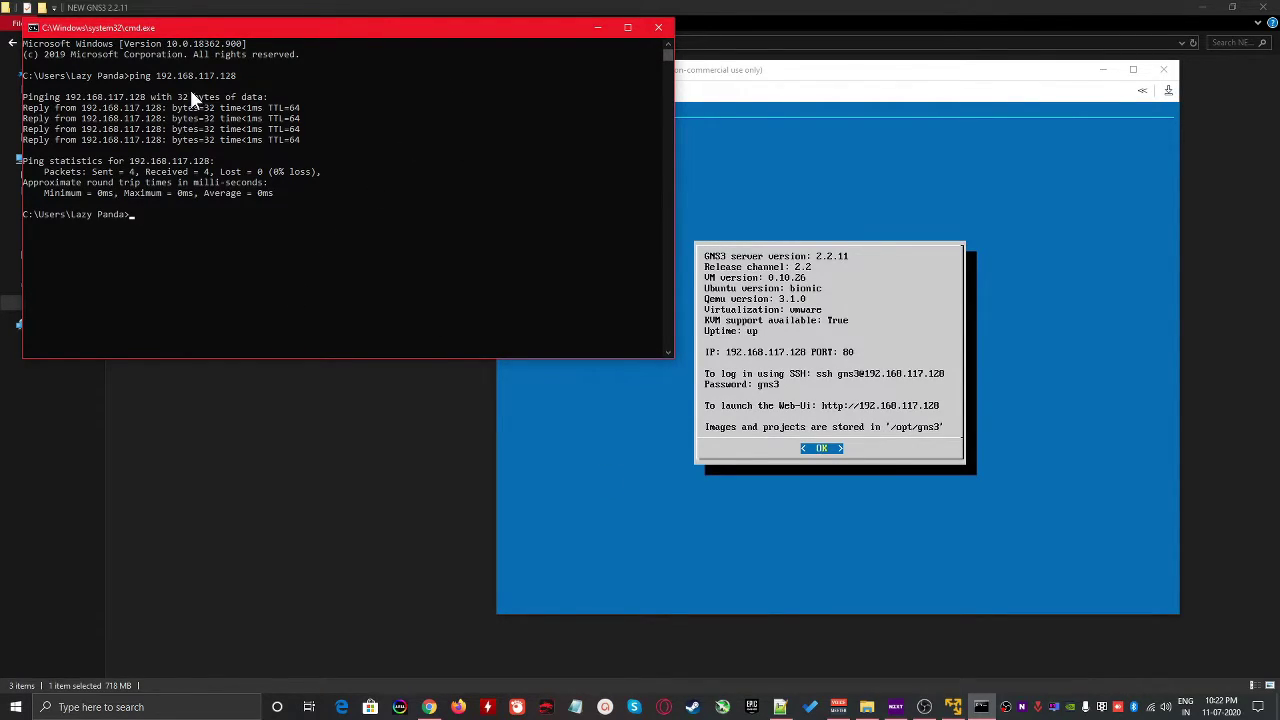
drag(192, 92, 318, 185)
click(313, 187)
drag(284, 97, 204, 160)
click(597, 27)
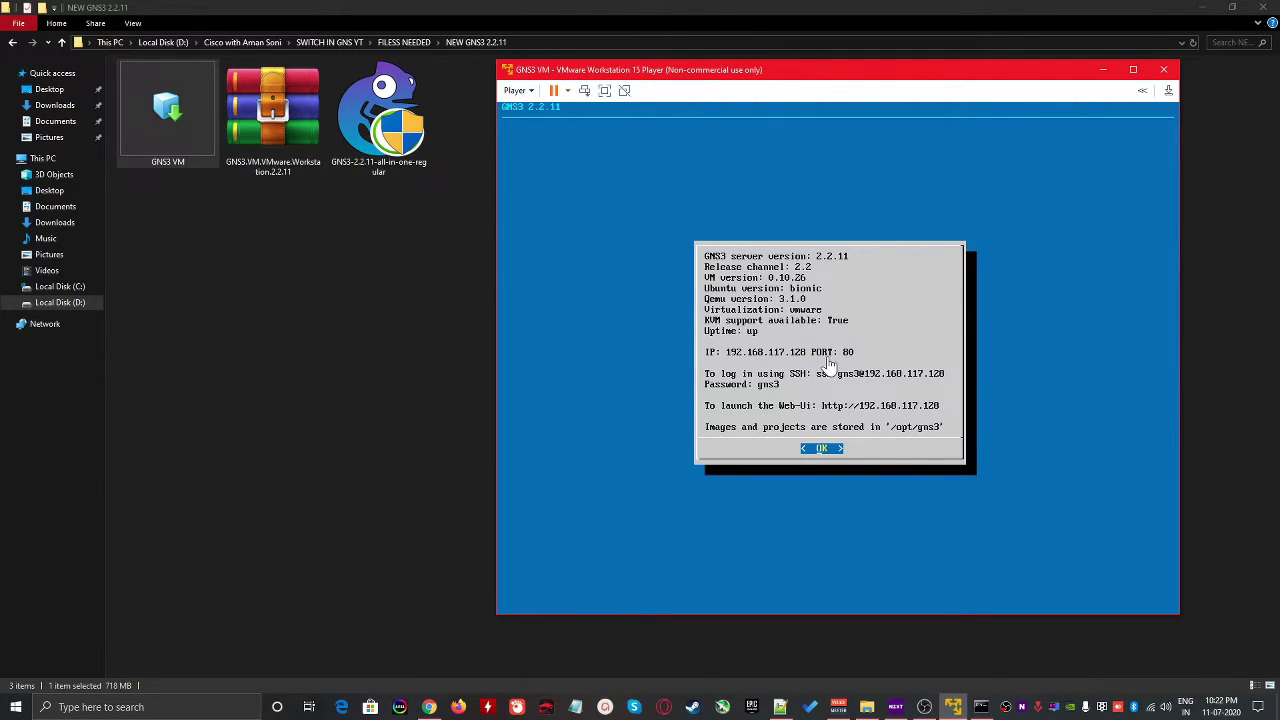
Search the Start menu for 'gns' and run GNS3 as administrator
click(483, 418)
key(super)
text(gns)
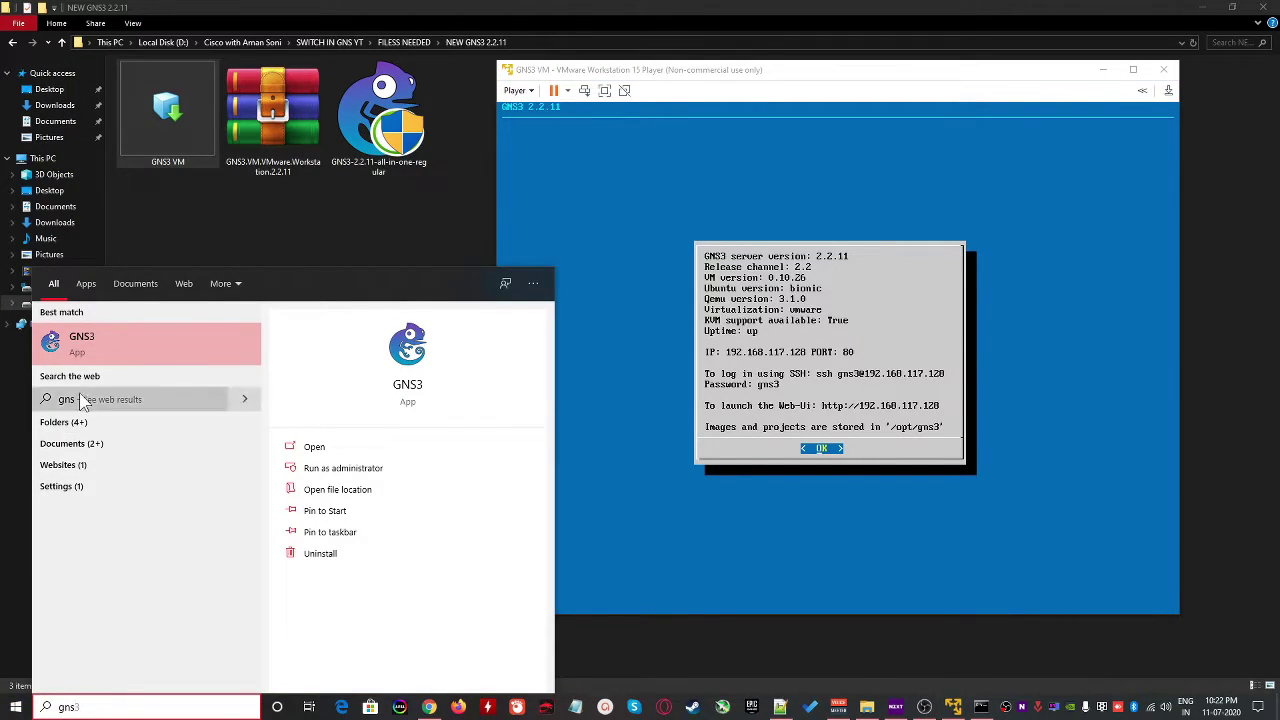
right_click(103, 348)
click(112, 357)
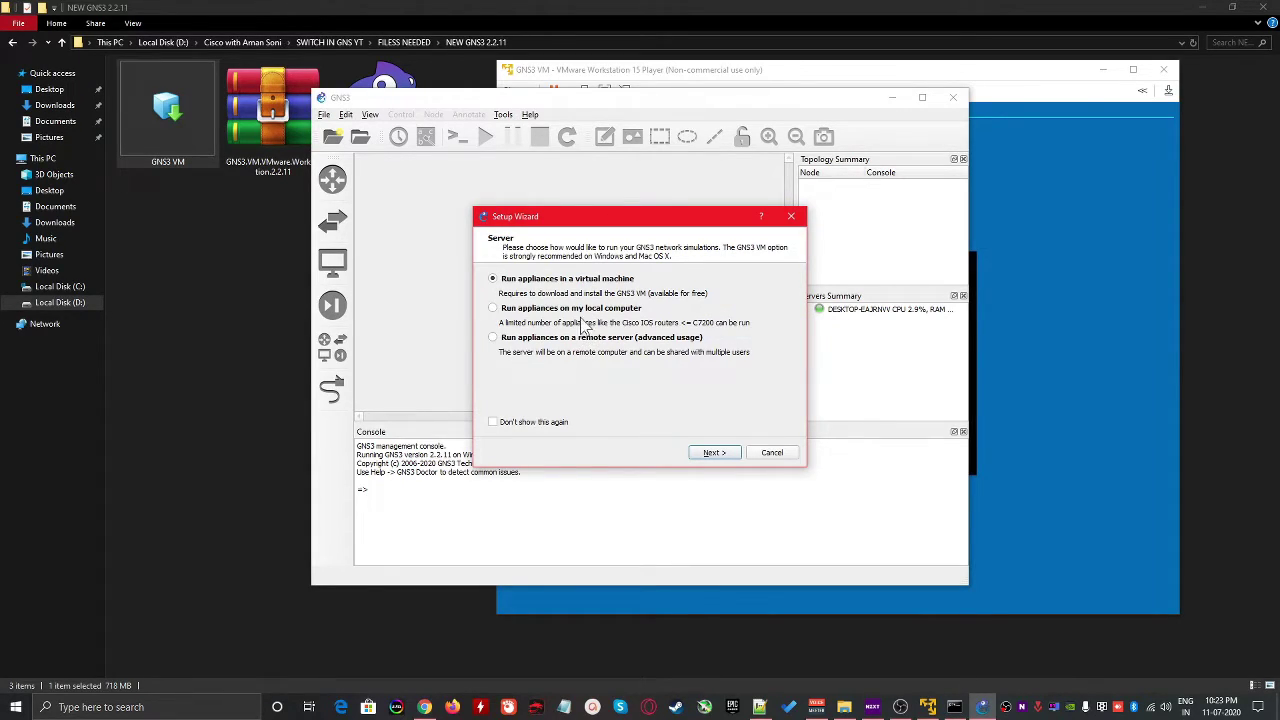
Compare the wizard's local versus VM server options with the VM console, then cancel it
click(588, 317)
click(614, 284)
drag(1004, 72, 1140, 130)
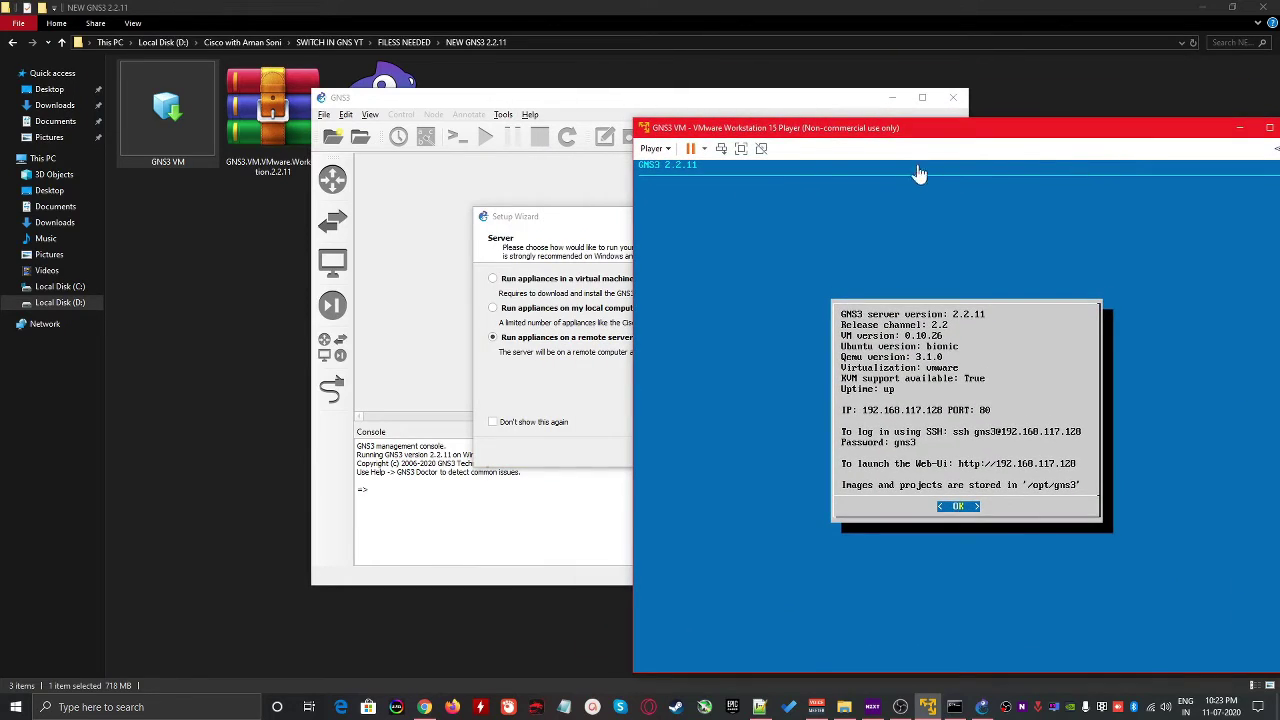
click(578, 360)
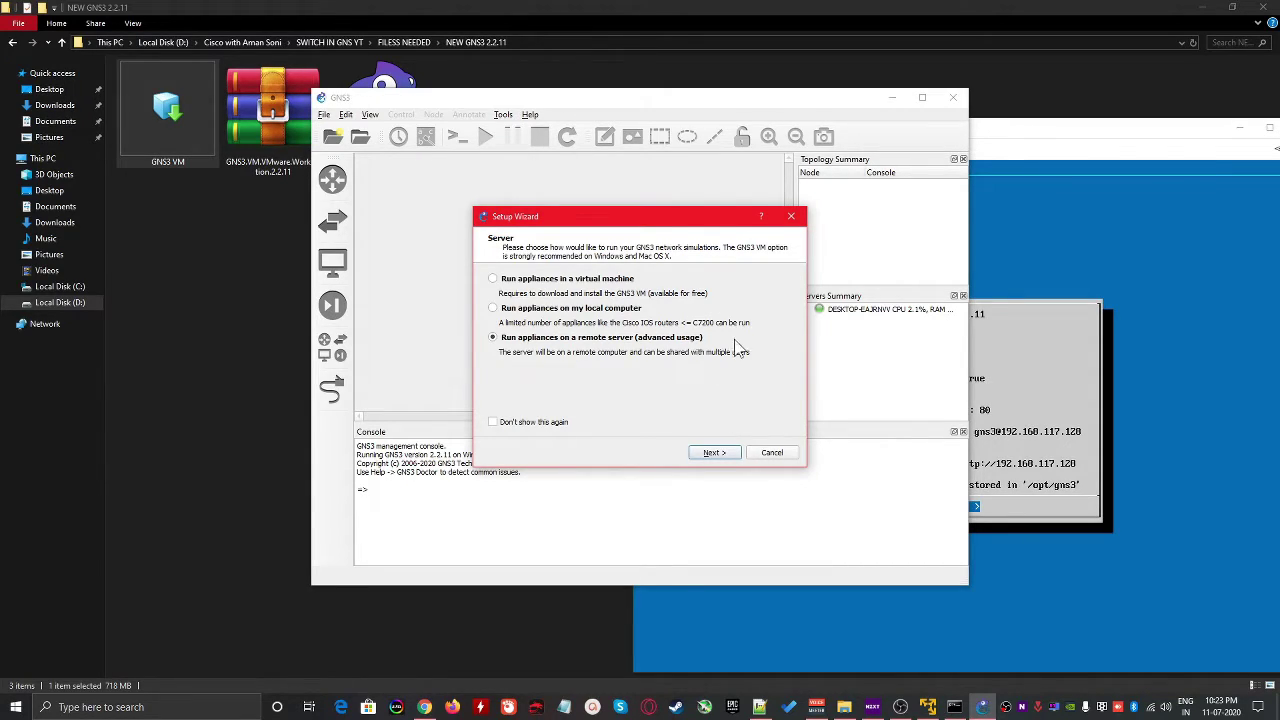
click(771, 452)
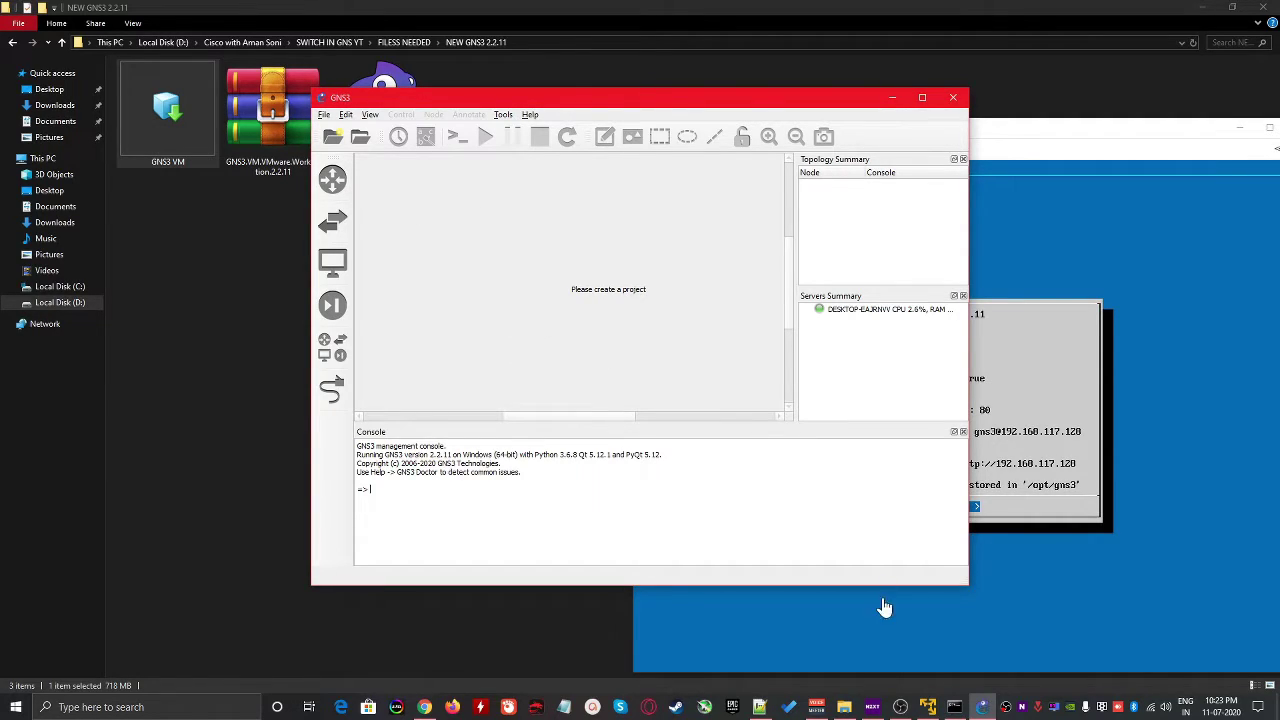
Open Edit > Preferences and try, then abandon, a new IOS router template
click(345, 115)
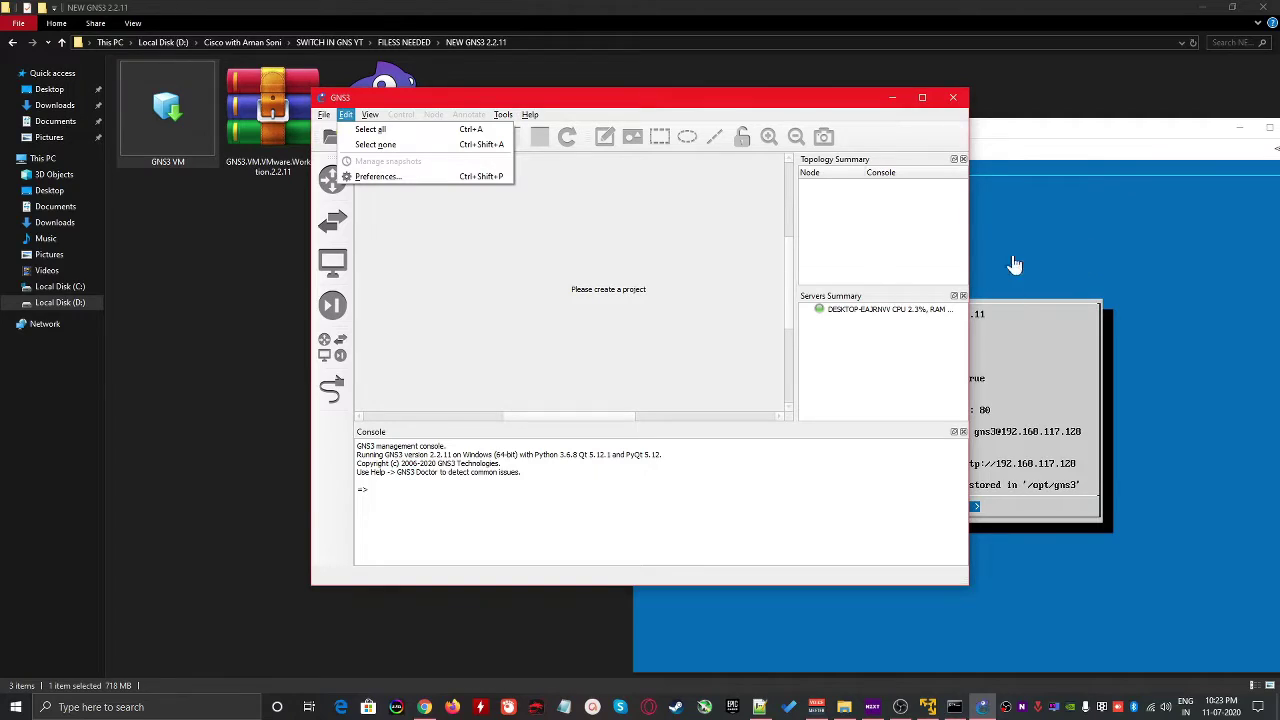
click(440, 186)
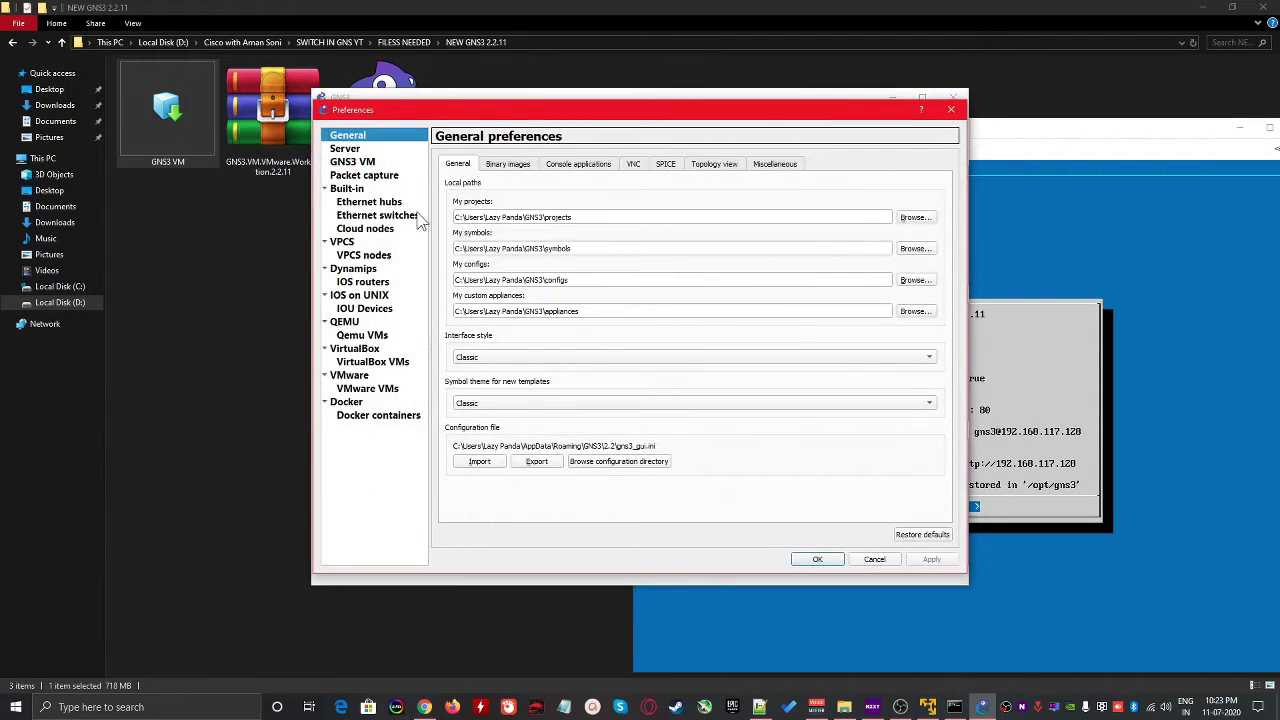
click(365, 282)
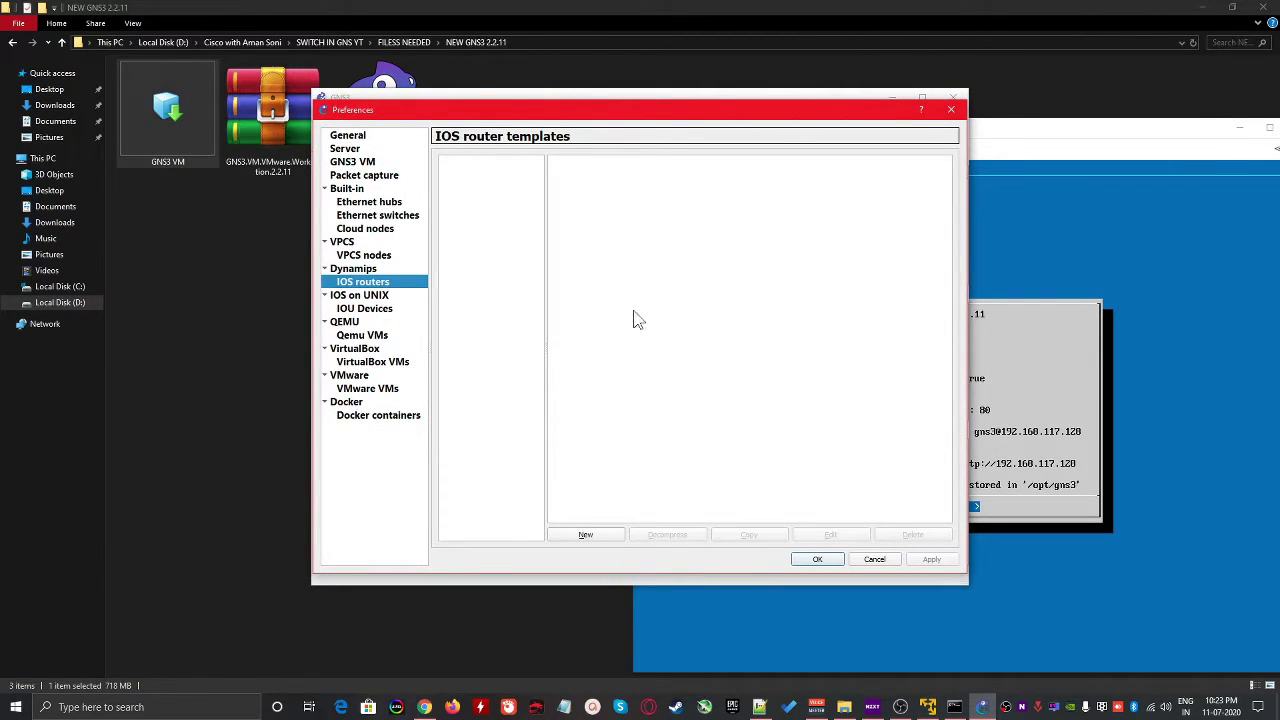
click(596, 539)
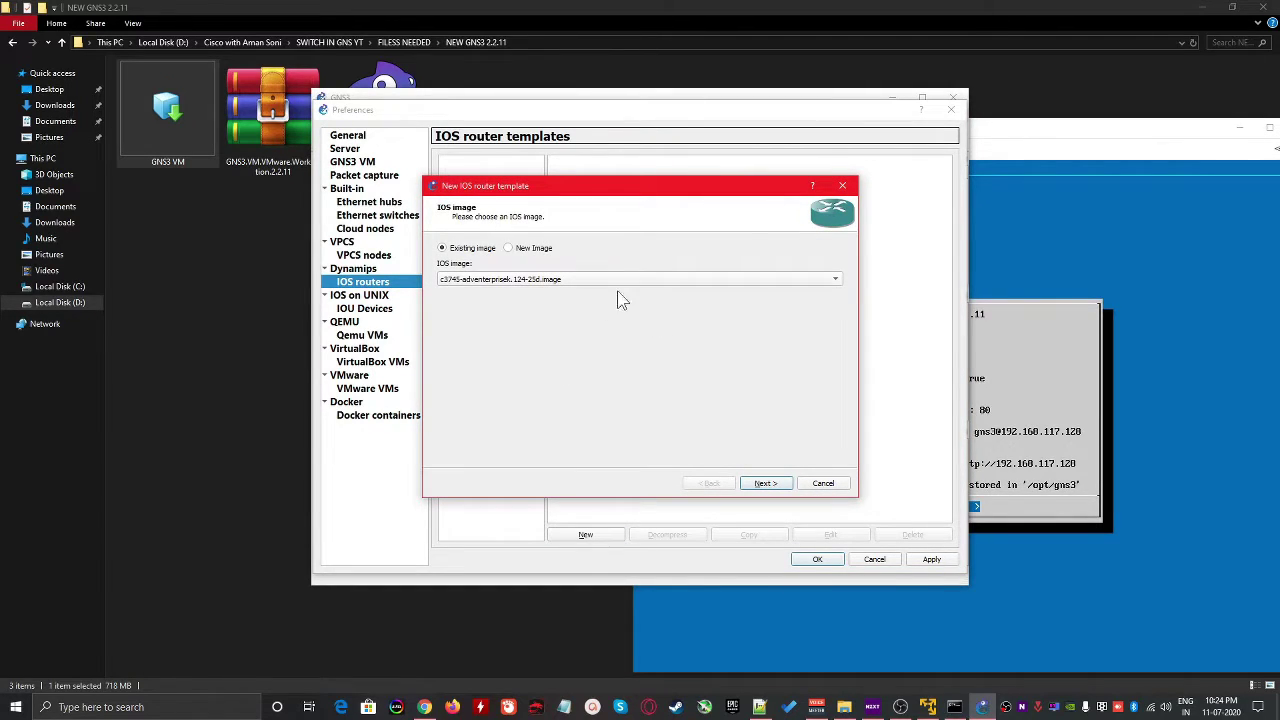
click(823, 483)
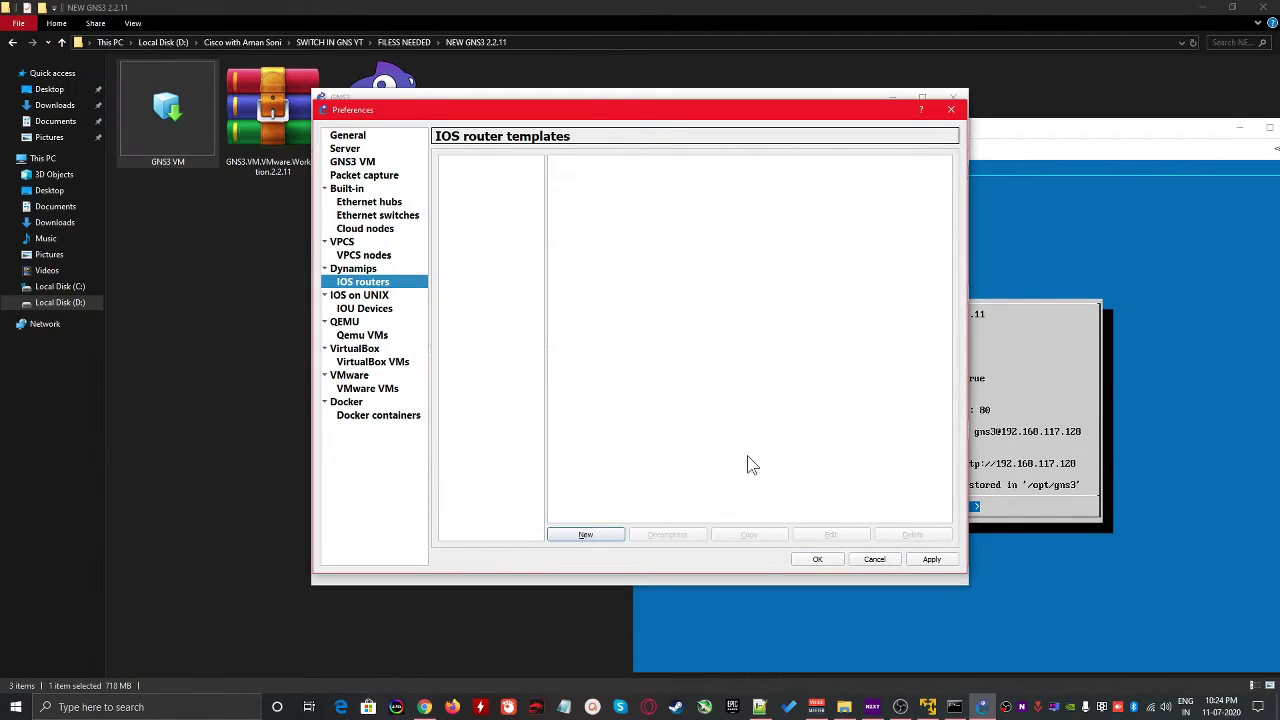
Start a new template on the IOS on UNIX > IOU Devices page
click(380, 295)
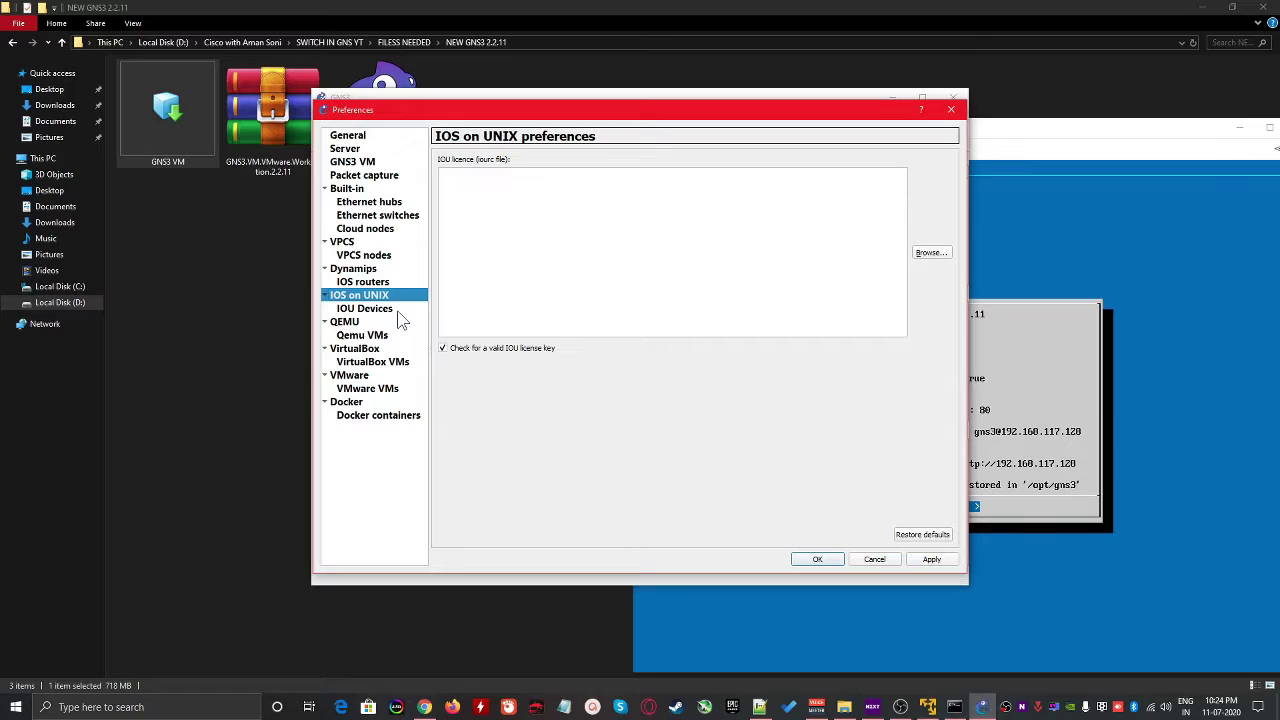
click(380, 308)
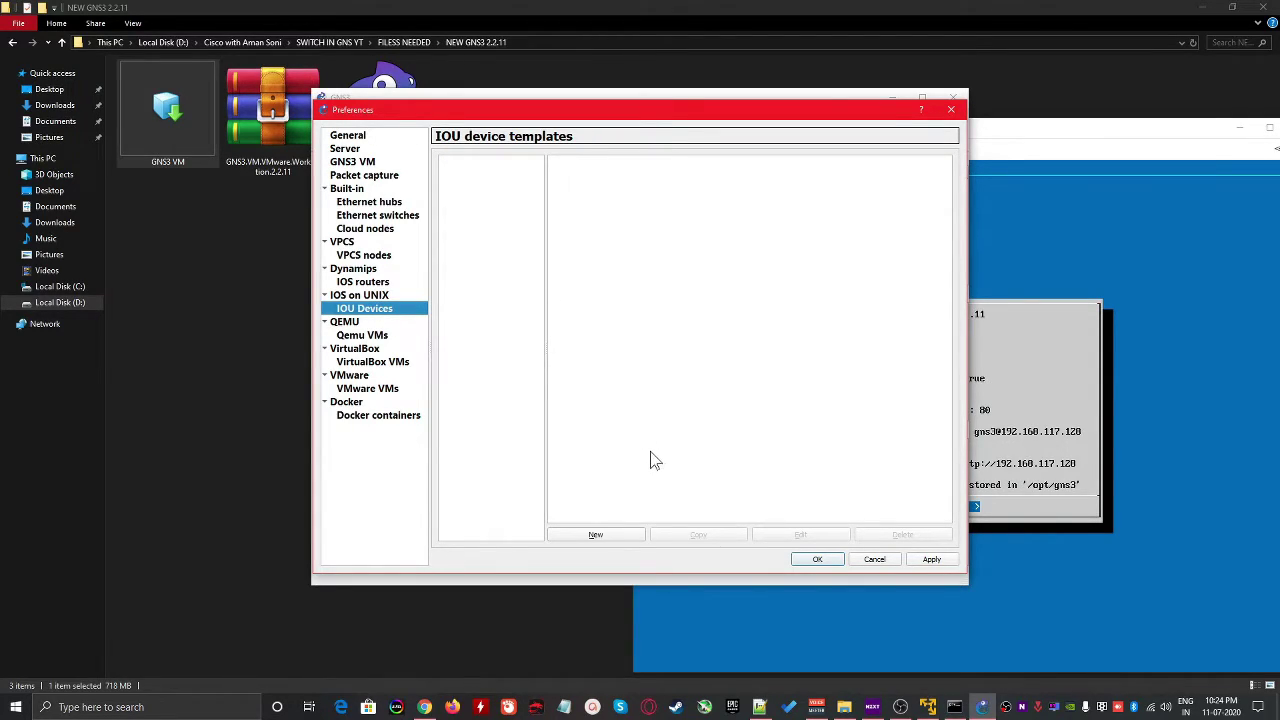
click(630, 537)
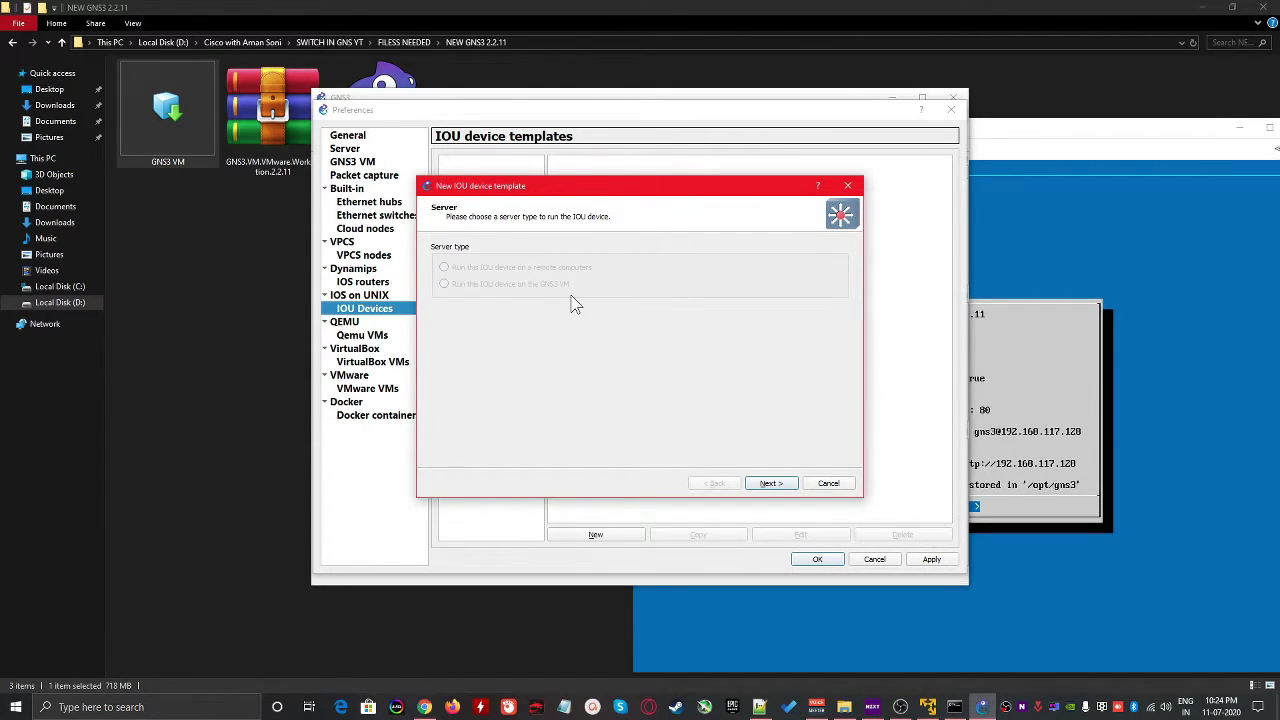
Cancel, recheck the IOS router wizard, and restart a new IOU device template
click(828, 485)
click(385, 282)
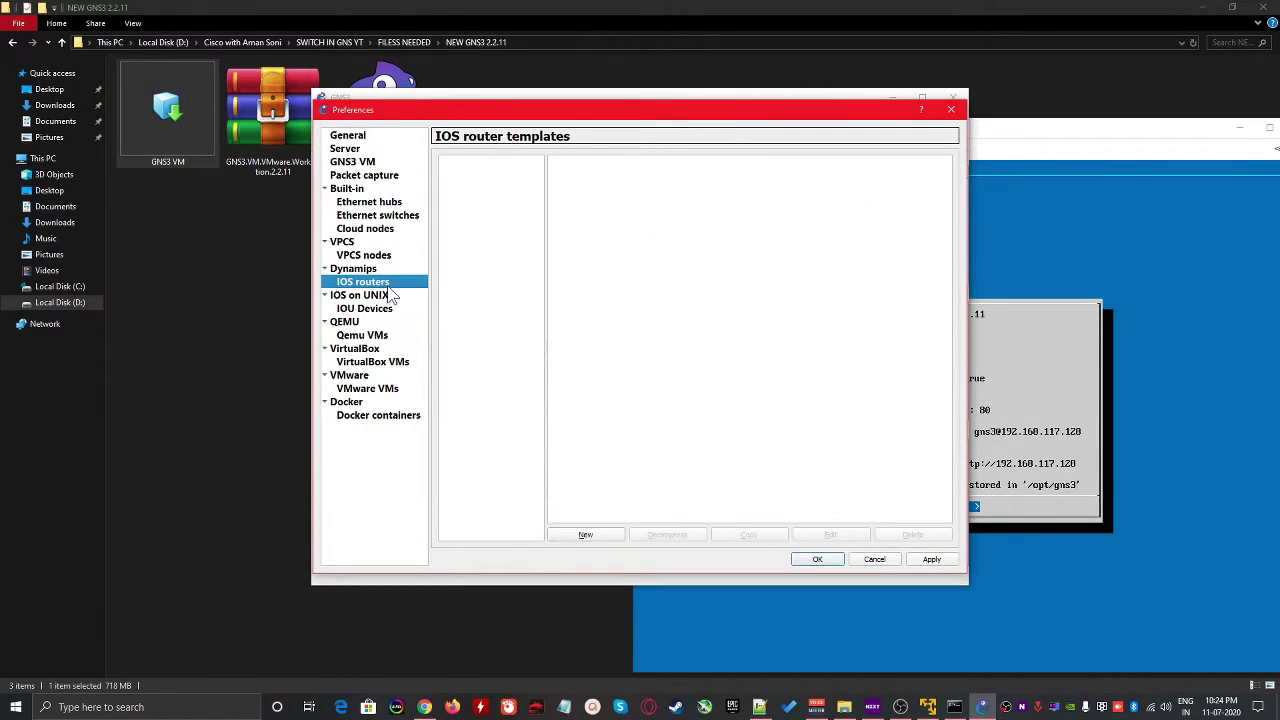
click(595, 534)
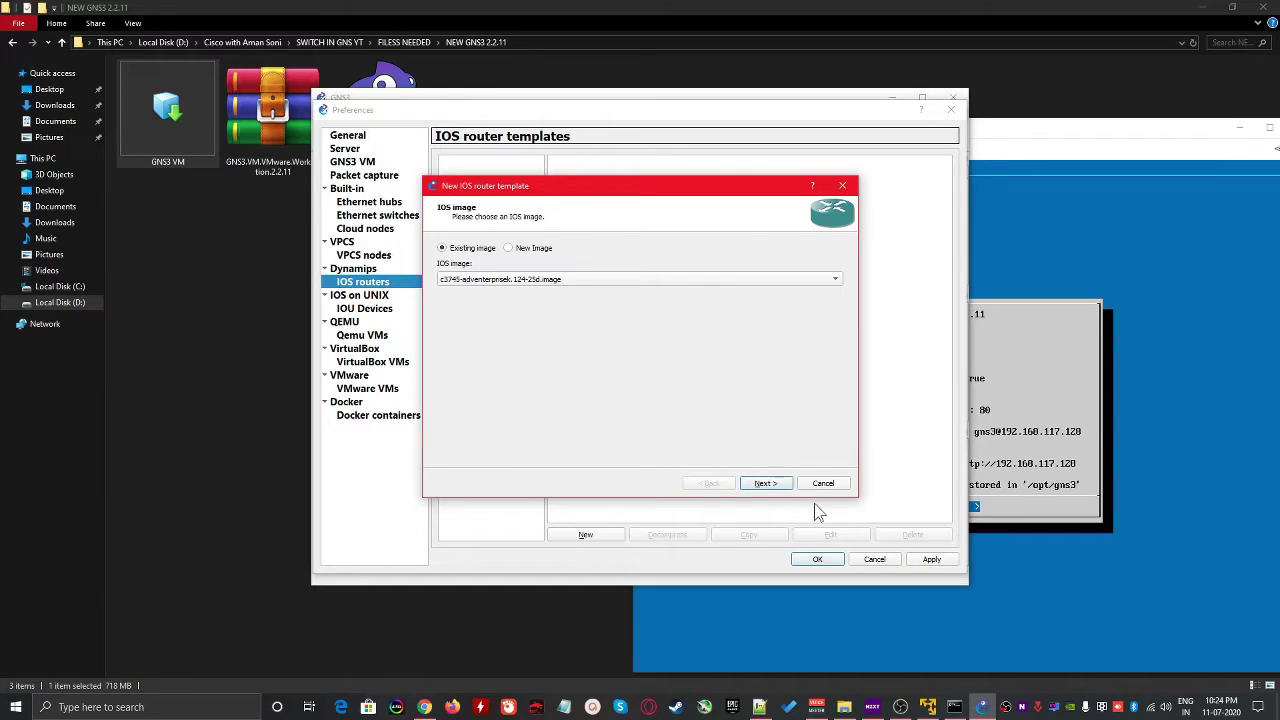
click(820, 485)
click(393, 310)
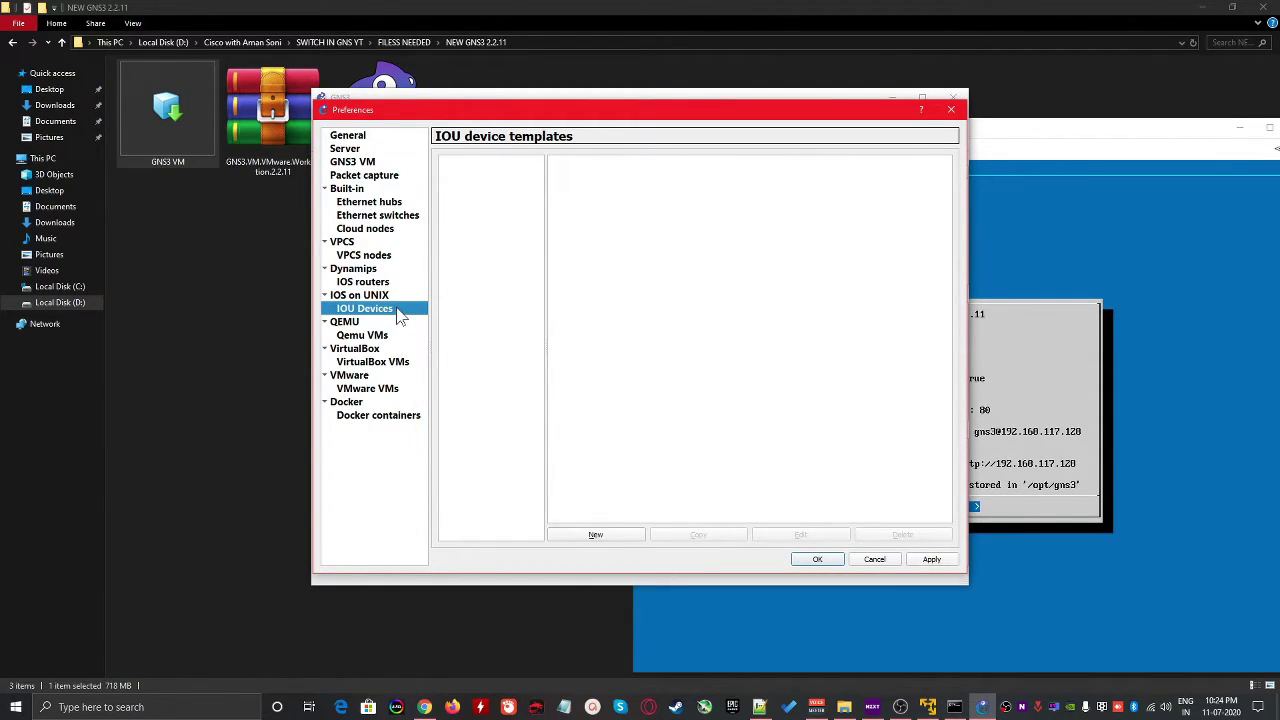
click(616, 534)
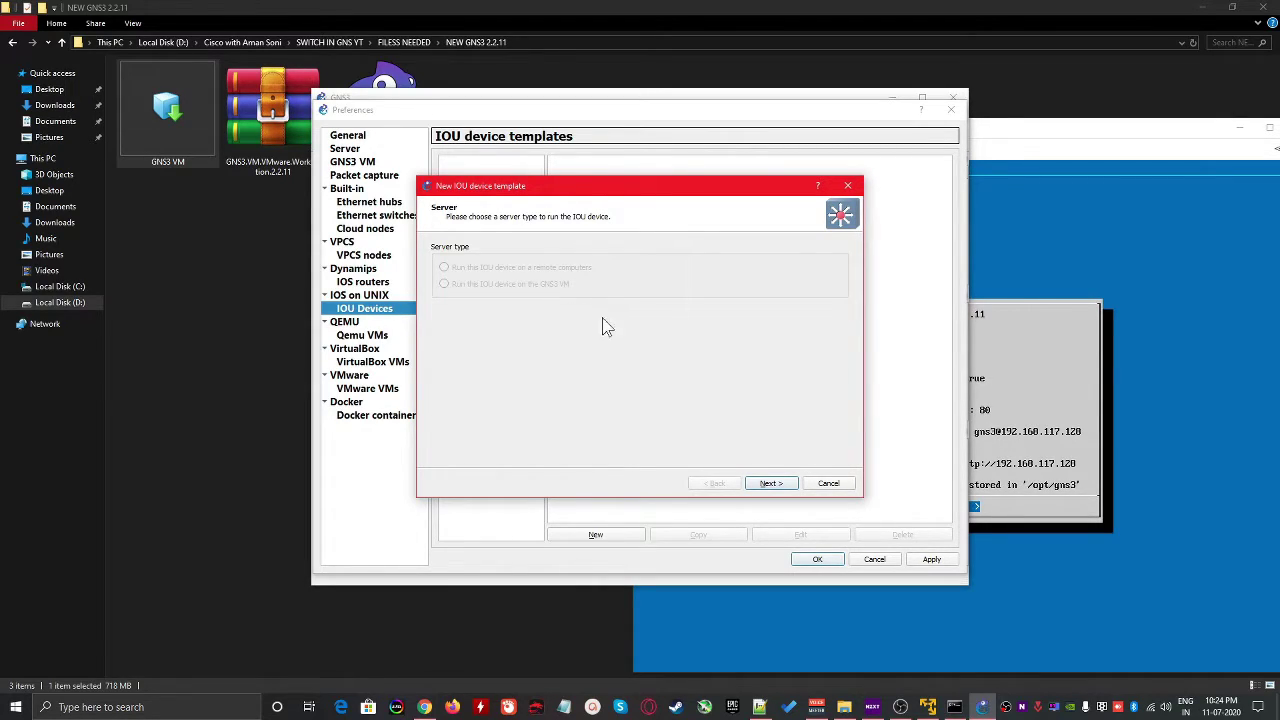
Hit the configure-GNS3-VM-first error, cancel, and close Preferences without saving
click(786, 484)
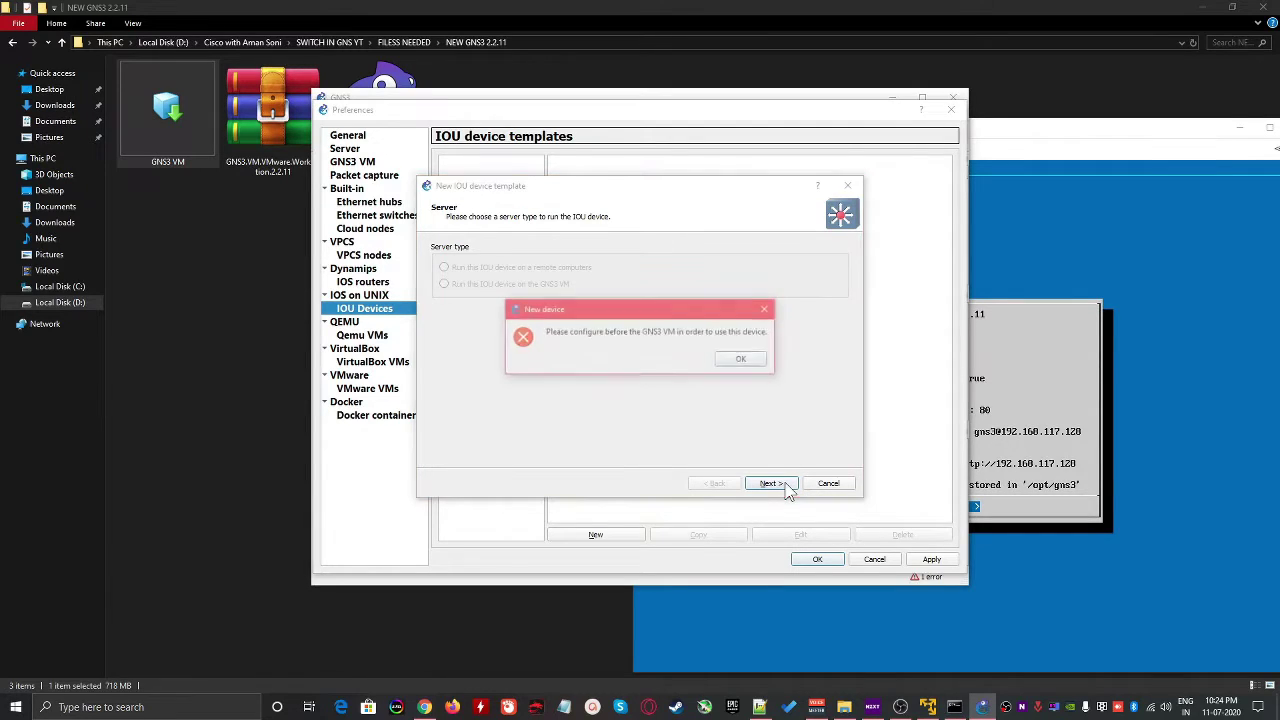
click(750, 362)
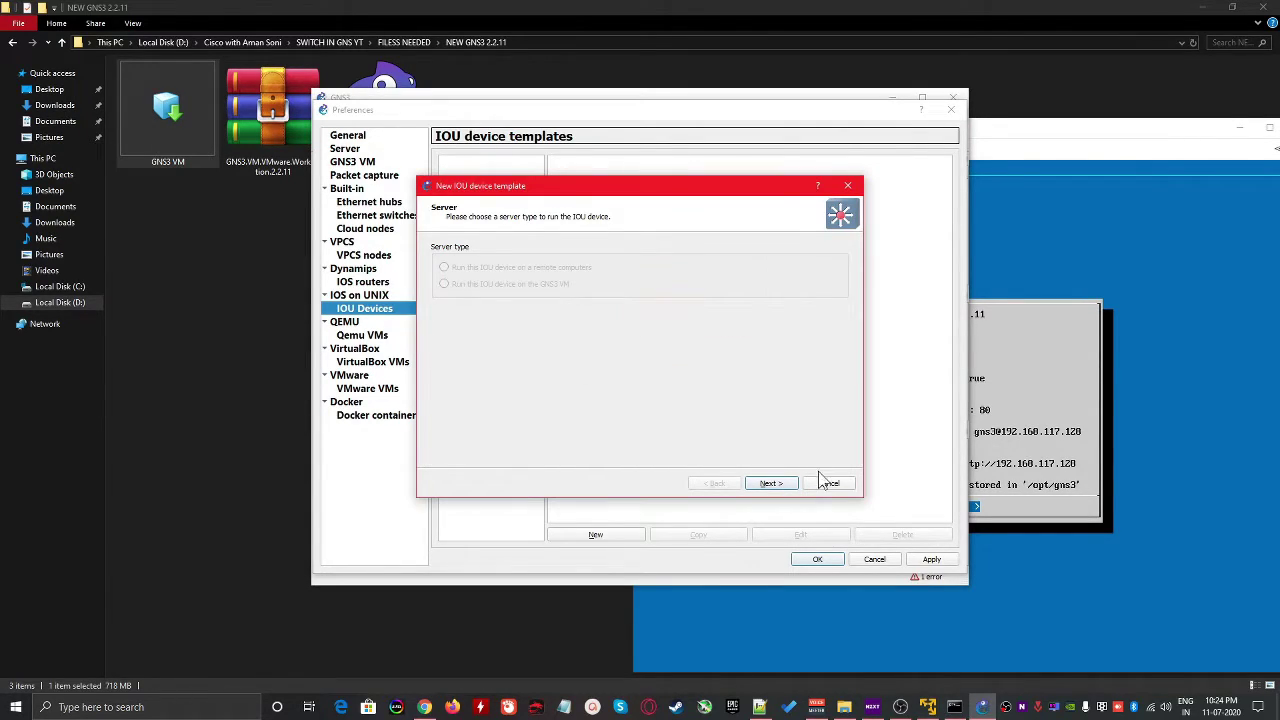
click(826, 483)
click(874, 559)
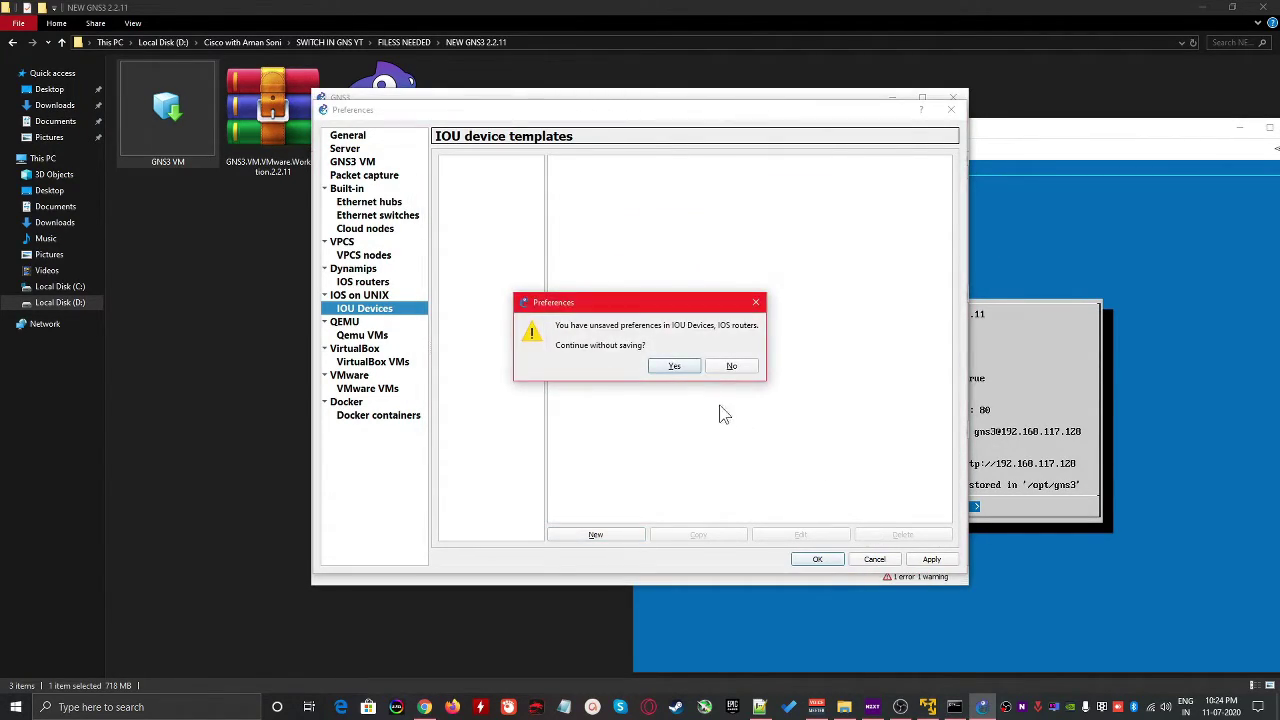
click(674, 366)
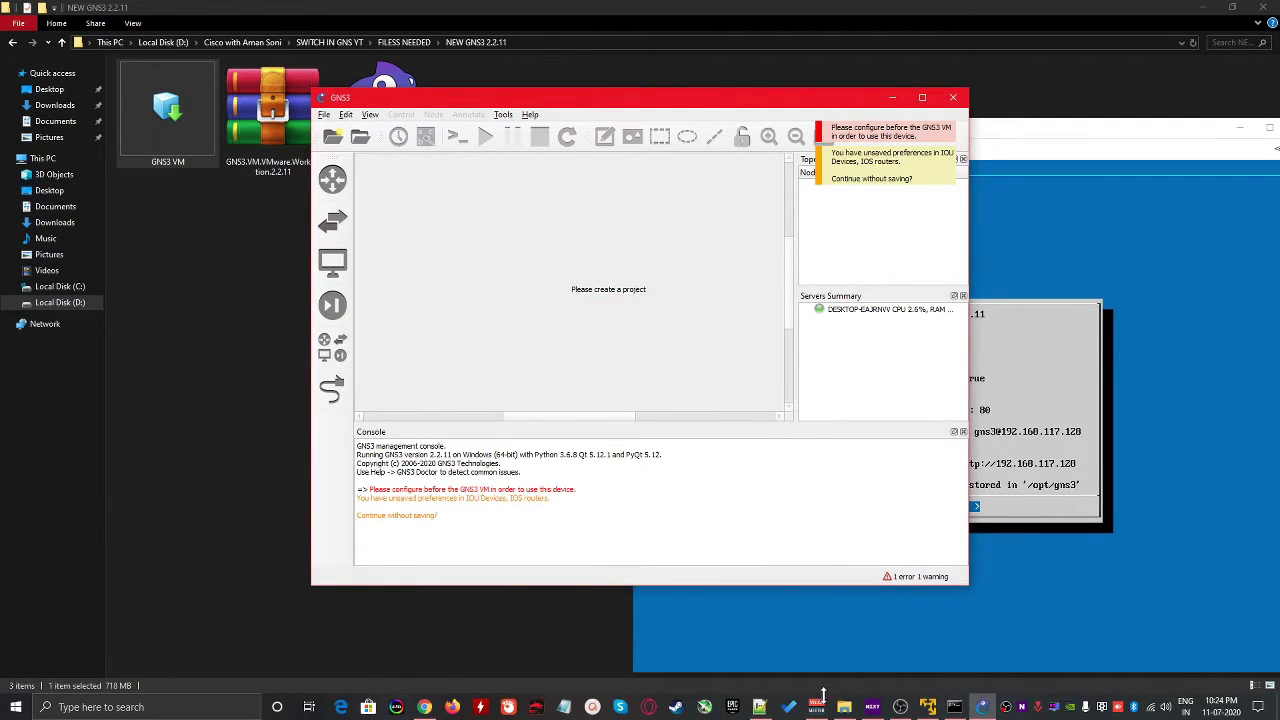
Return to the Notepad++ steps notes at the import step on line 3
click(760, 707)
click(128, 94)
drag(99, 82, 40, 114)
click(84, 82)
click(85, 94)
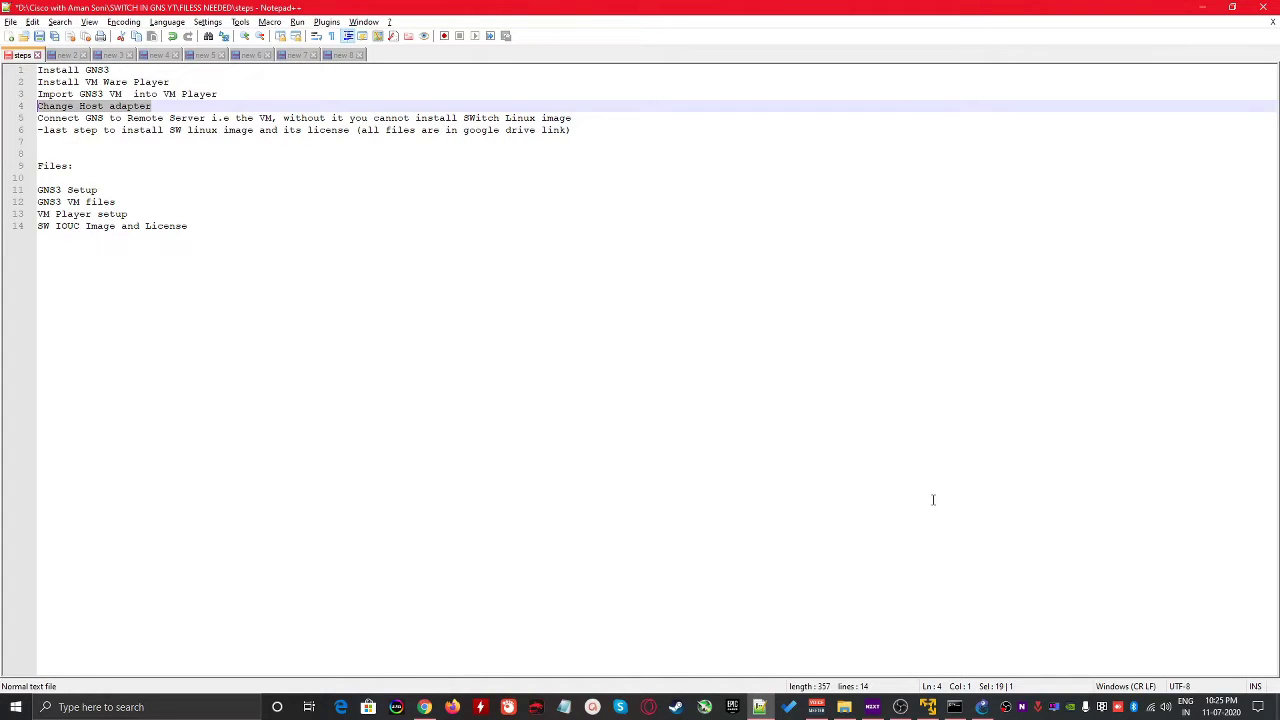
Bring the GNS3 VM console window forward and centre it on screen
click(971, 620)
click(928, 707)
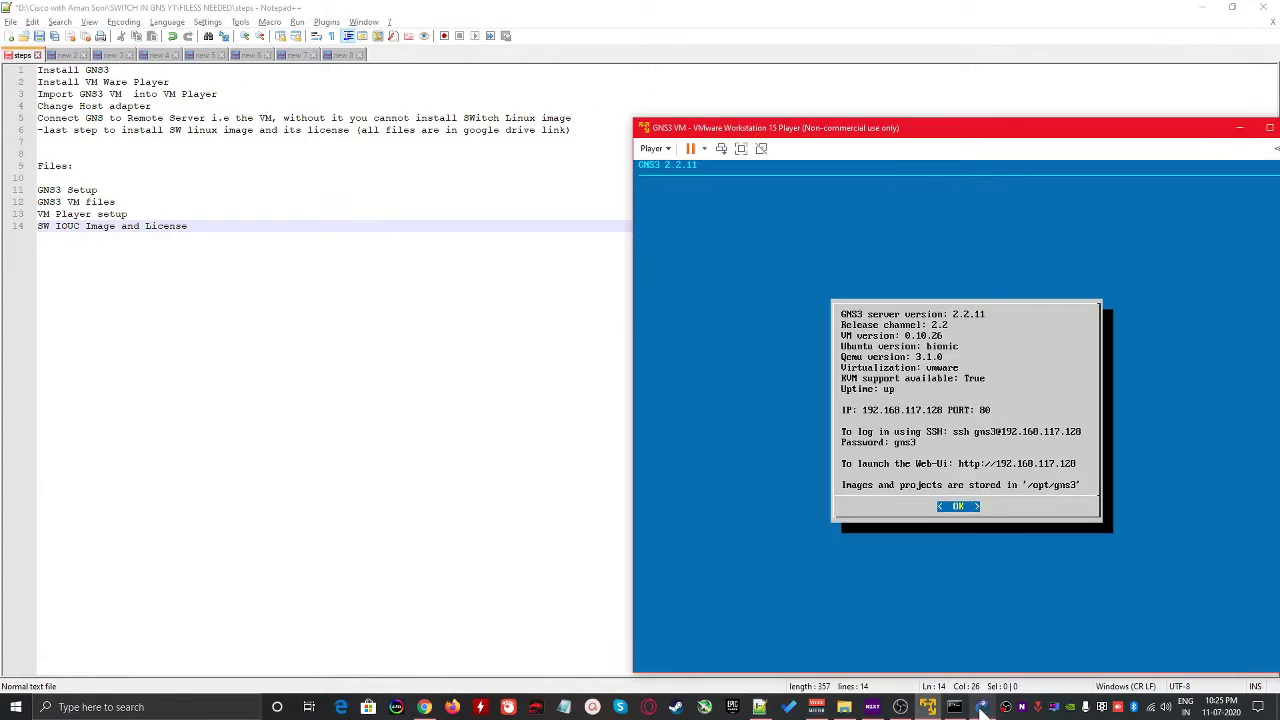
drag(832, 130, 743, 57)
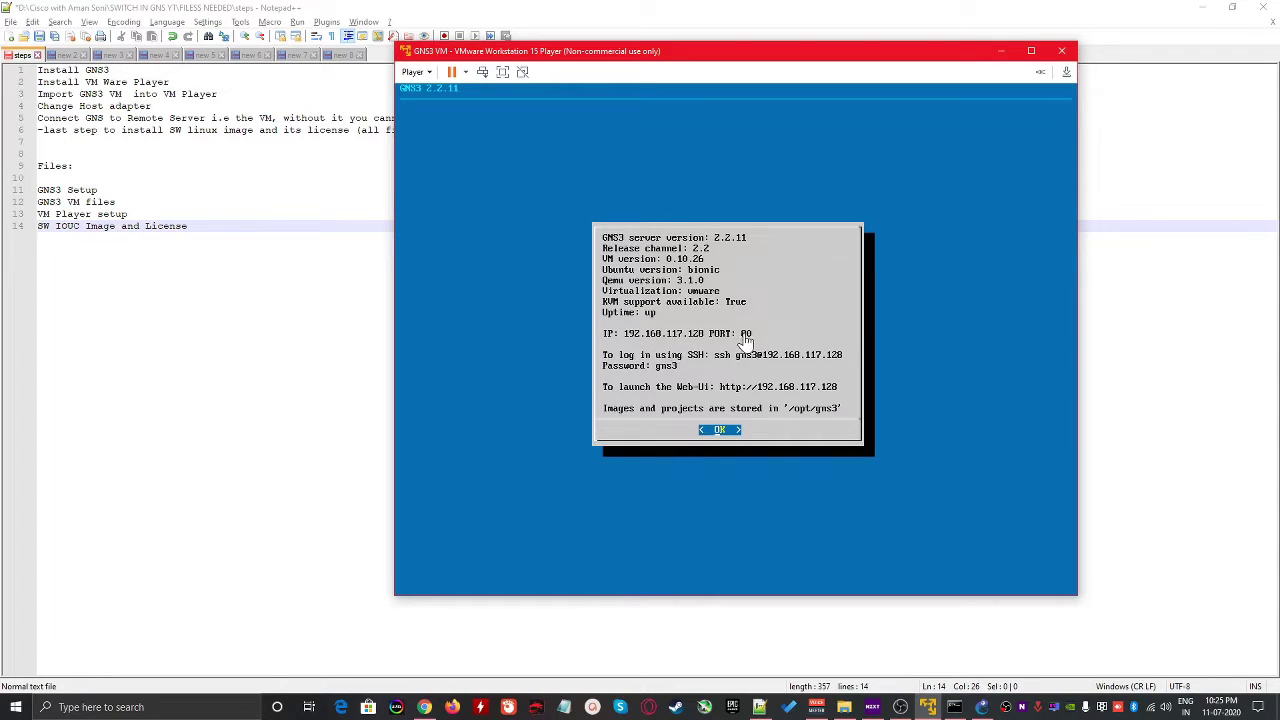
Set the VM's network adapter to Custom VMnet1 (Host-only), then enter ncpa.cpl in Run
click(428, 74)
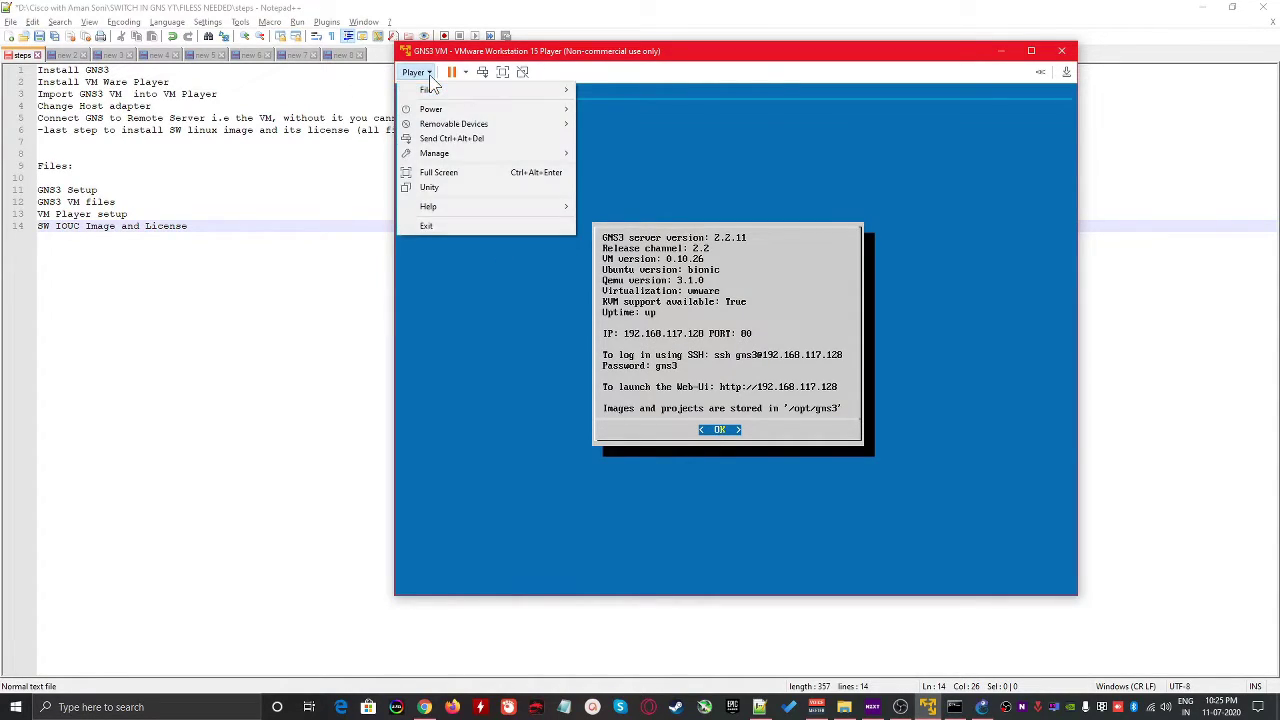
mouse_move(470, 160)
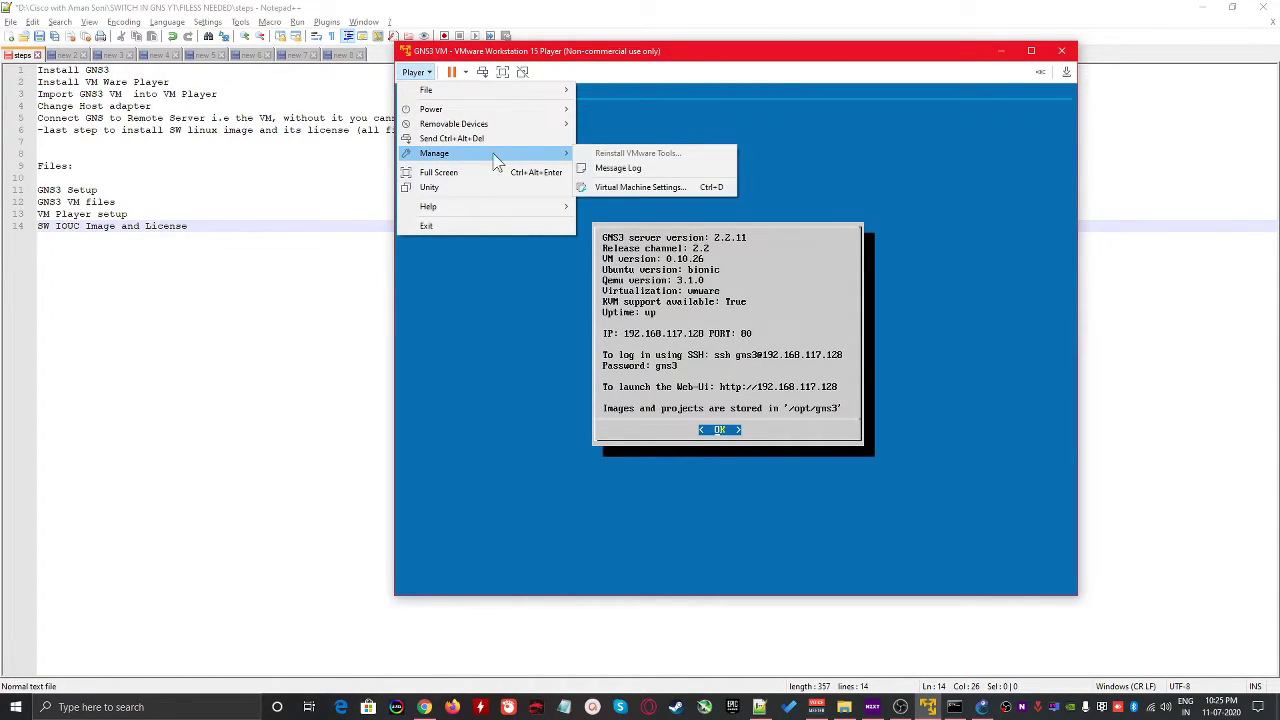
click(636, 187)
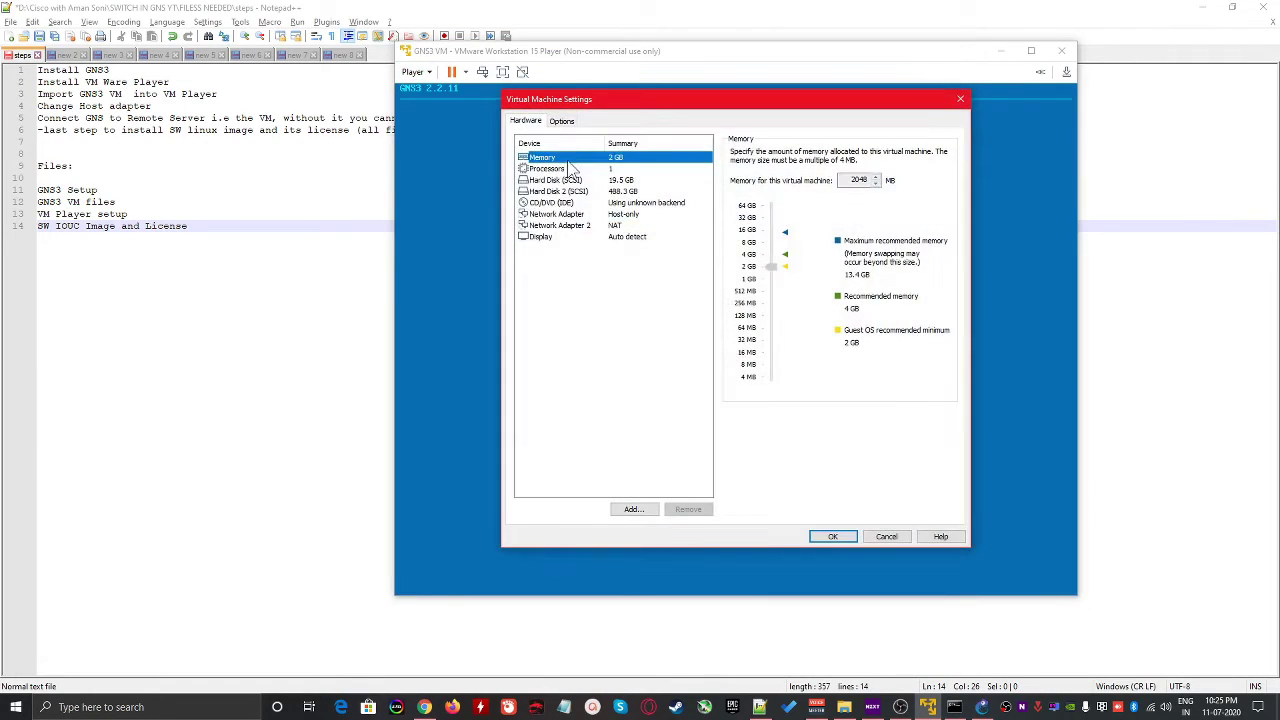
click(578, 216)
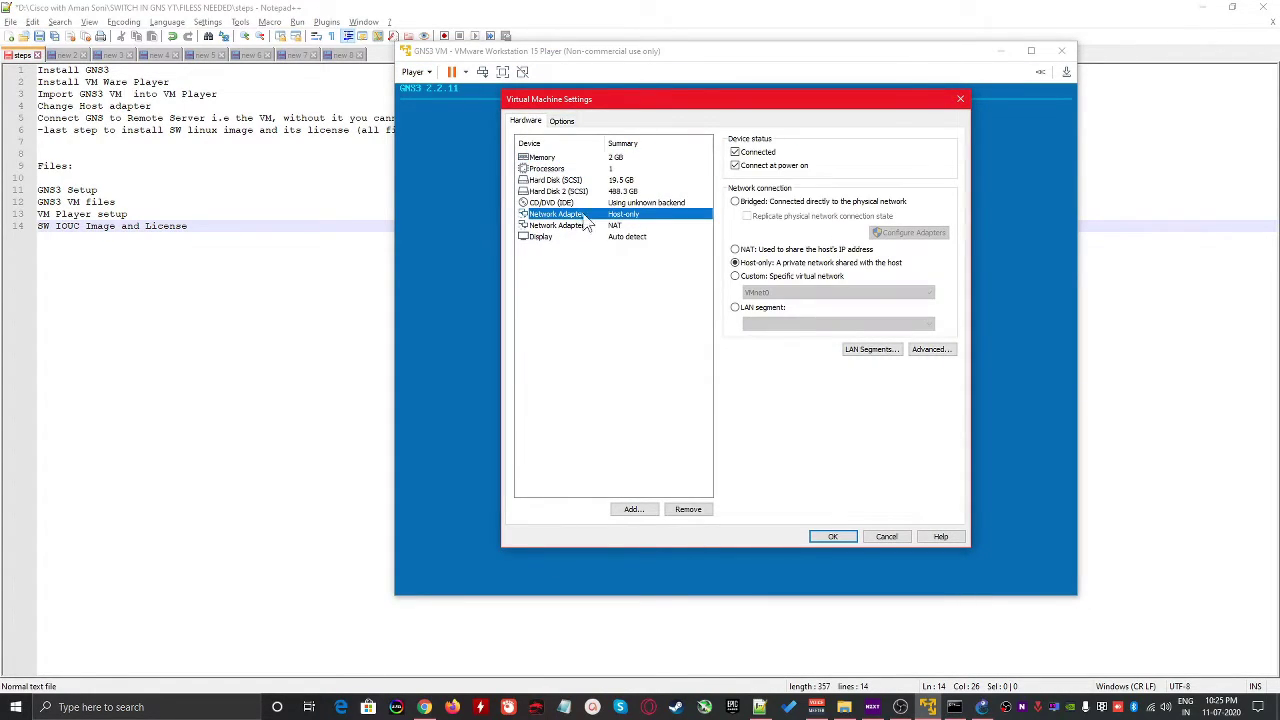
click(775, 277)
click(800, 292)
click(803, 310)
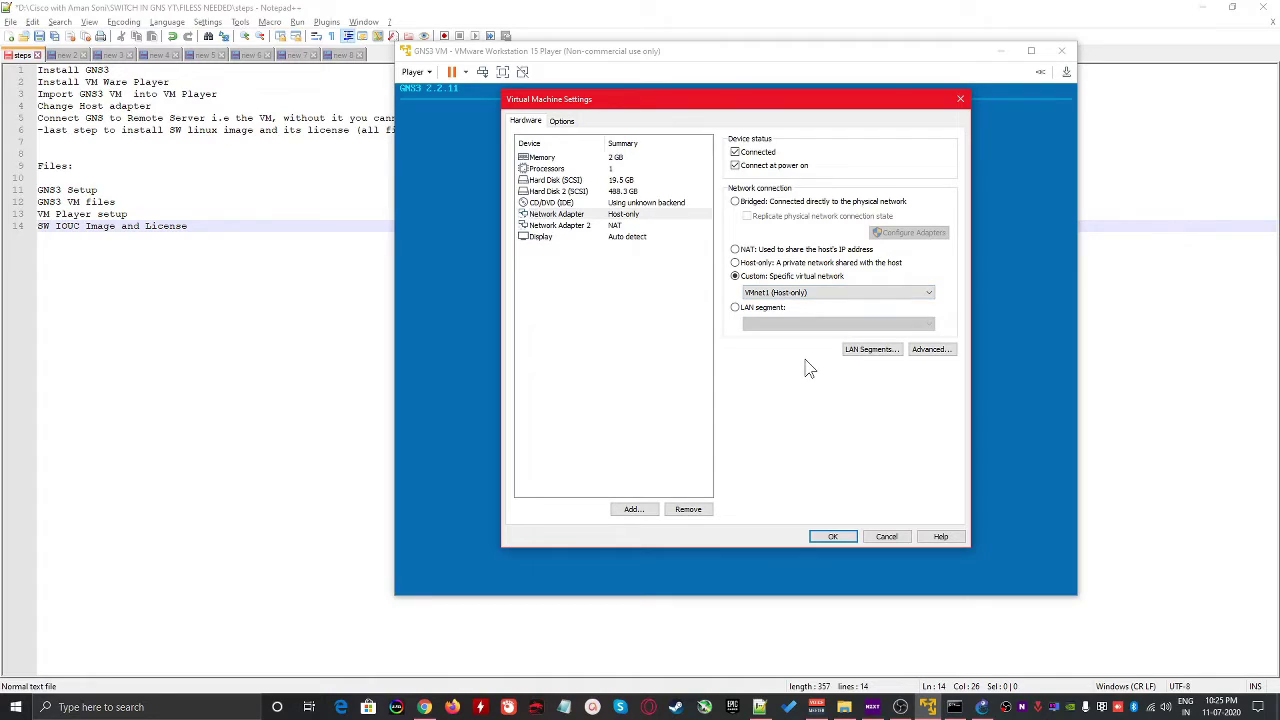
key(super+r)
text(n)
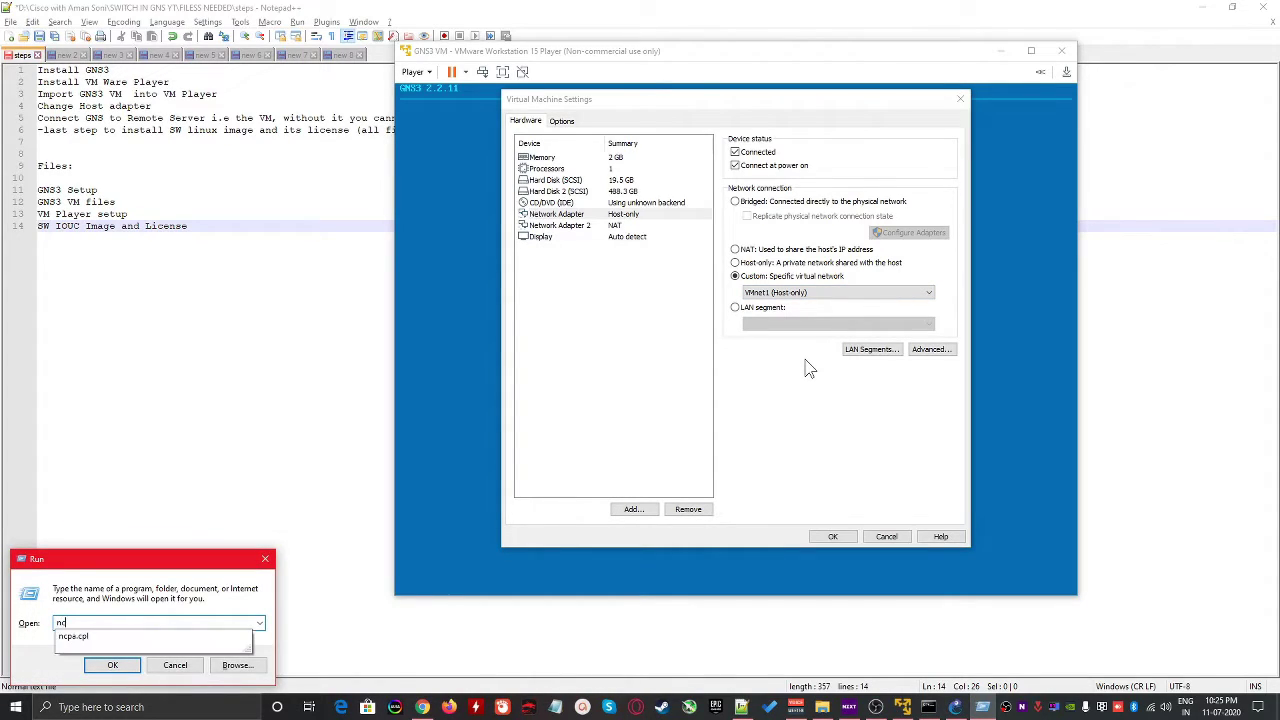
text(cpa.cpl)
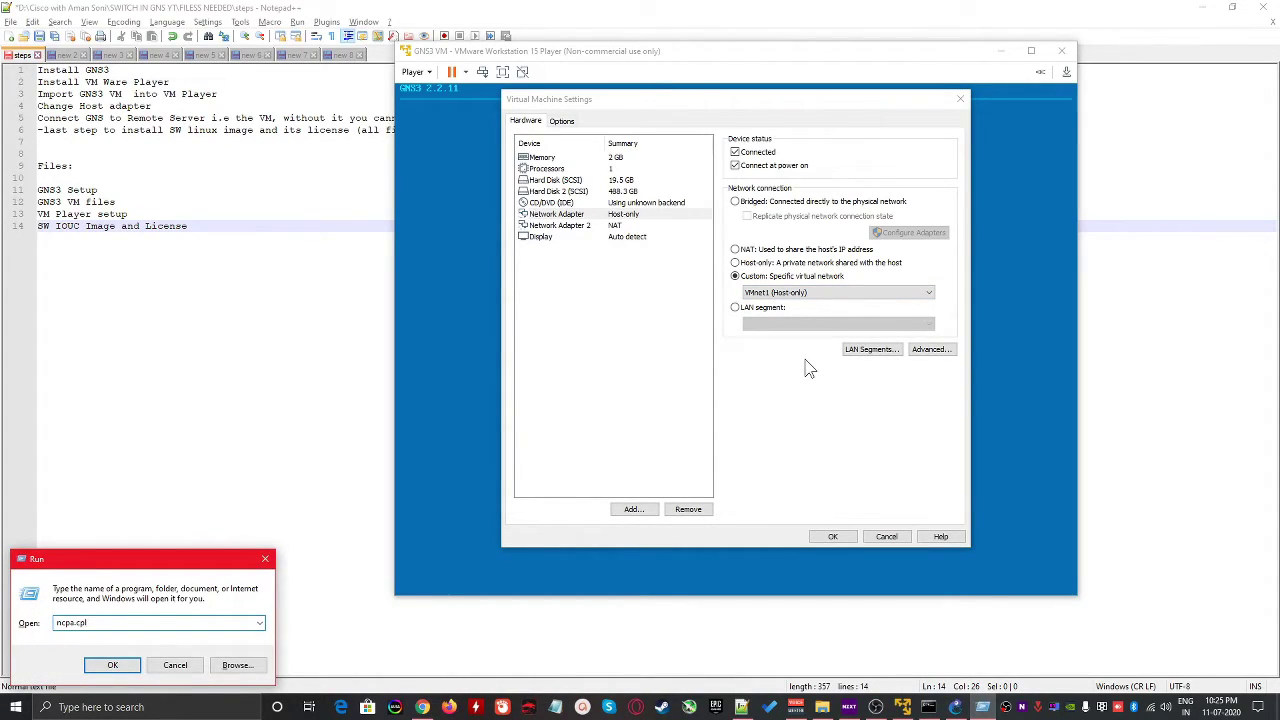
Check the VMware VMnet1 and VMnet8 adapters in Network Connections, then move it aside
key(Return)
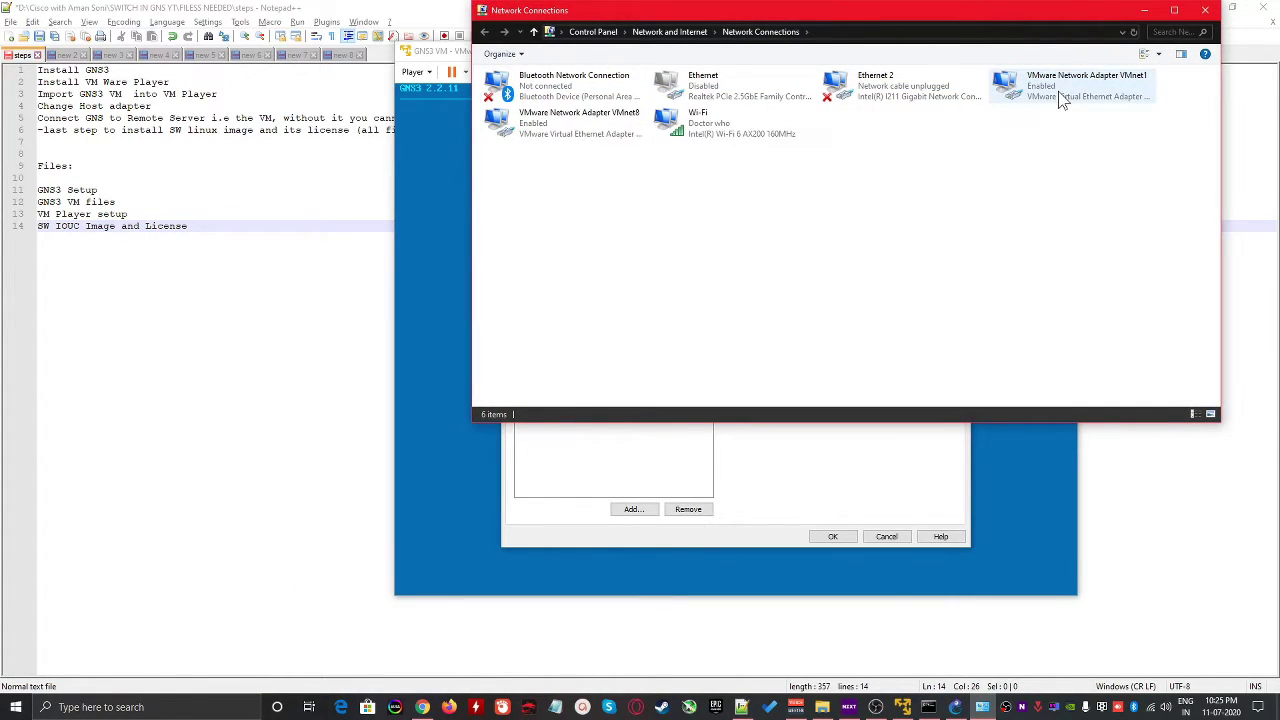
click(1140, 90)
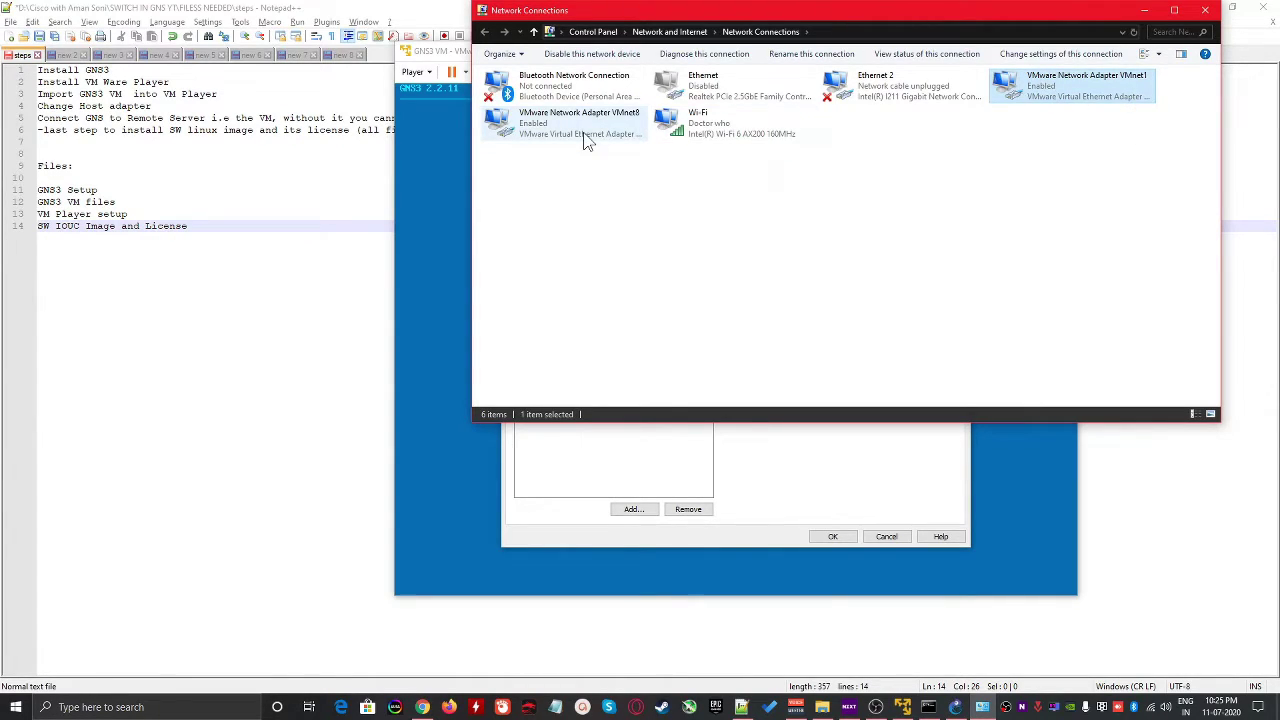
ctrl+click(587, 140)
click(1096, 122)
click(1137, 90)
drag(1099, 12, 768, 270)
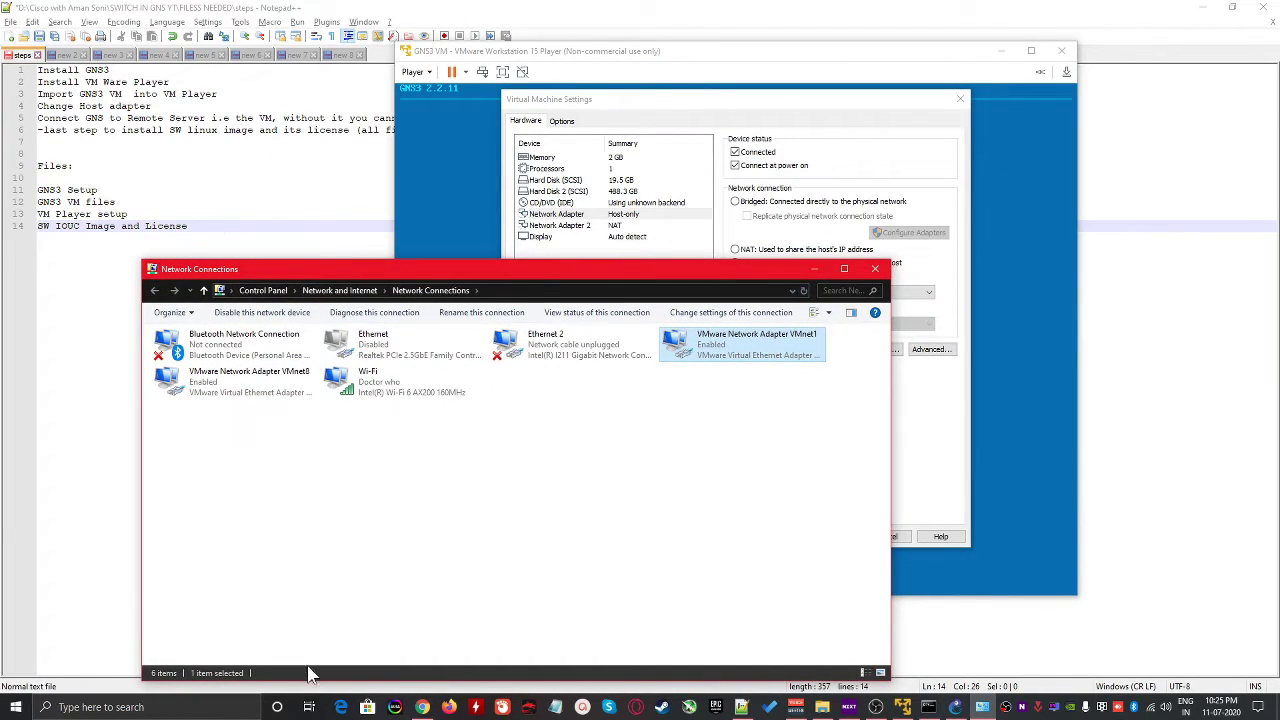
click(822, 707)
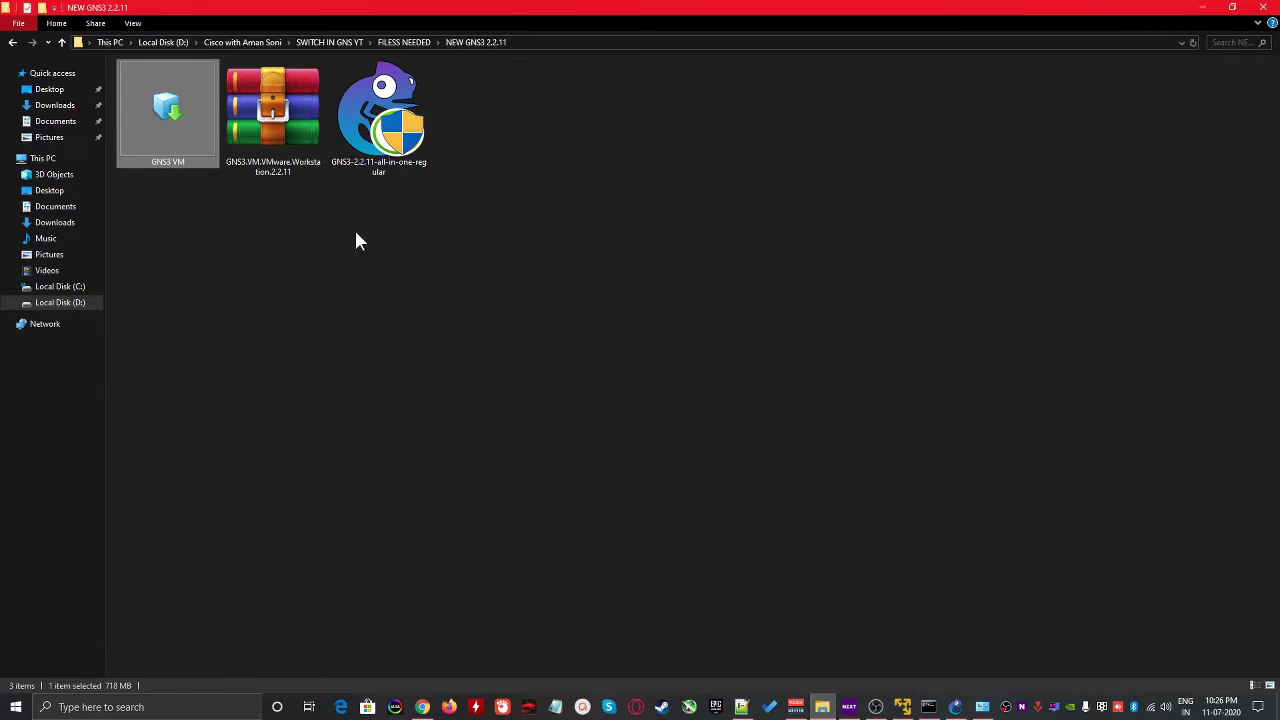
Go up to SWITCH IN GNS YT, view before_after.png, close it and minimise Explorer
key(alt+Up)
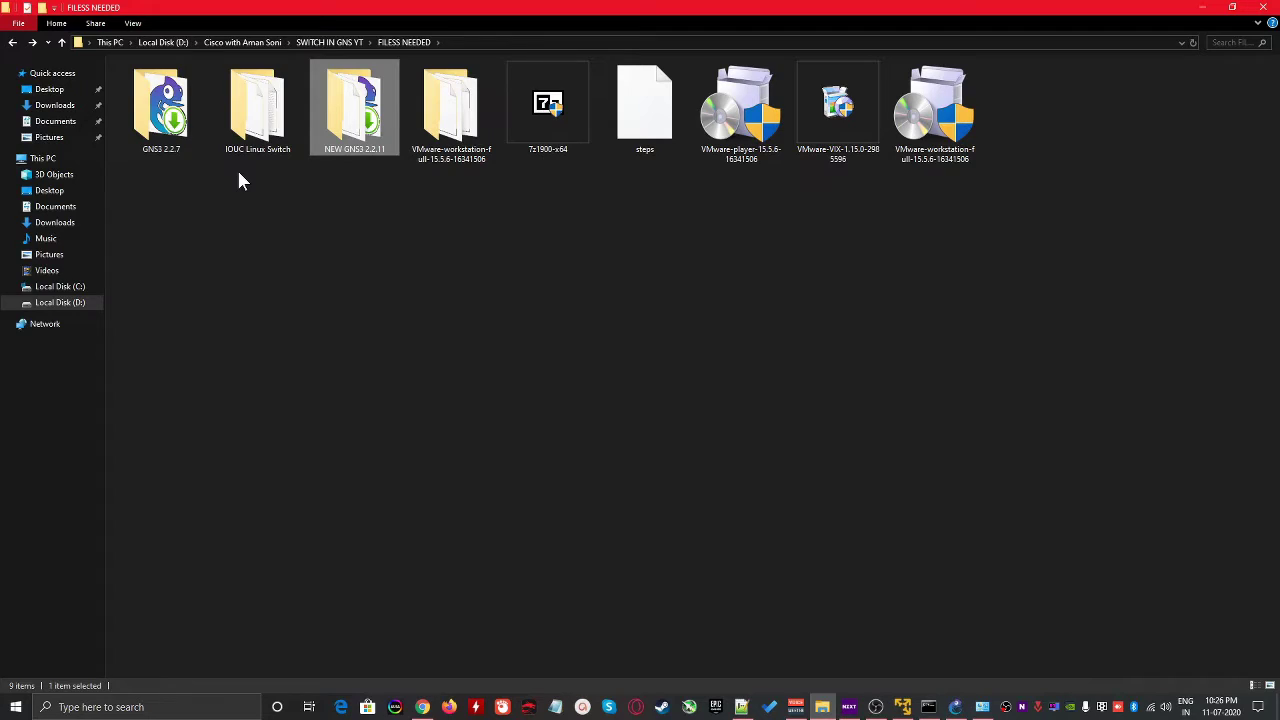
key(alt+Up)
double_click(190, 143)
key(alt+Left)
double_click(640, 131)
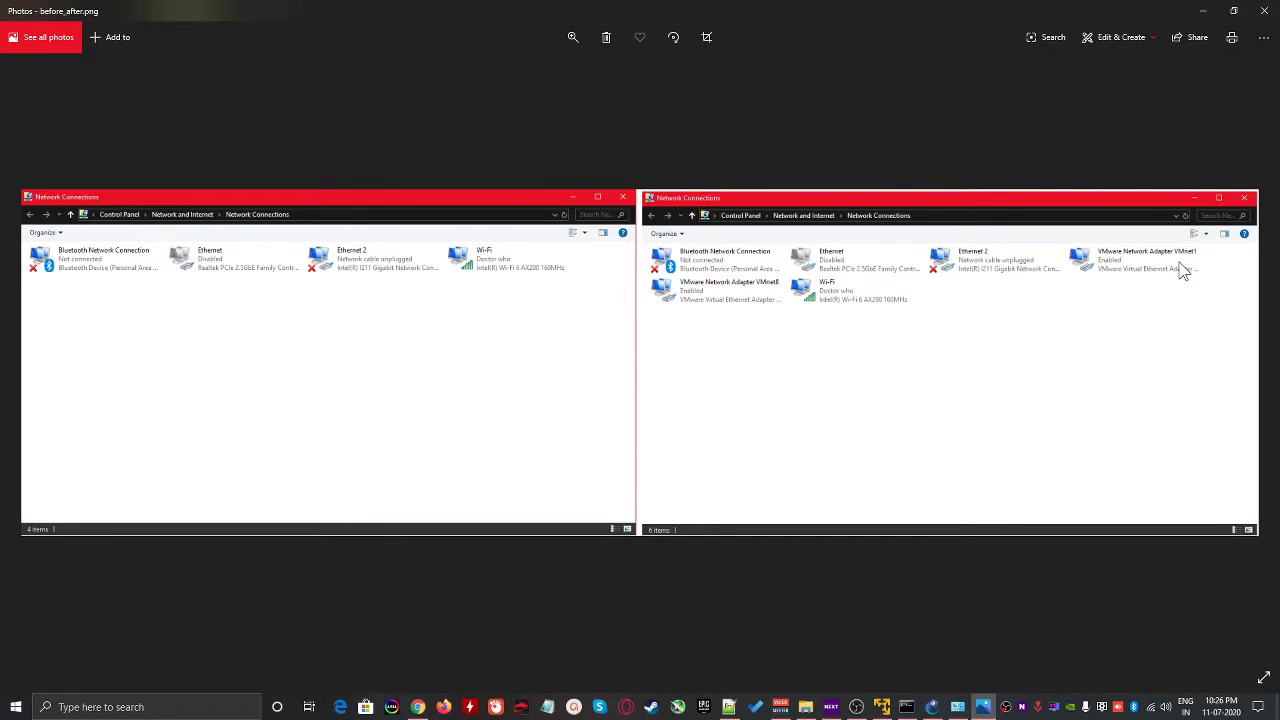
click(1203, 10)
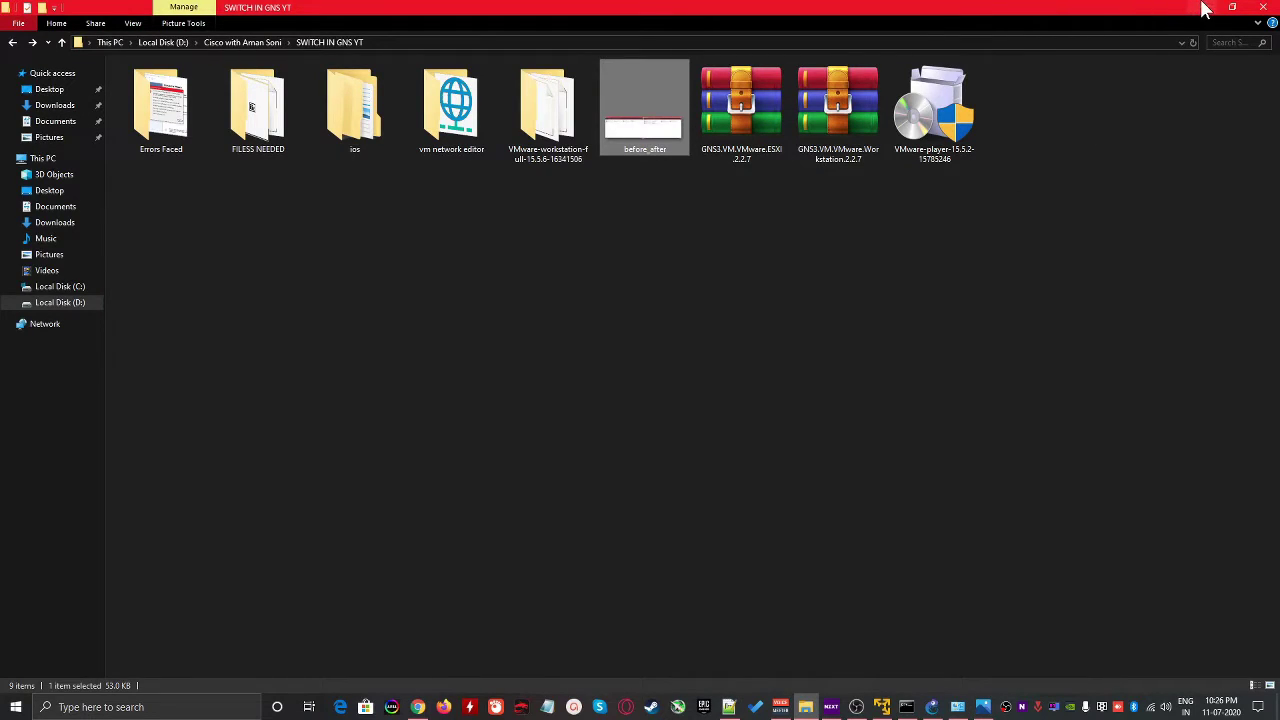
click(1203, 10)
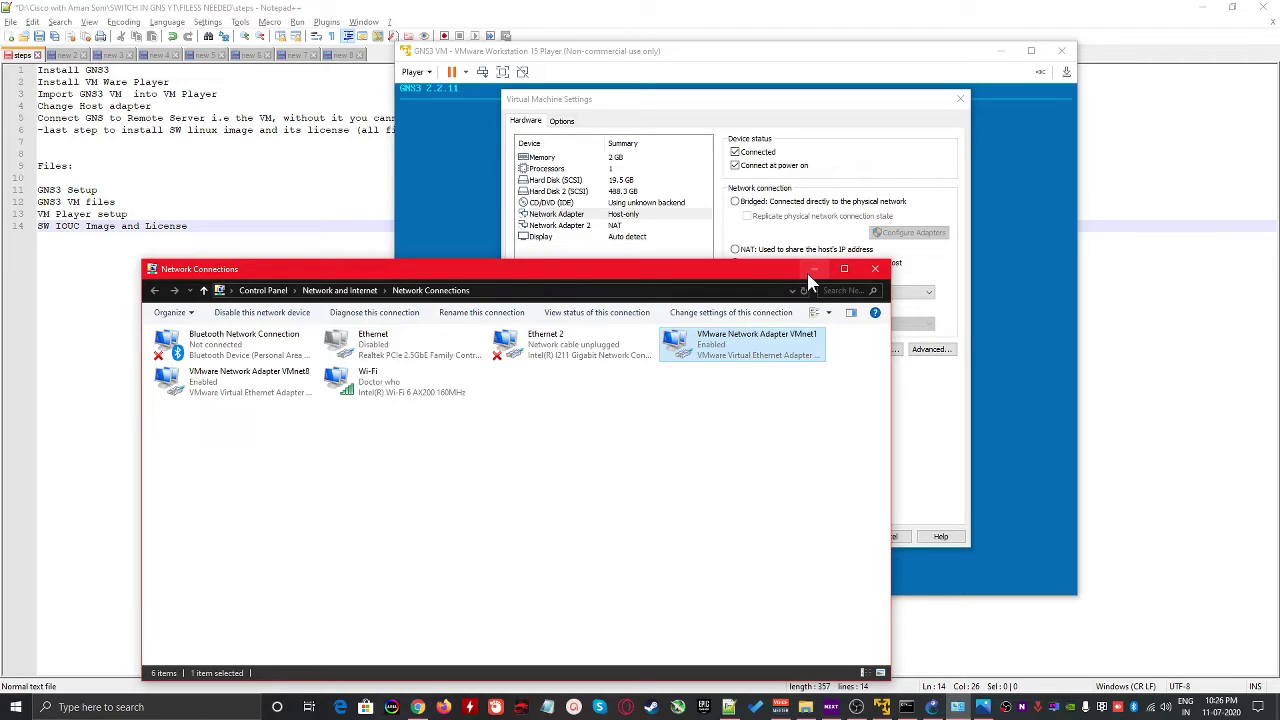
Save the VMnet1 (Host-only) adapter change with OK, then show the GNS3 window
click(808, 271)
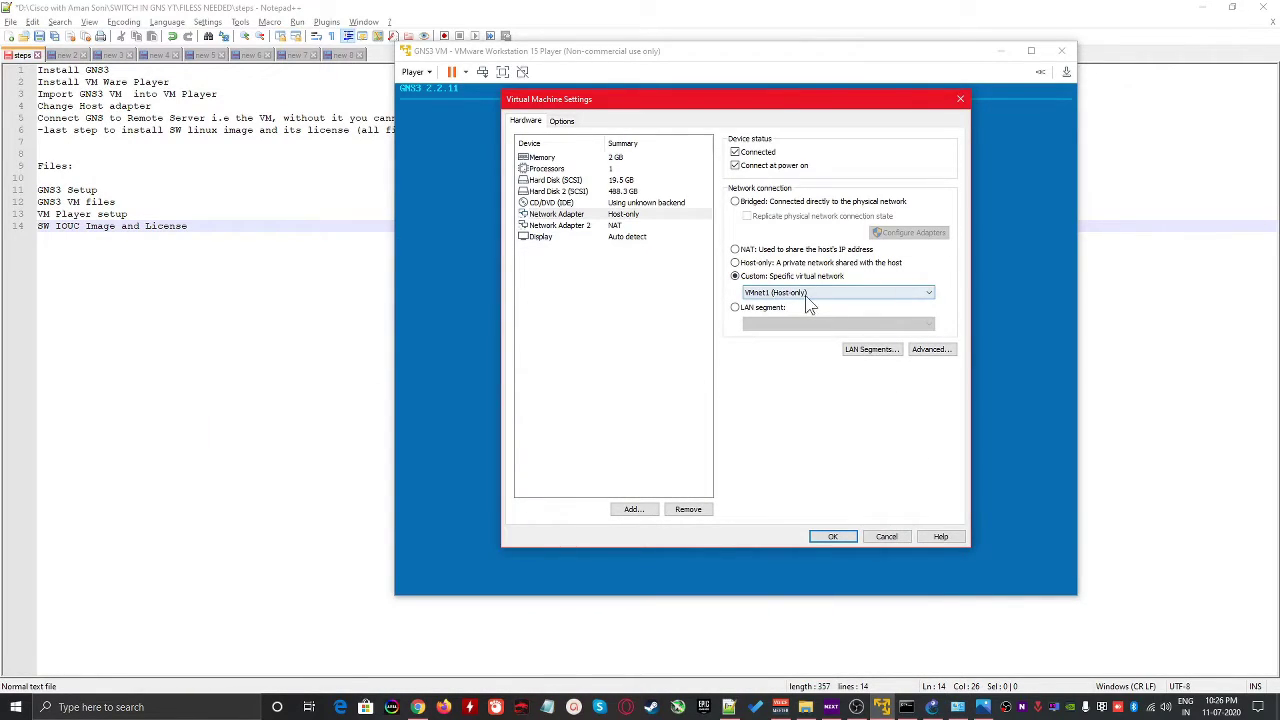
click(840, 536)
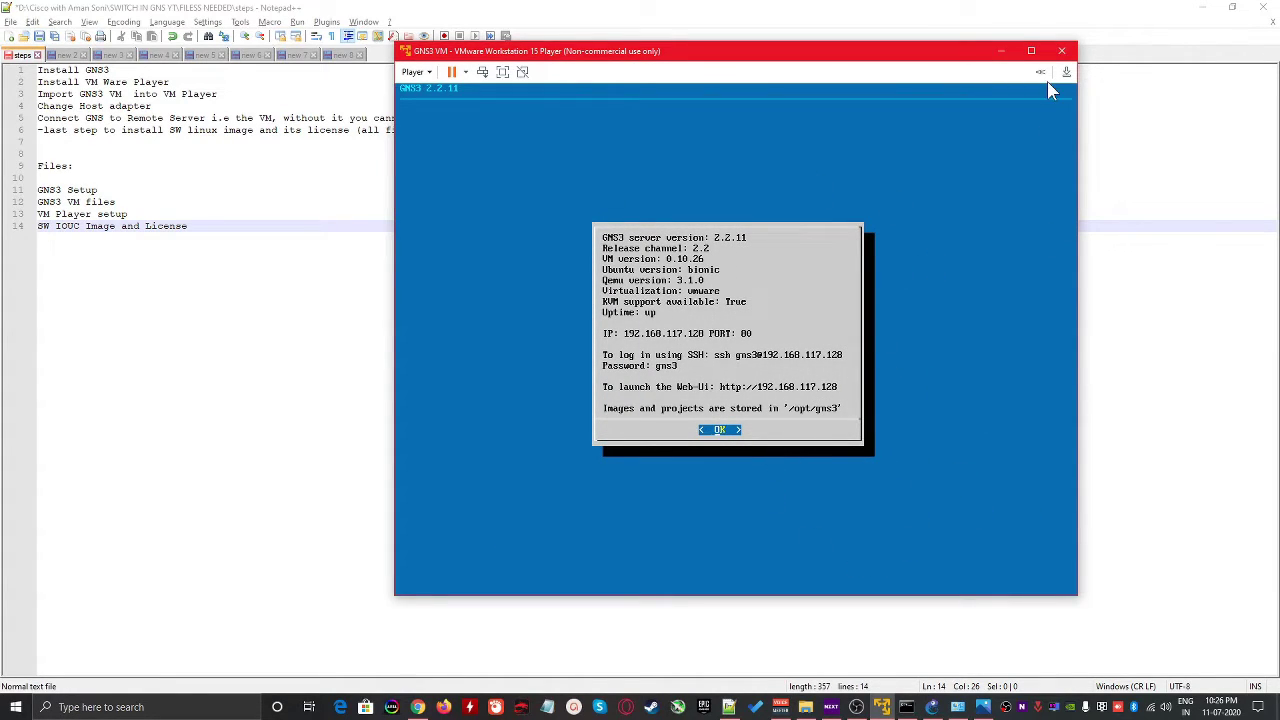
click(931, 707)
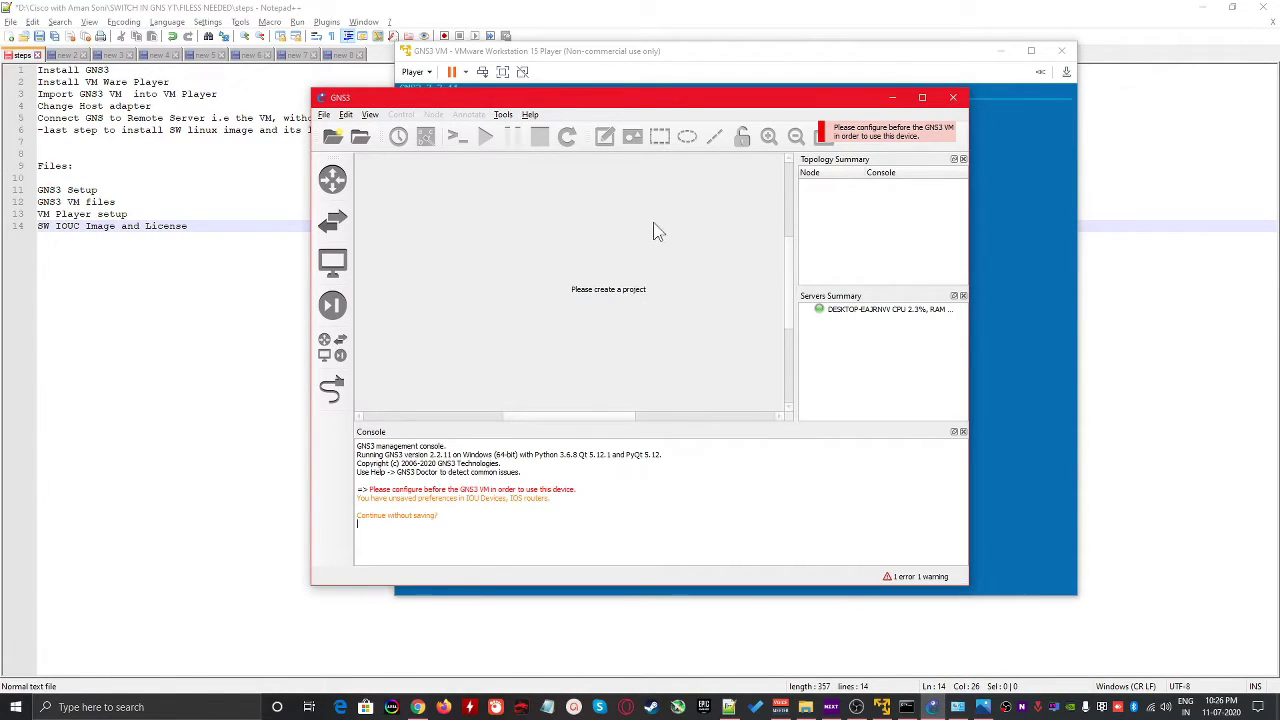
Reopen the Setup Wizard from Help and choose running appliances on a remote server
drag(640, 103, 412, 150)
drag(790, 51, 982, 52)
click(480, 263)
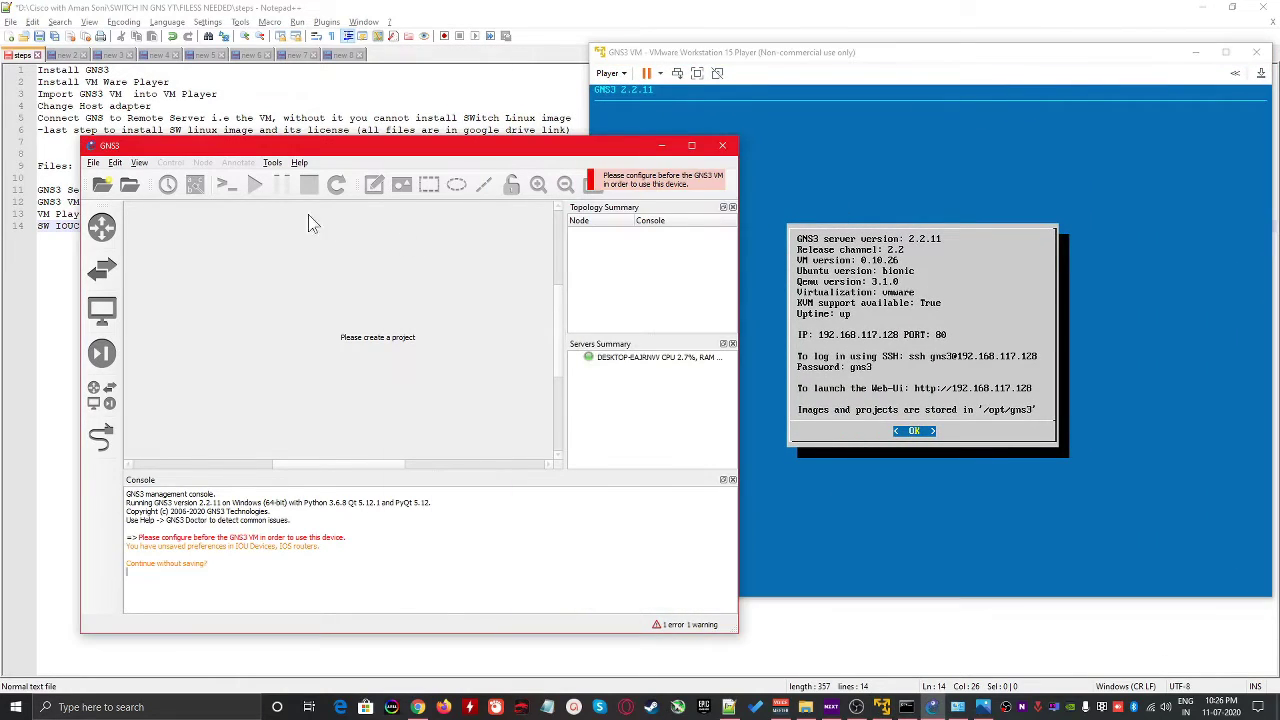
click(299, 162)
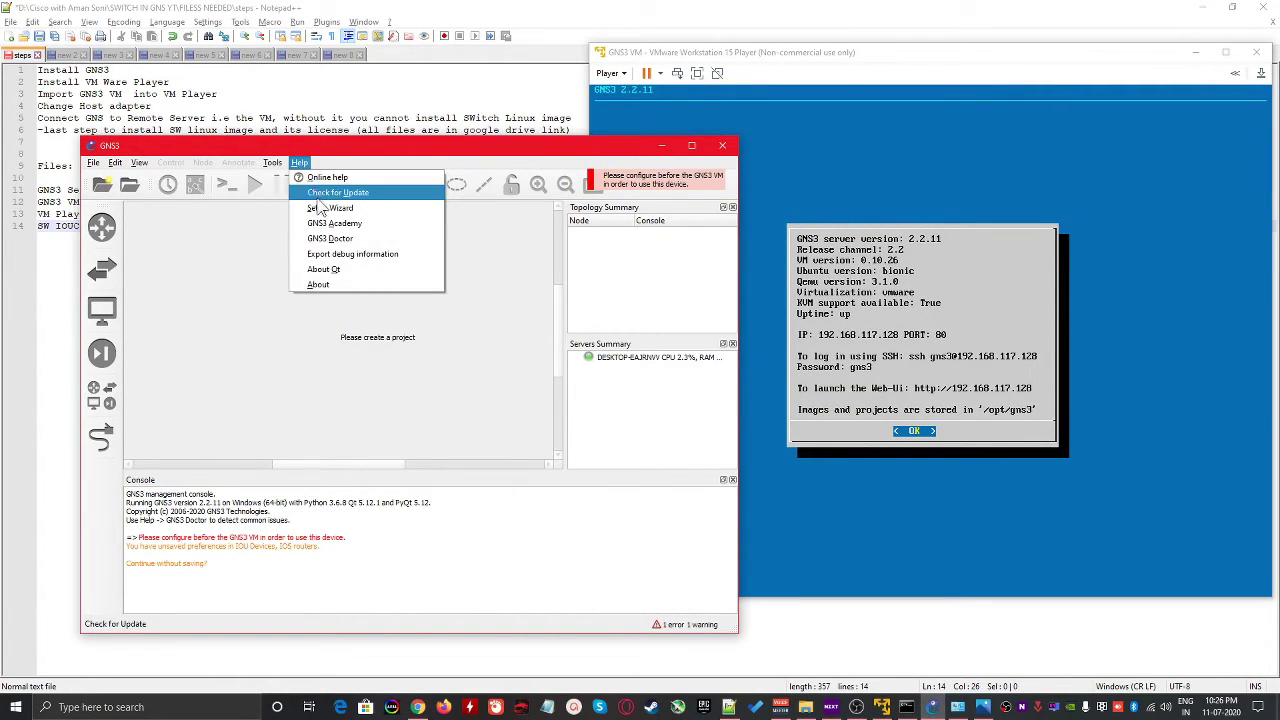
click(325, 208)
click(401, 389)
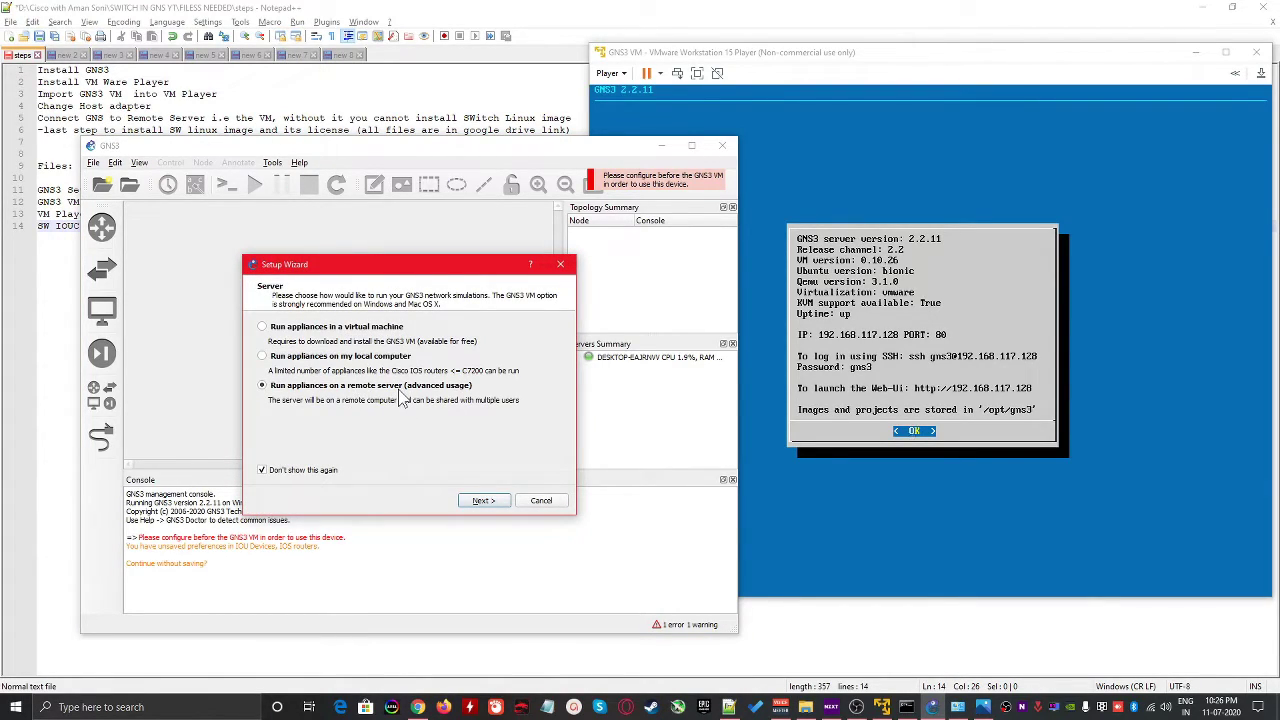
click(487, 502)
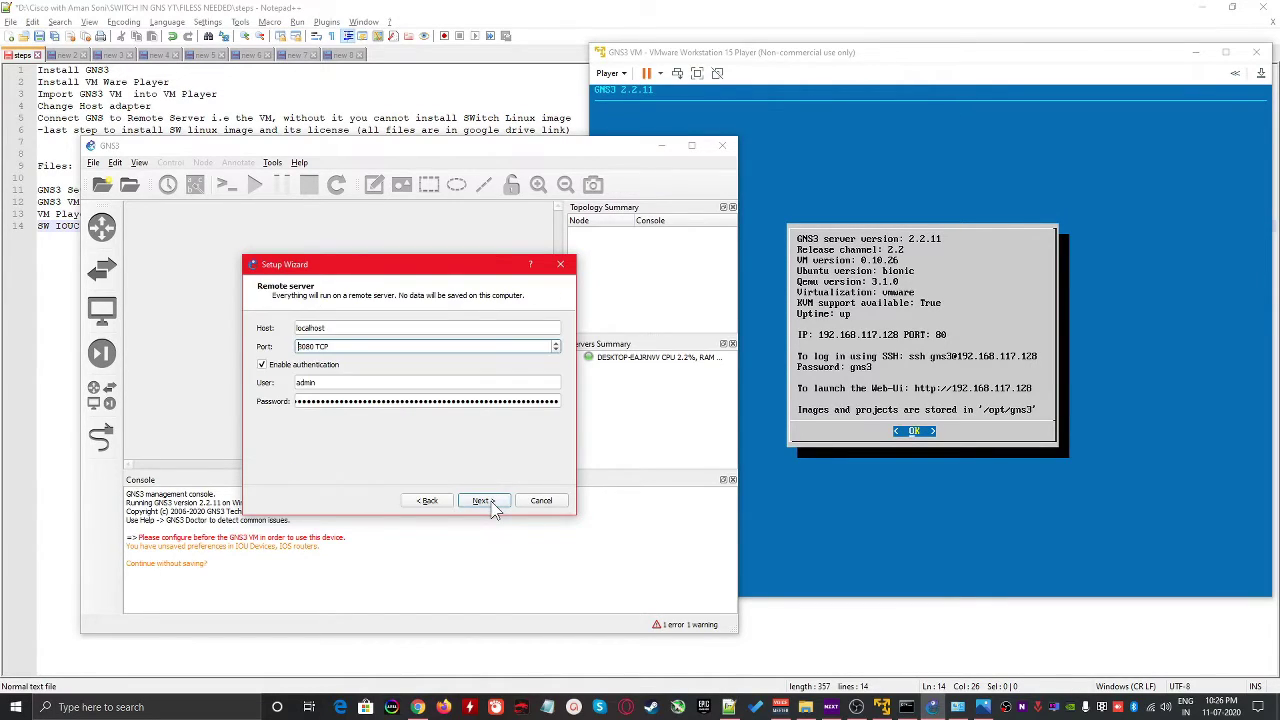
Disable authentication, clear user and password, and set remote host 192.168.117.128 with port 80
click(318, 366)
key(Tab)
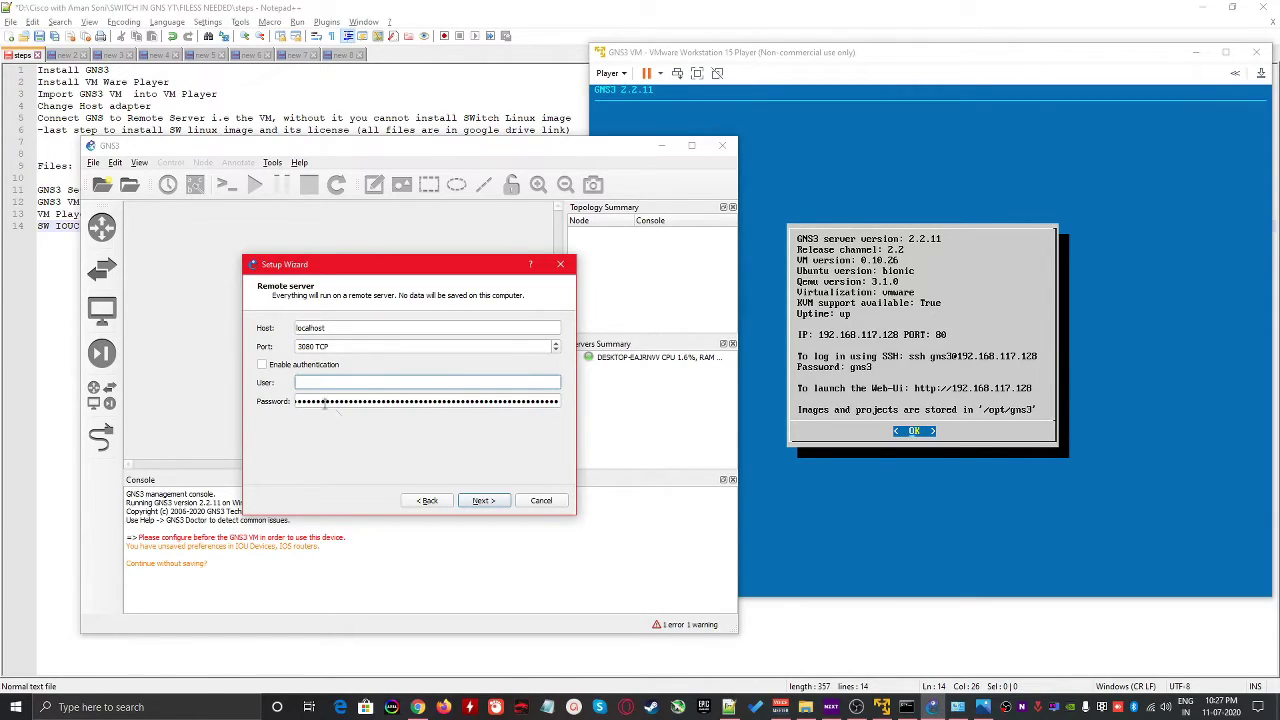
double_click(338, 401)
key(BackSpace)
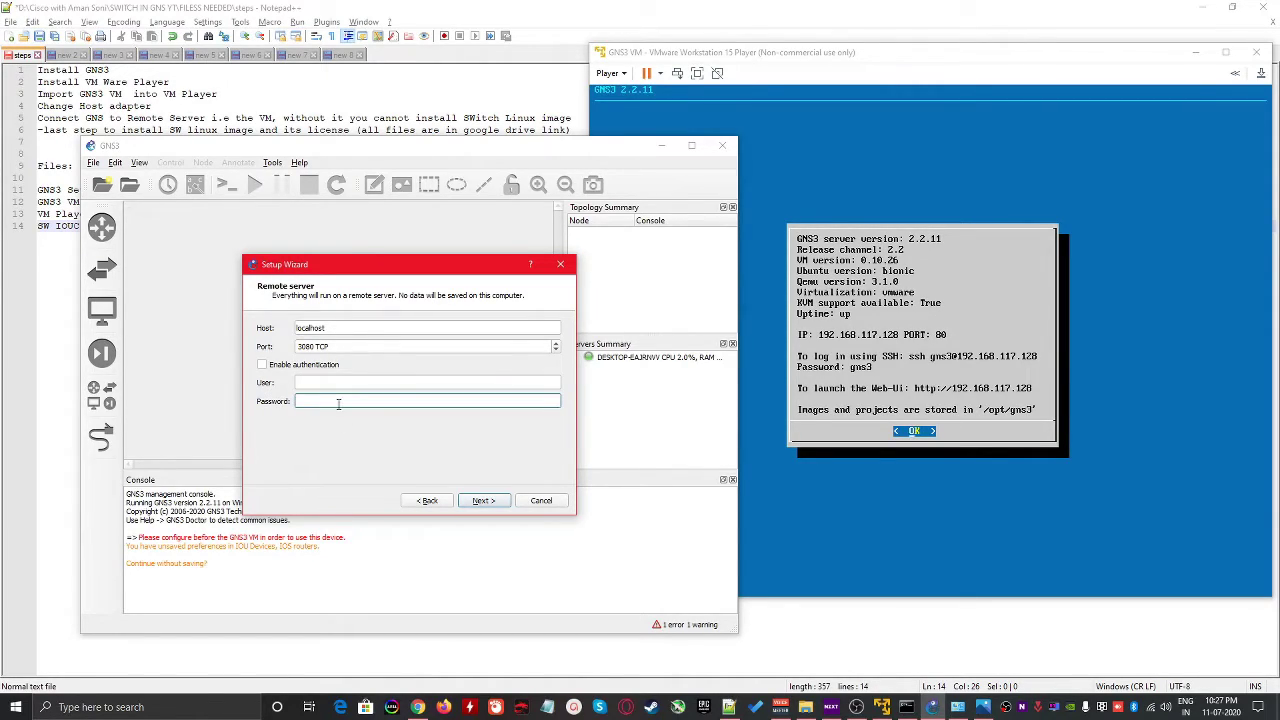
click(338, 382)
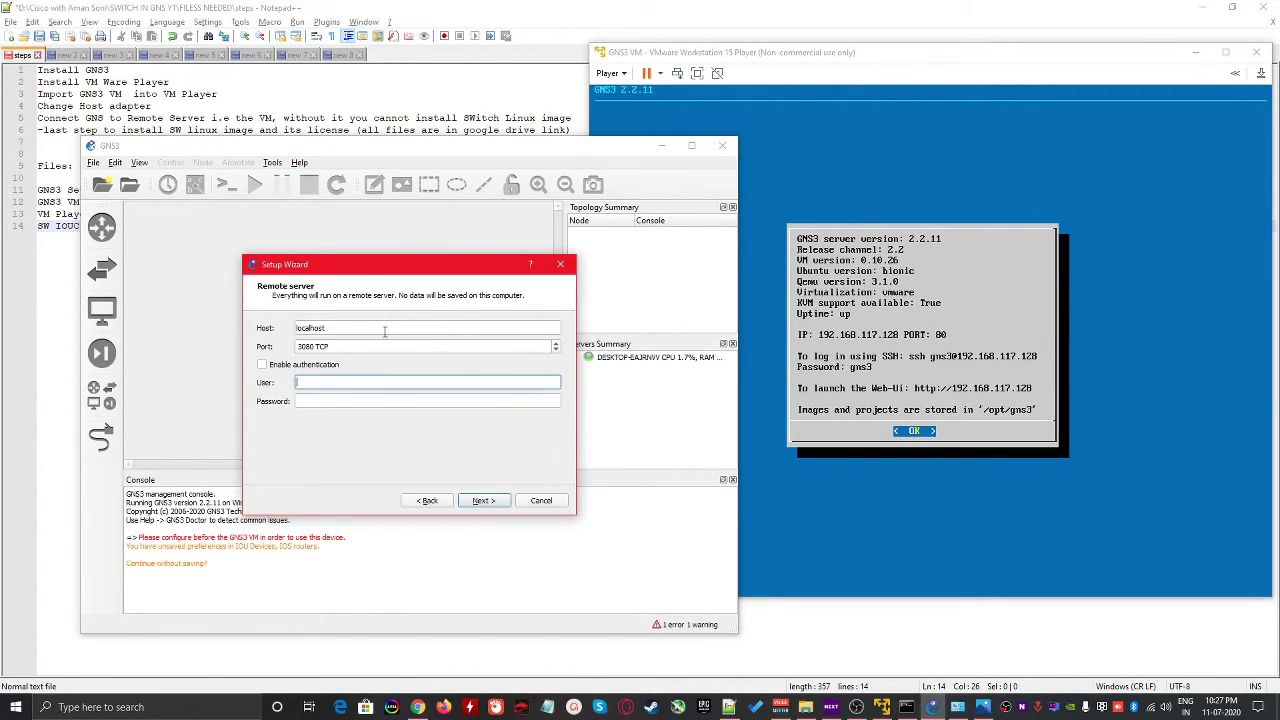
drag(364, 331, 281, 329)
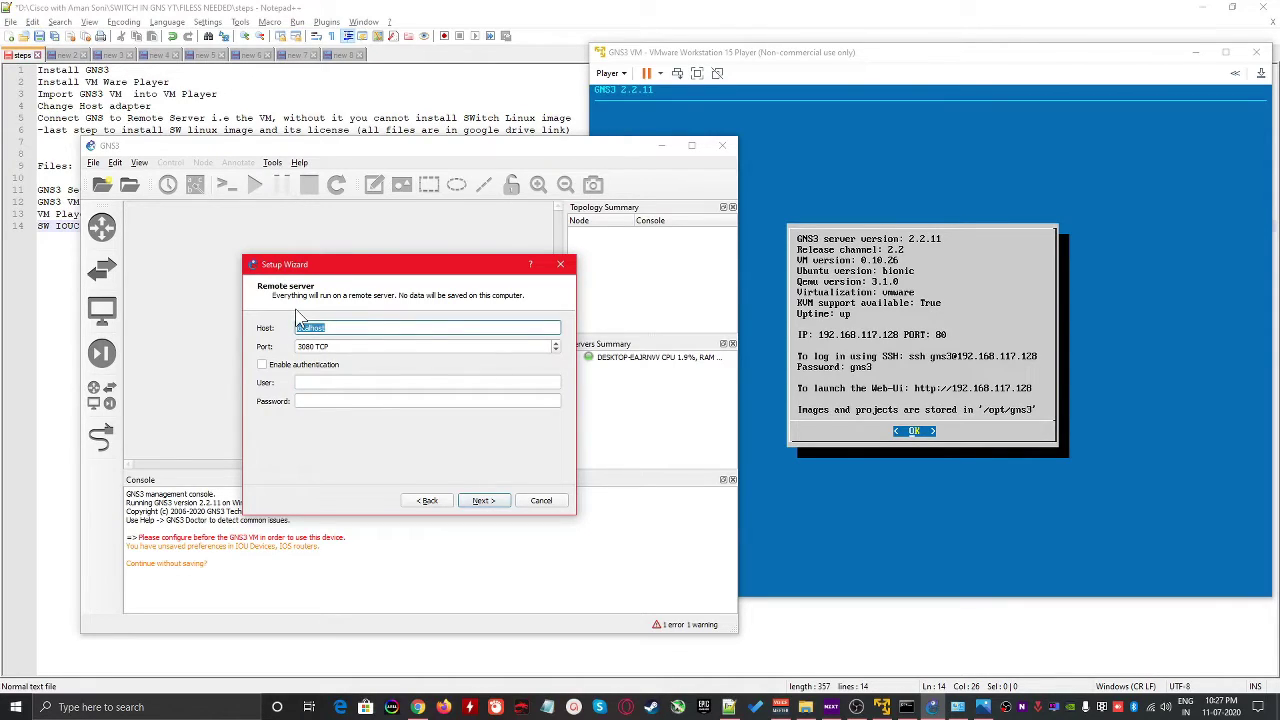
text(192.168.117.128)
click(312, 347)
drag(312, 347, 283, 350)
text(80)
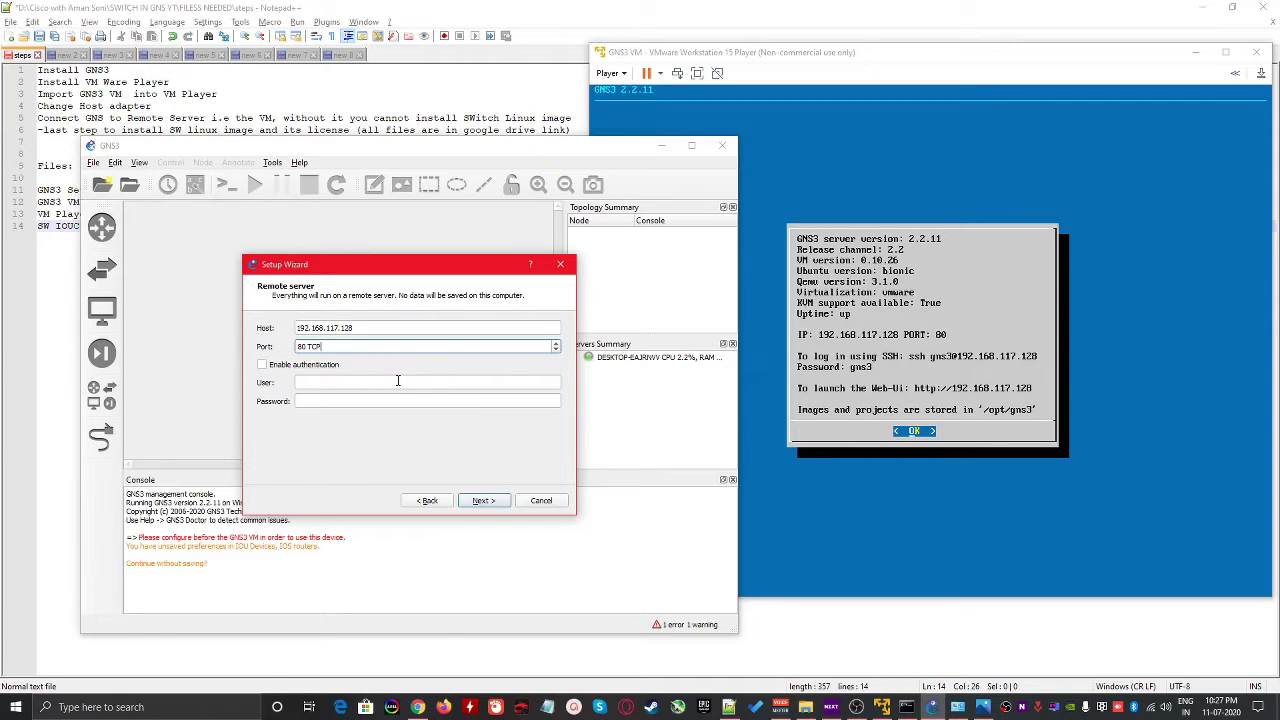
click(378, 329)
key(ctrl+a)
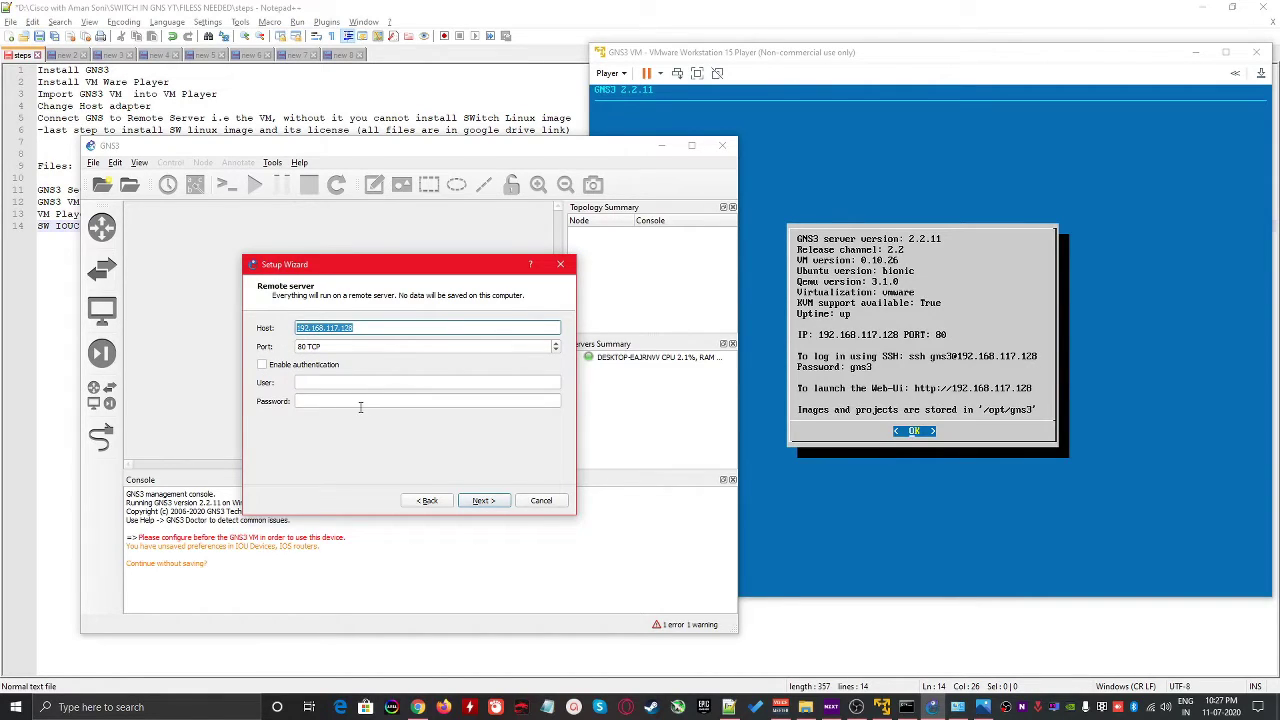
Finish the setup wizard and confirm the main server is listed as running
click(481, 500)
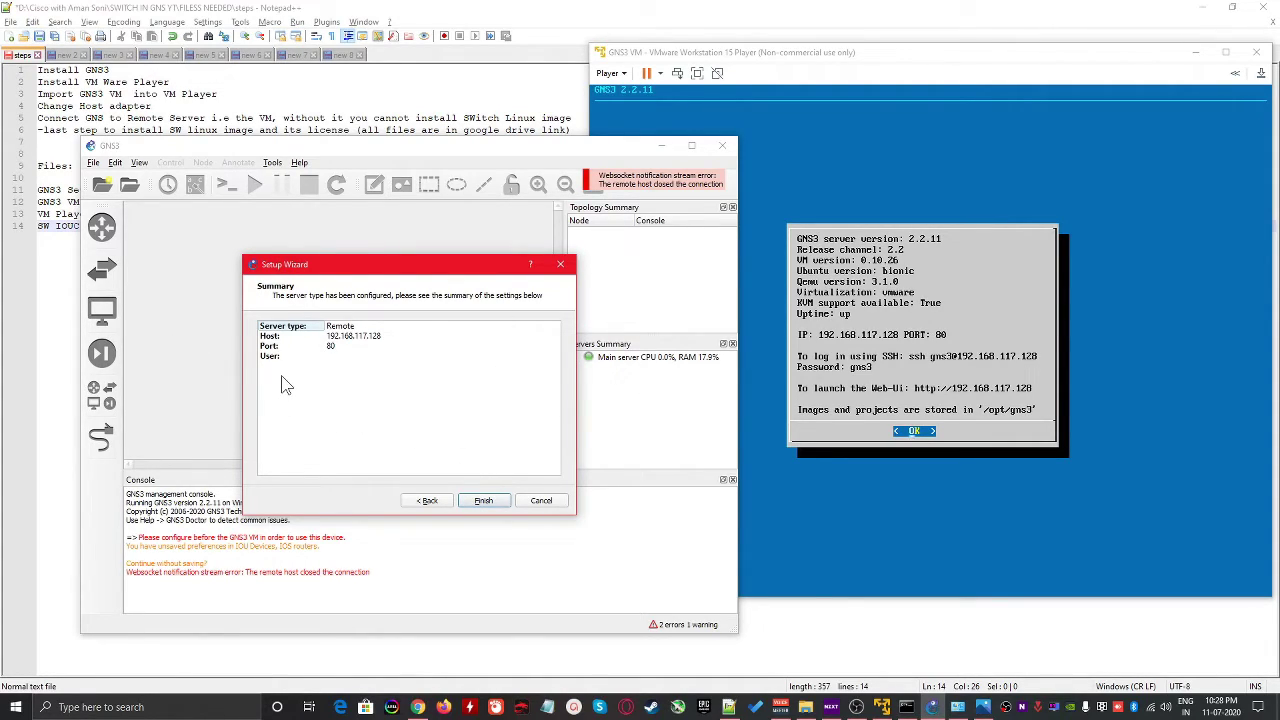
click(484, 500)
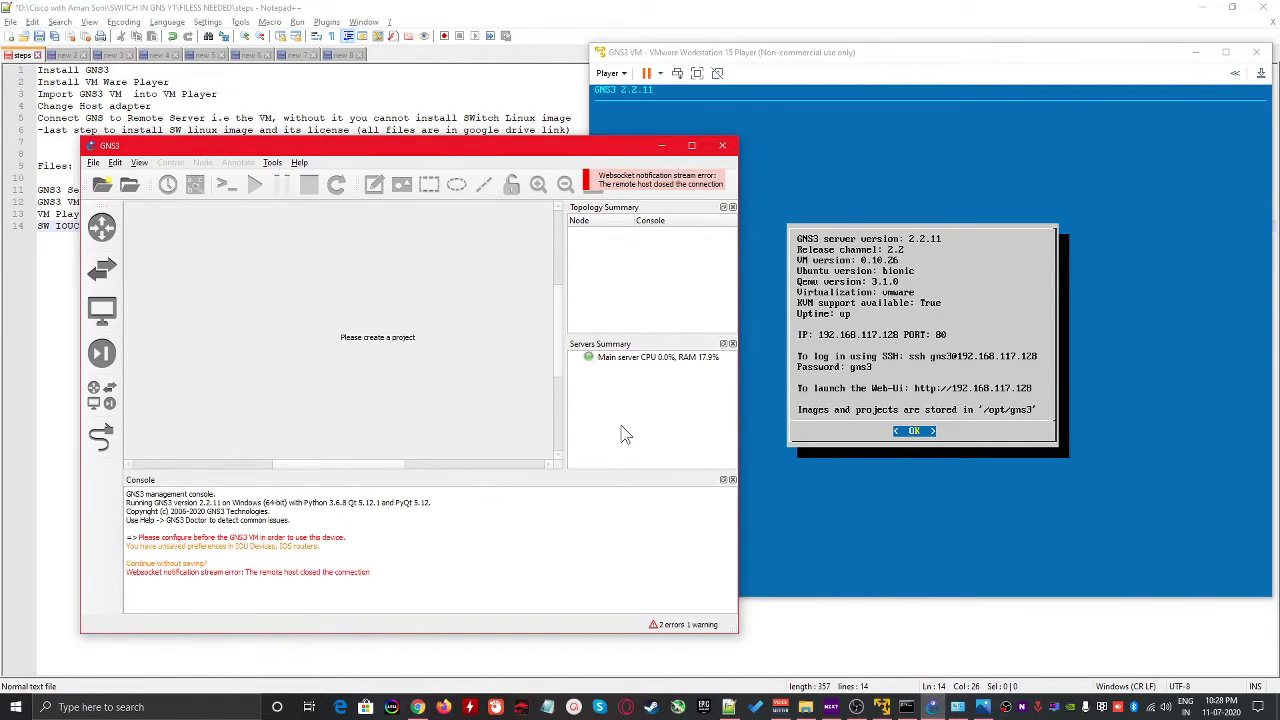
click(607, 371)
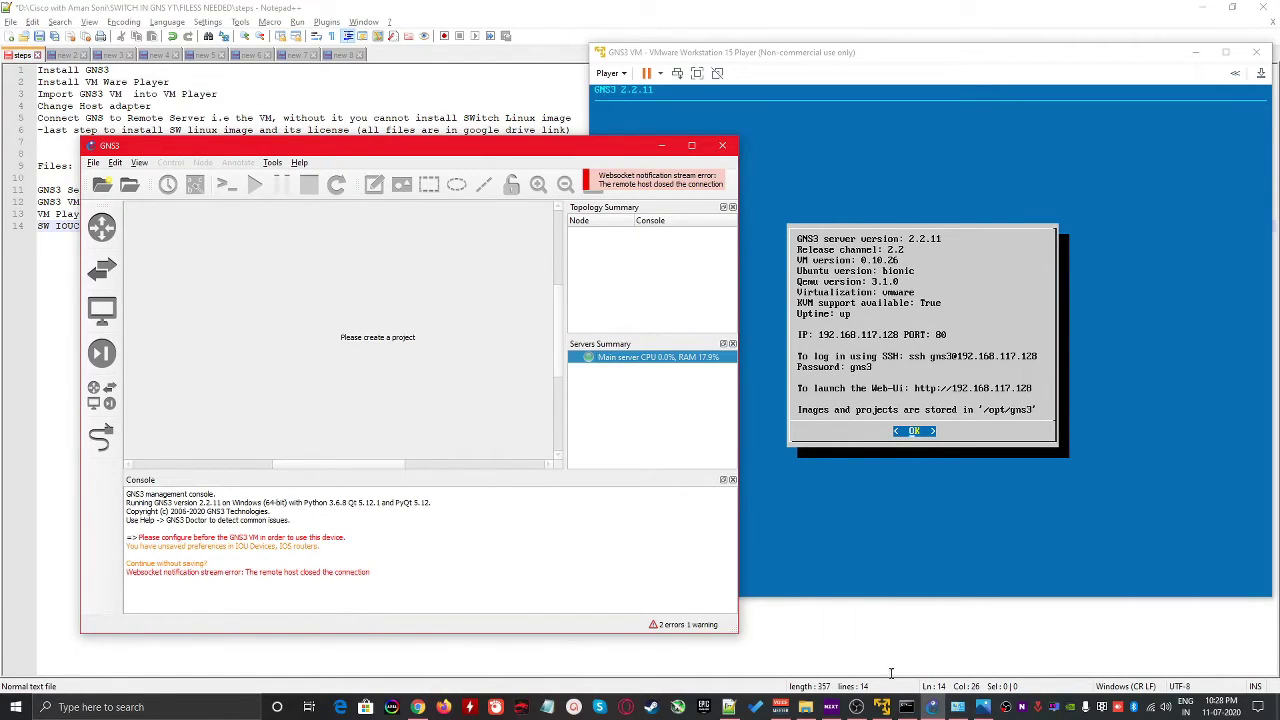
Bring the Notepad++ steps notes forward and review the host-adapter step
click(205, 106)
drag(68, 106, 184, 112)
click(179, 107)
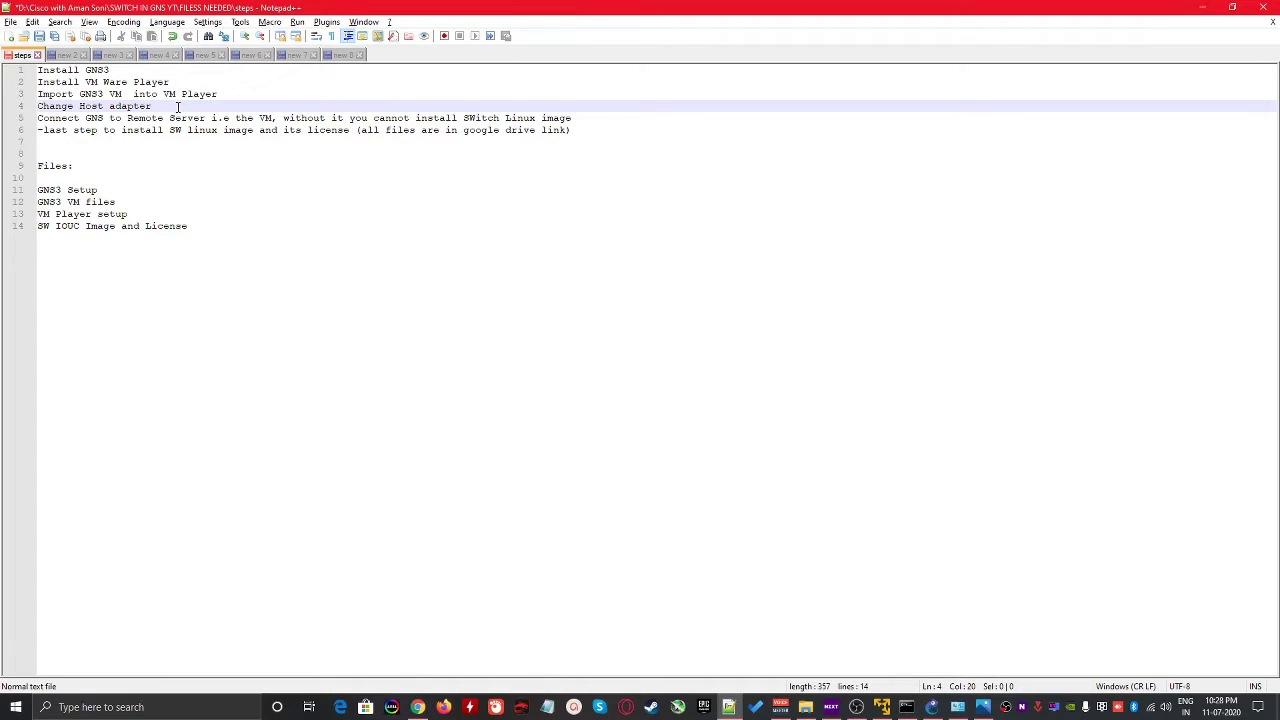
Review the notes about connecting to the remote server and the Switch Linux image
drag(74, 122, 274, 122)
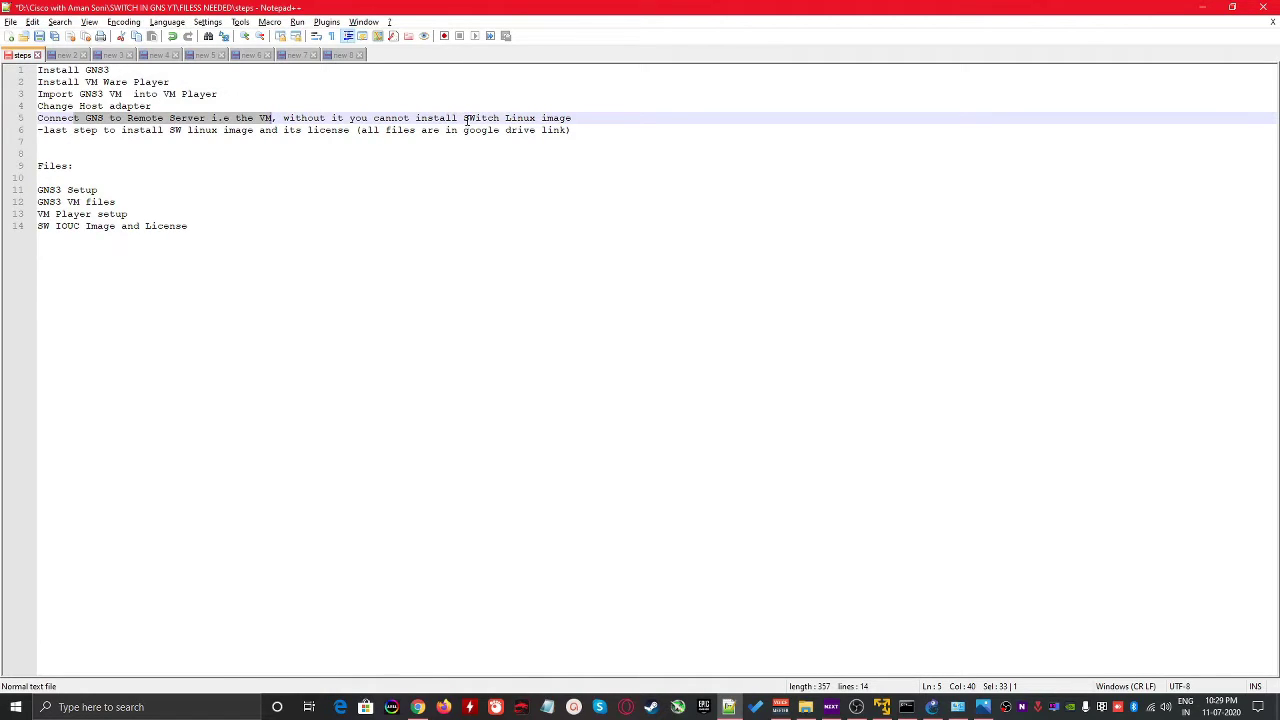
drag(463, 118, 575, 118)
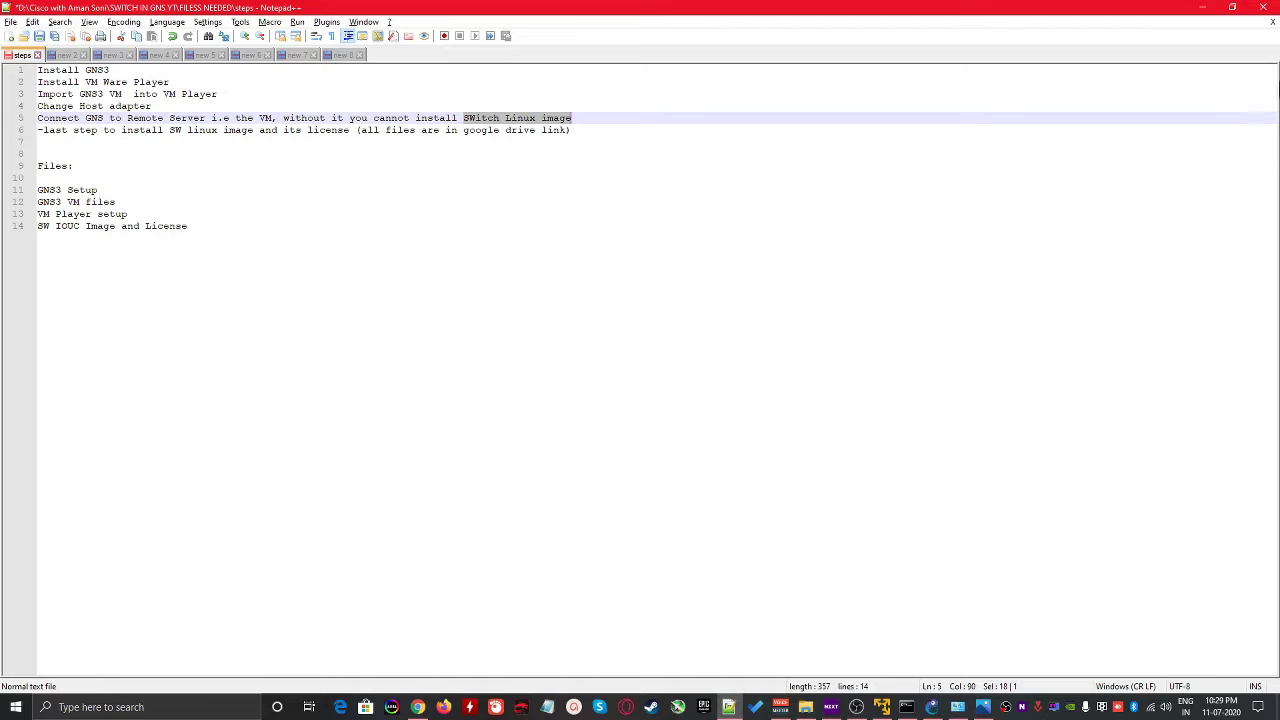
click(330, 130)
key(shift+Right)
key(shift+Right)
key(shift+Right)
Minimise the notes and bring up the SWITCH IN GNS YT folder in File Explorer
click(1203, 8)
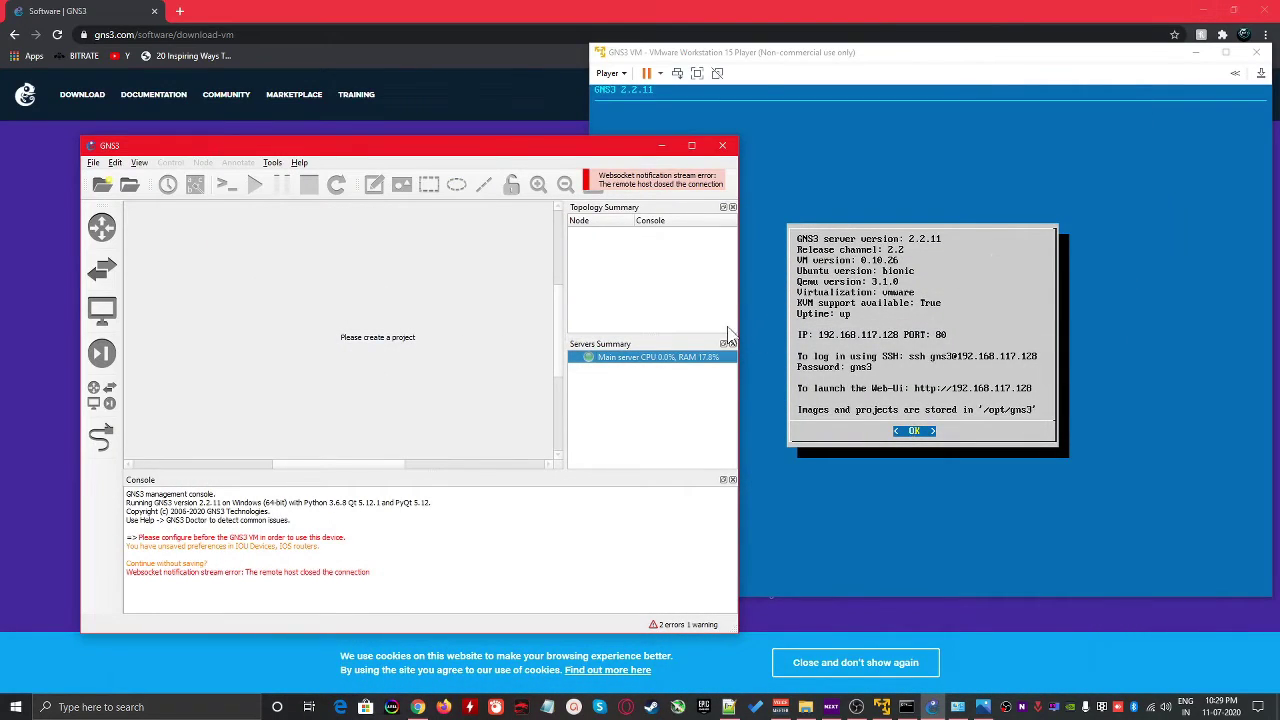
key(super+d)
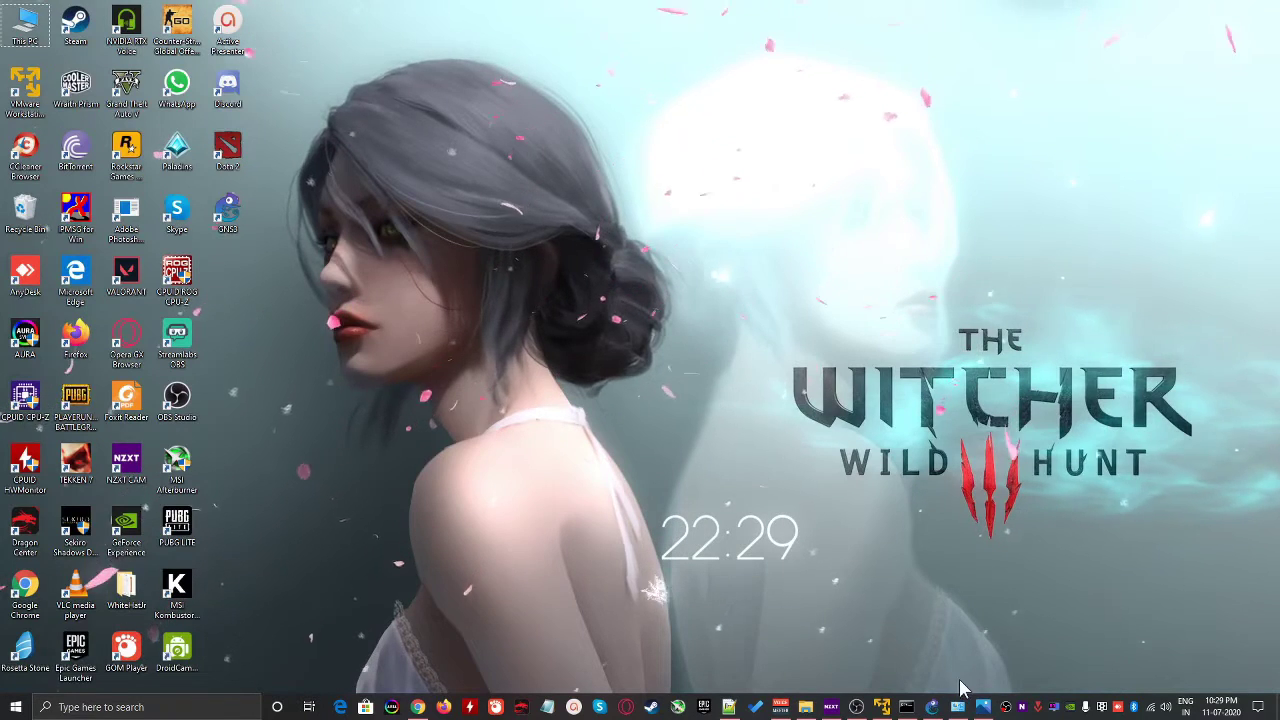
key(alt+Tab)
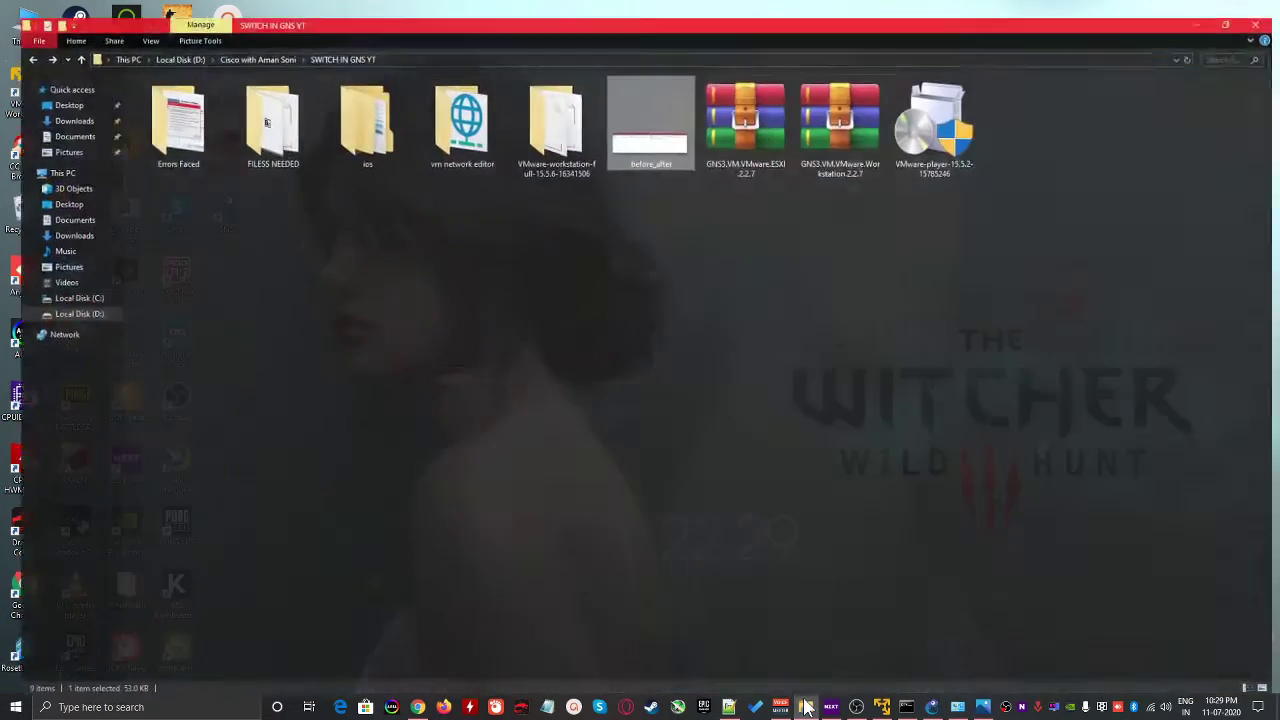
Open FILESS NEEDED > IOUC Linux Switch and inspect the iourc licence file in Notepad
double_click(285, 109)
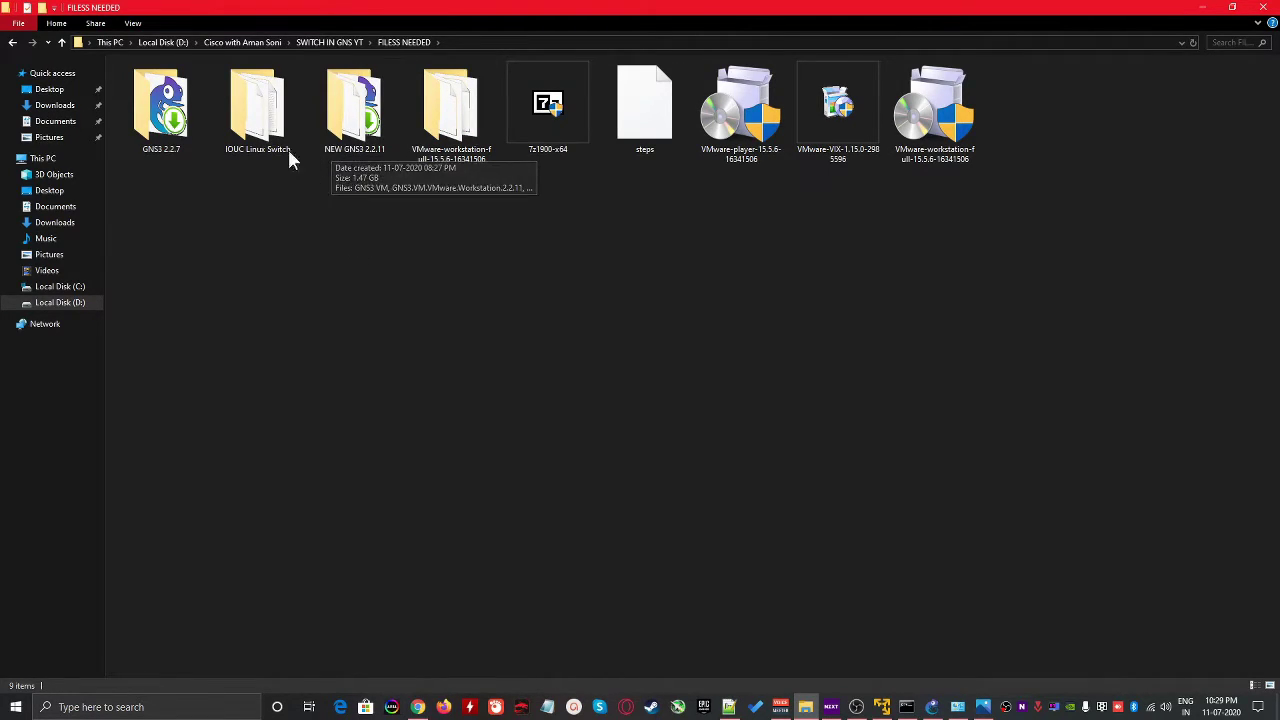
double_click(285, 152)
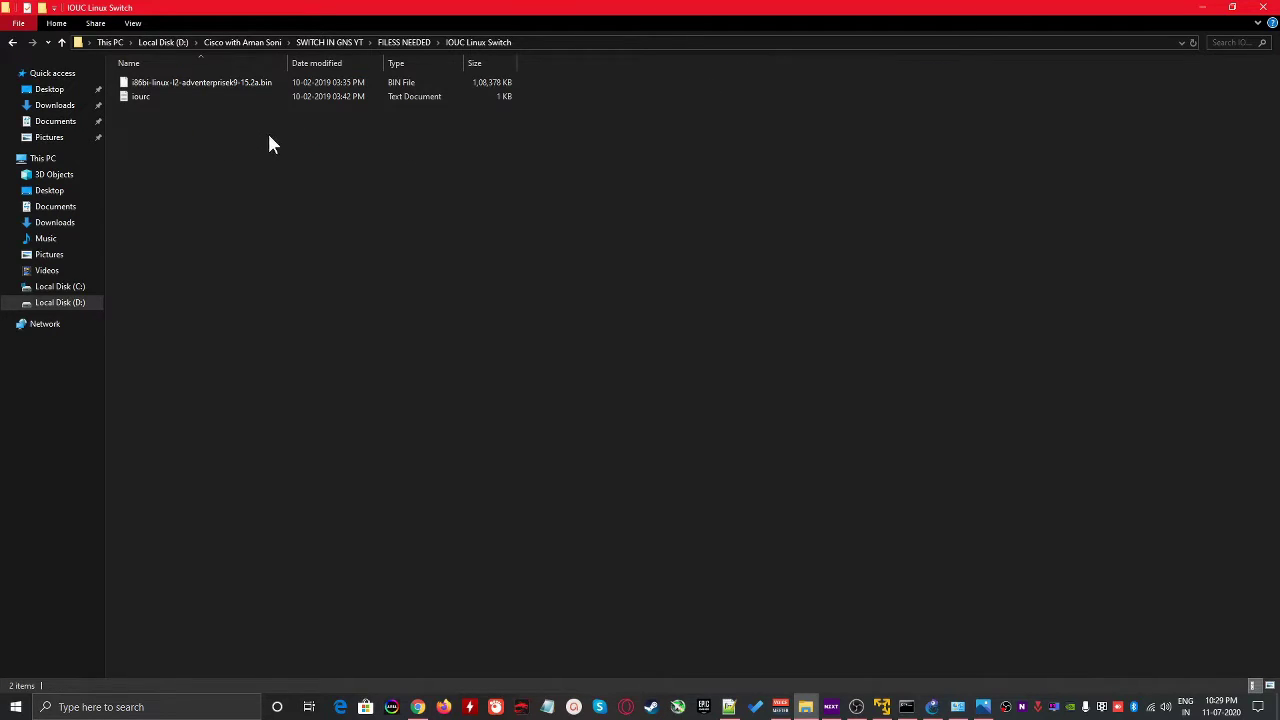
ctrl+scroll(290, 203, up, 5)
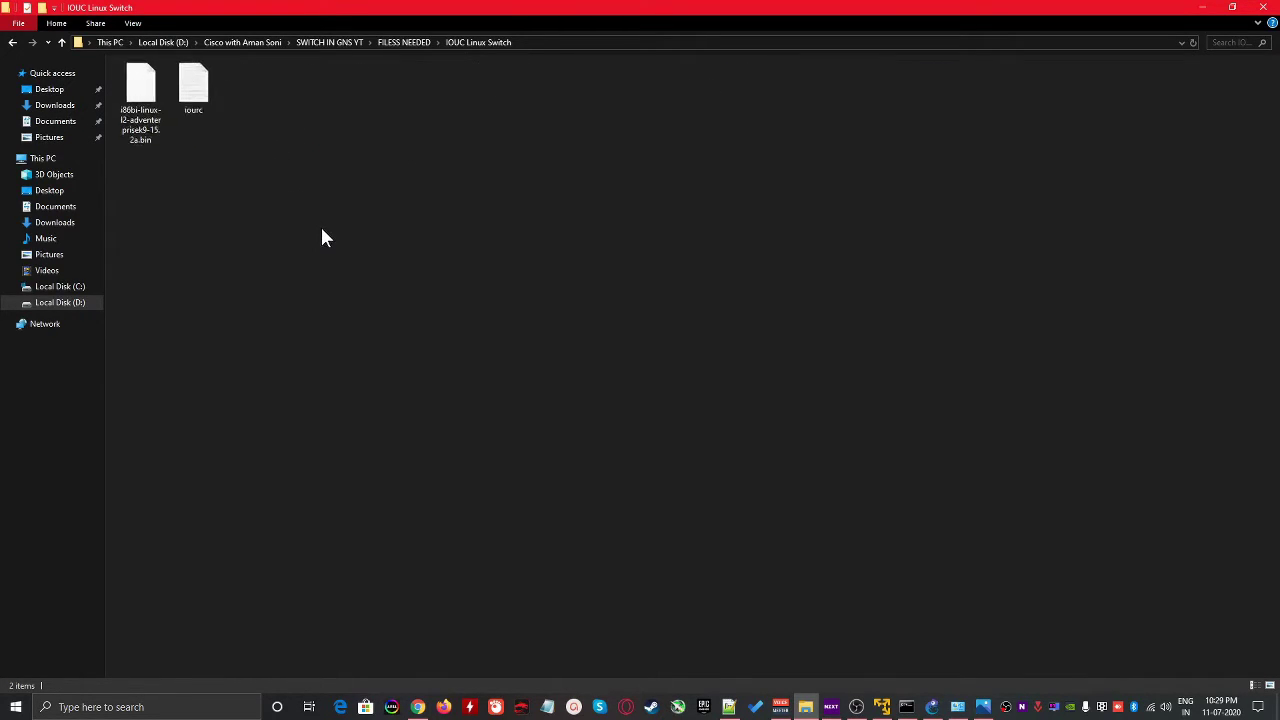
ctrl+scroll(312, 226, up, 2)
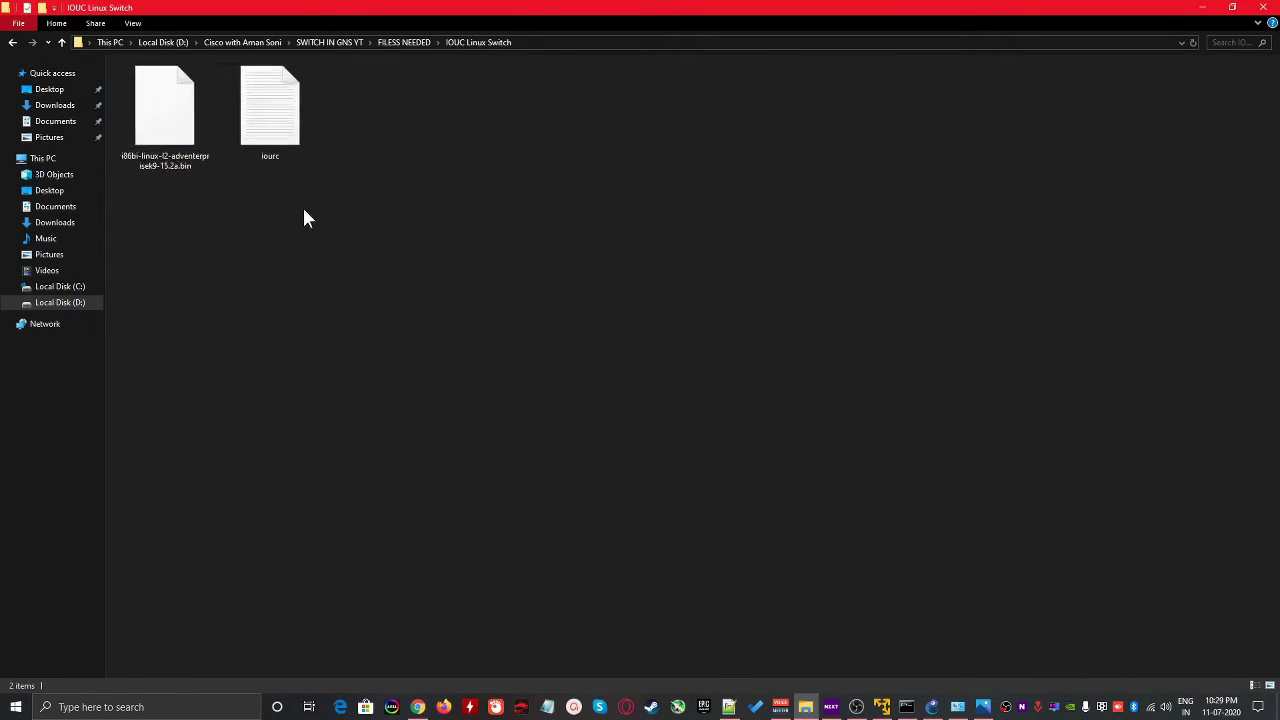
double_click(287, 130)
drag(1030, 320, 817, 257)
click(949, 272)
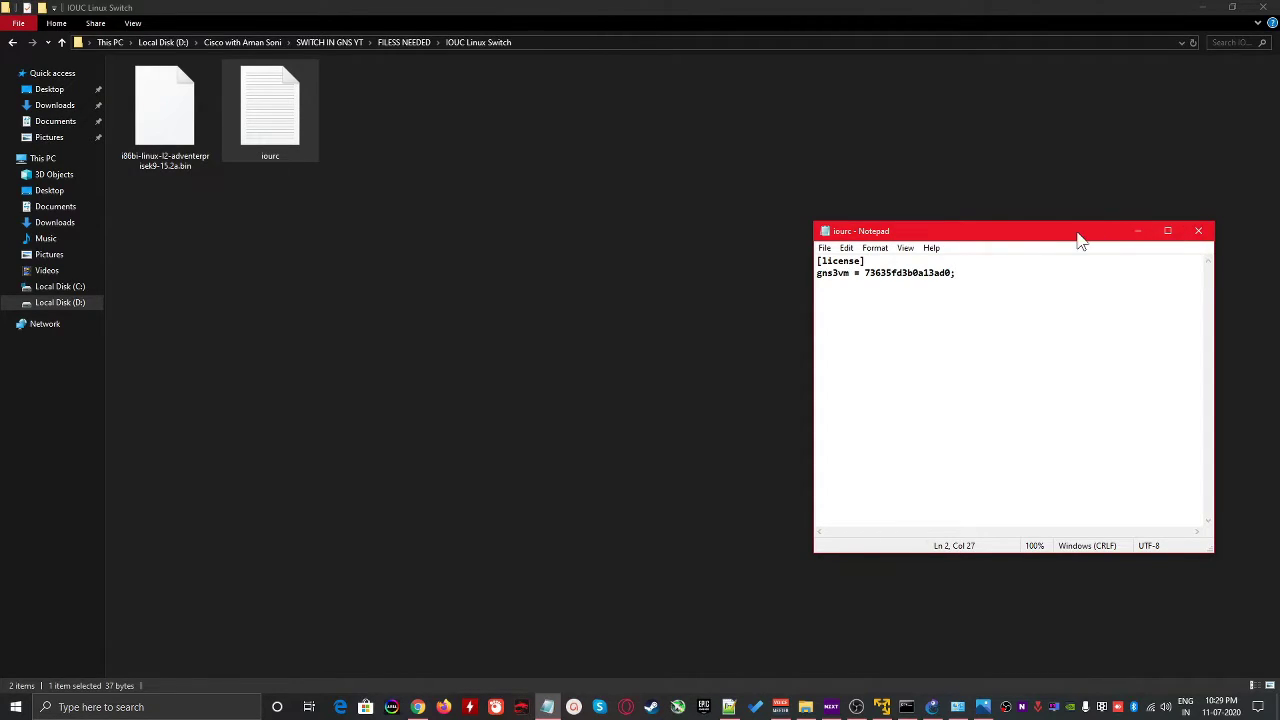
drag(1074, 240, 867, 253)
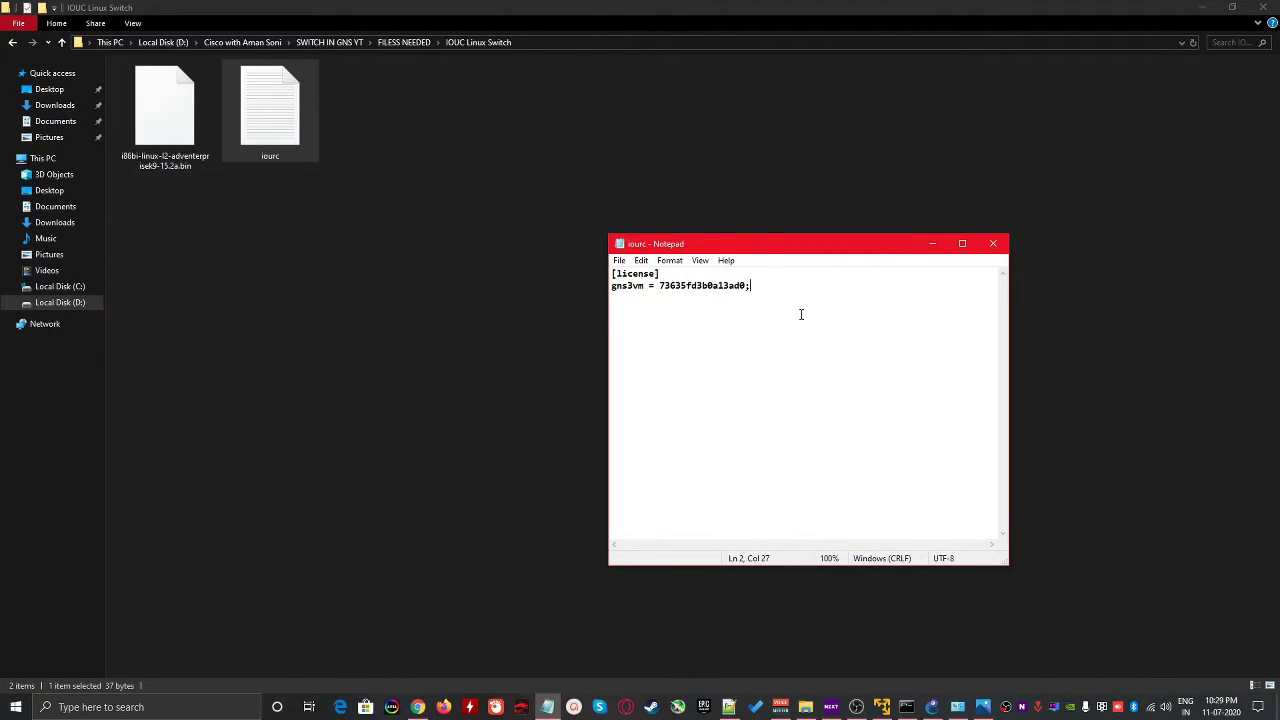
key(ctrl+a)
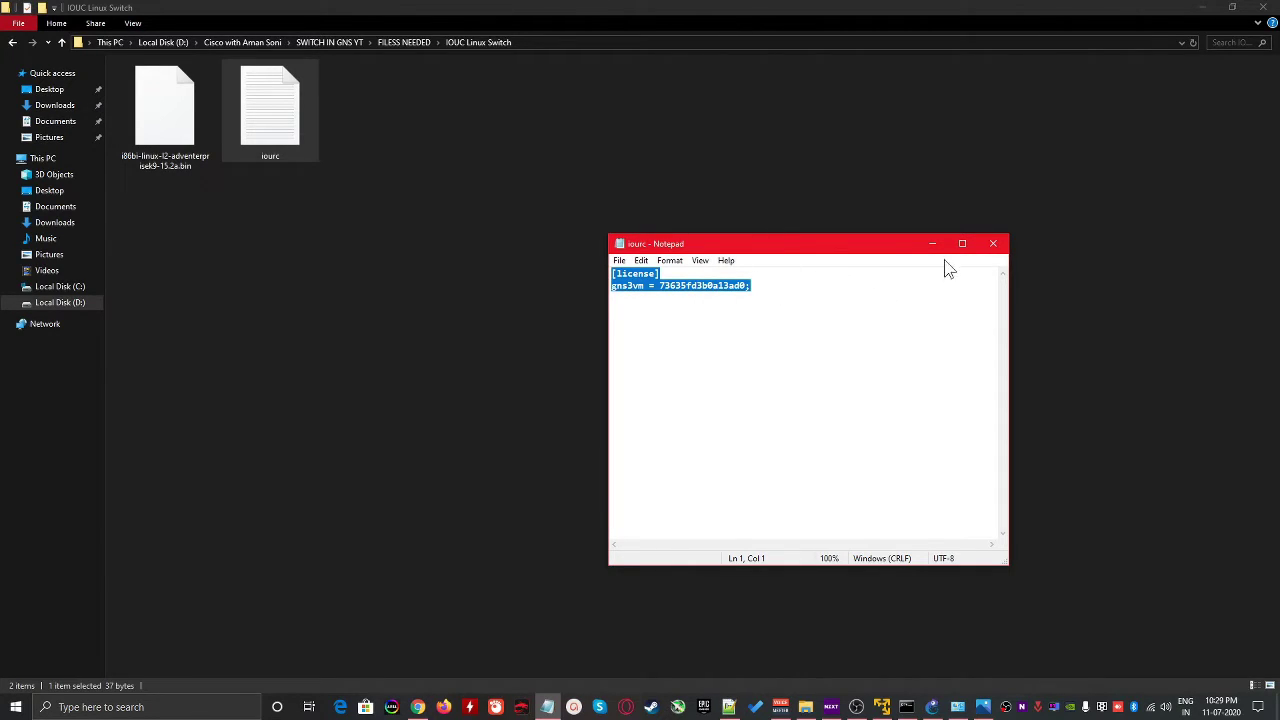
click(995, 245)
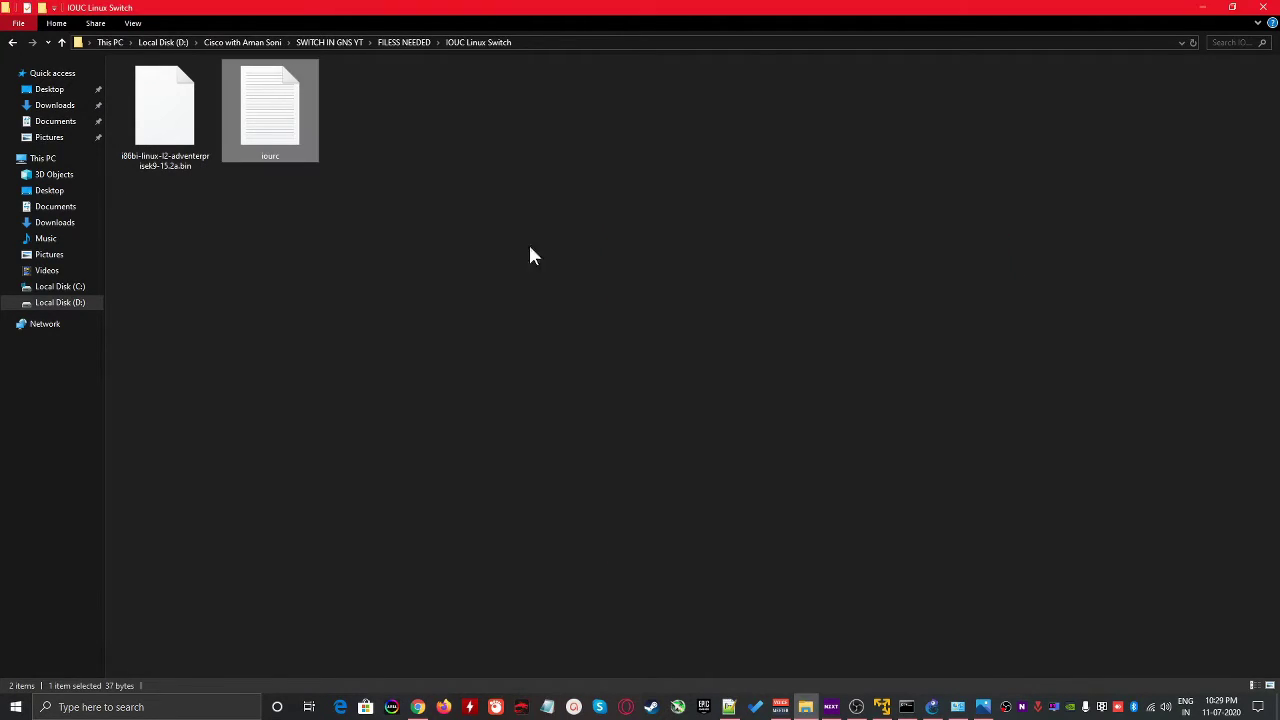
Copy the IOUC Linux Switch folder path and return to the GNS3 window
click(207, 160)
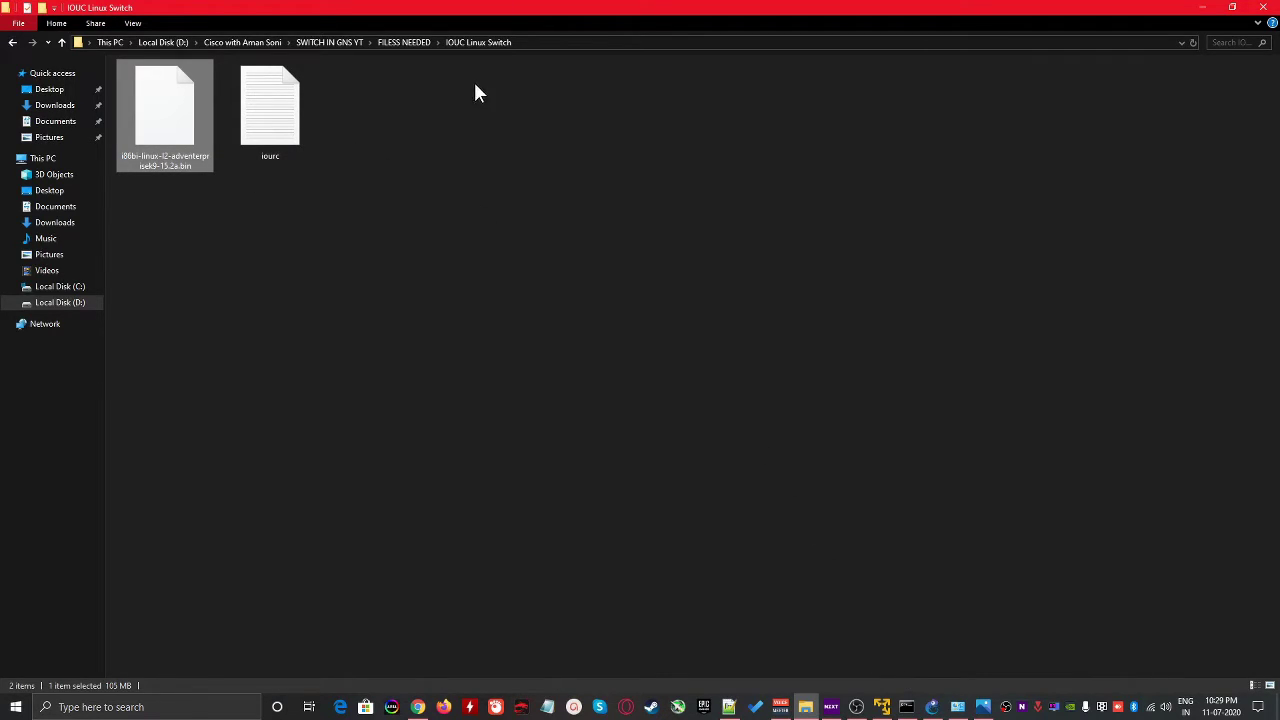
click(528, 44)
key(ctrl+c)
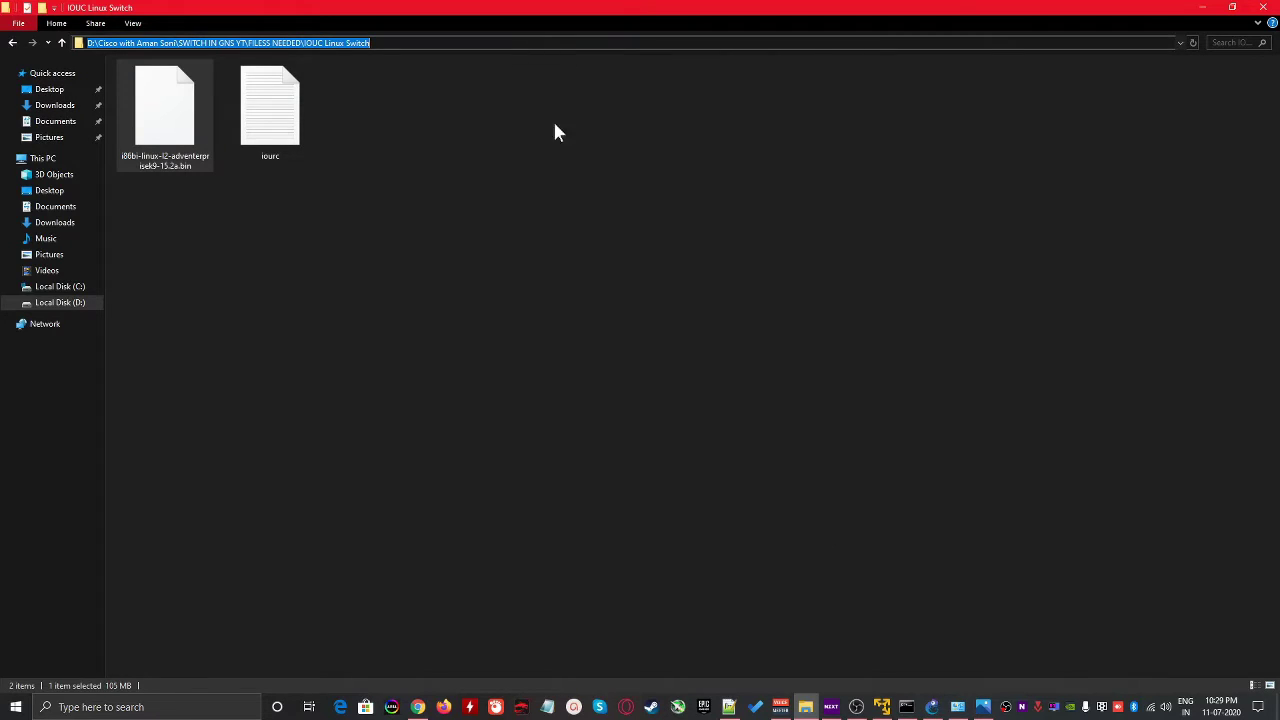
click(929, 706)
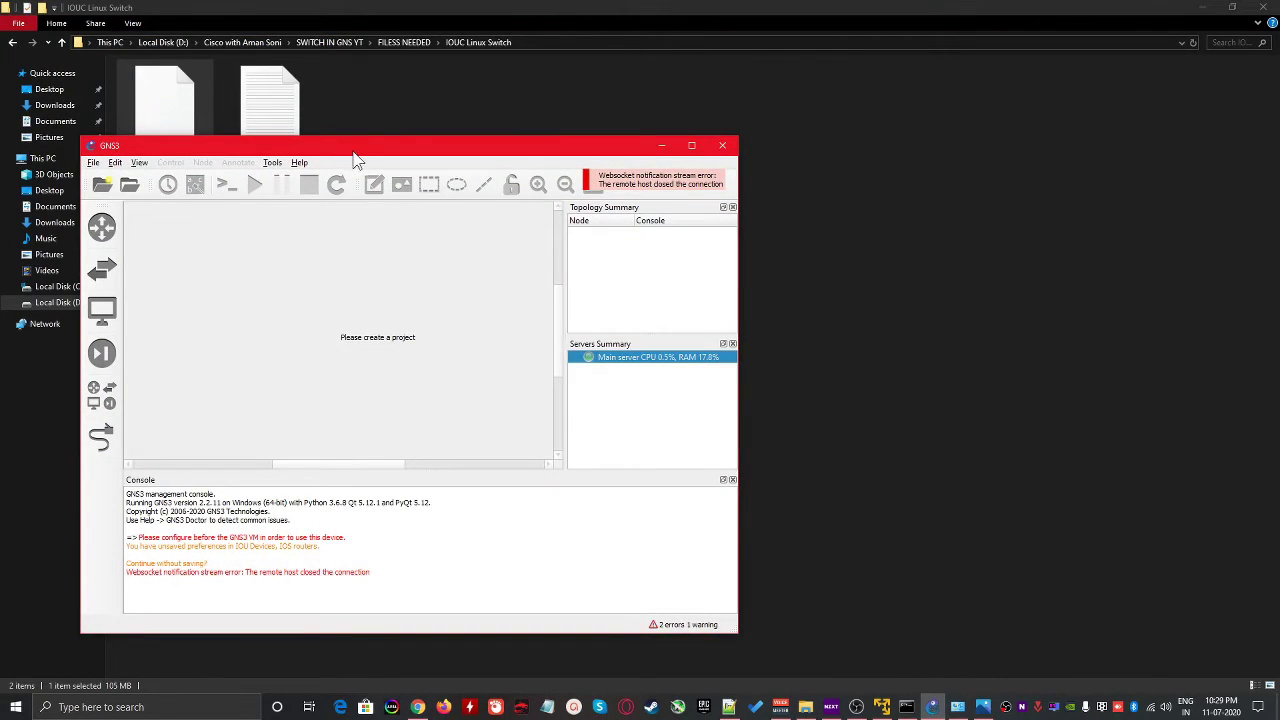
drag(354, 154, 697, 152)
Load the iourc licence file from the IOUC Linux Switch folder in IOS on UNIX preferences
click(458, 161)
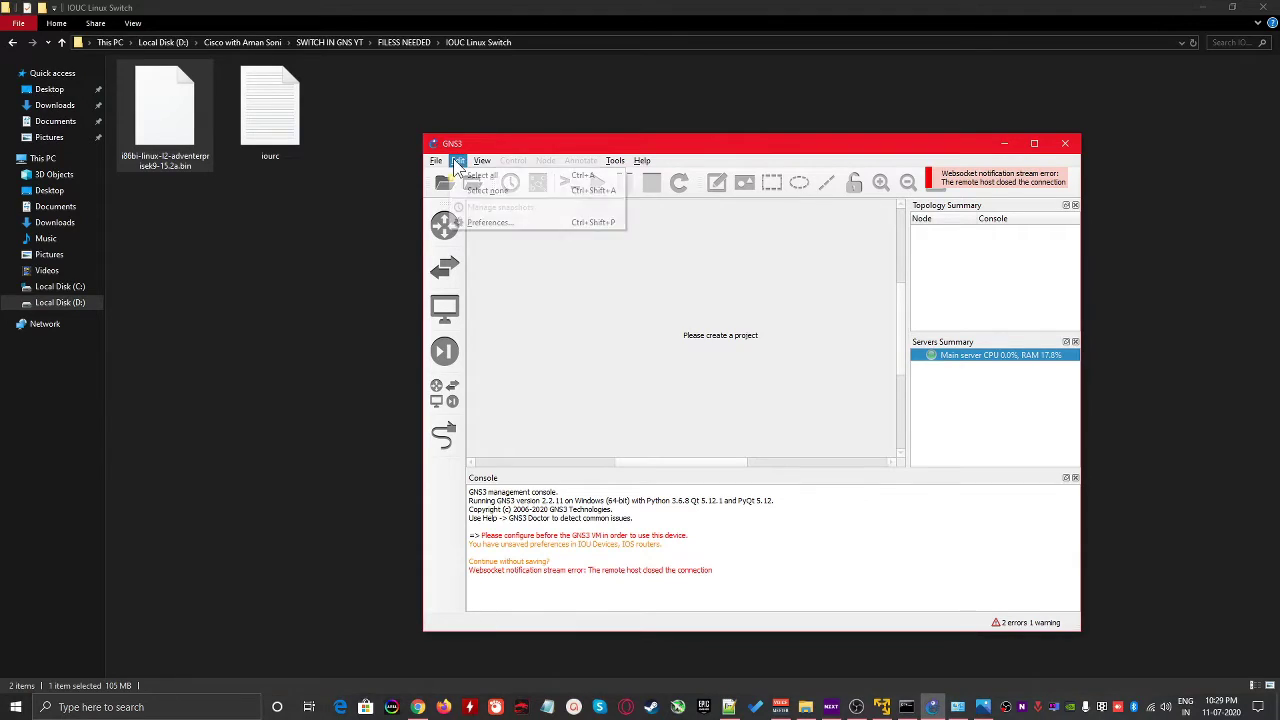
click(486, 221)
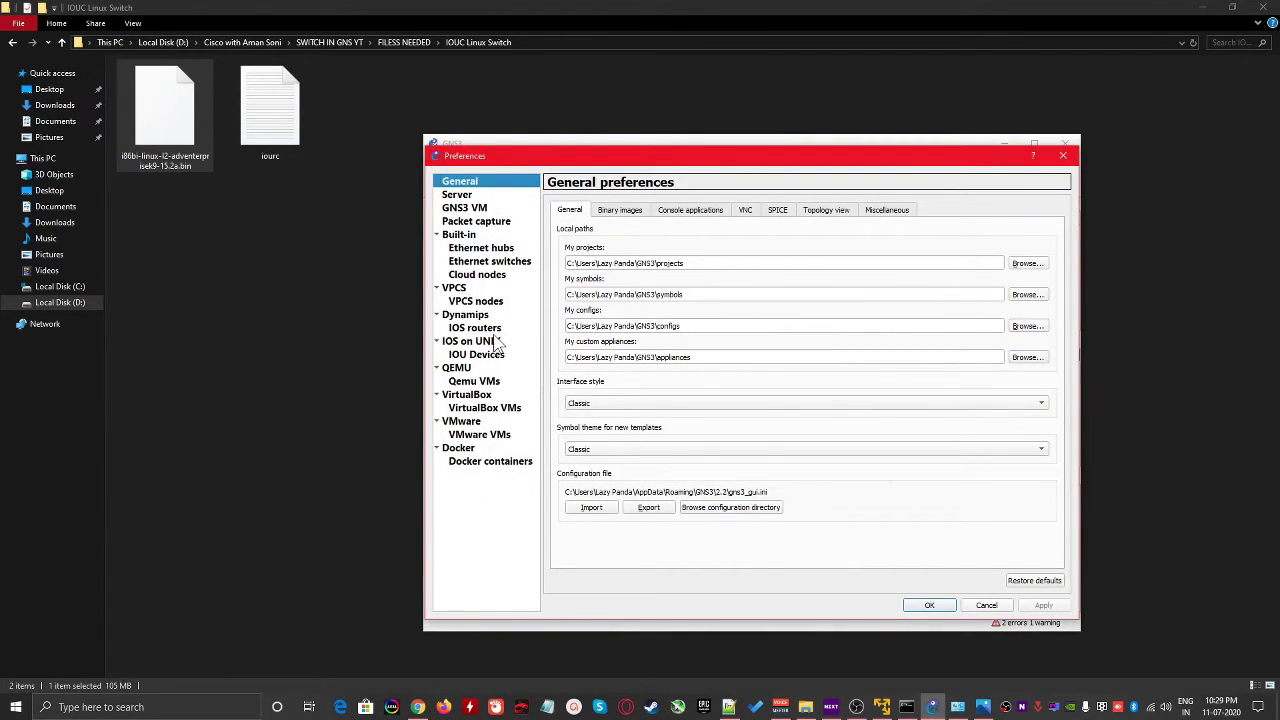
click(495, 342)
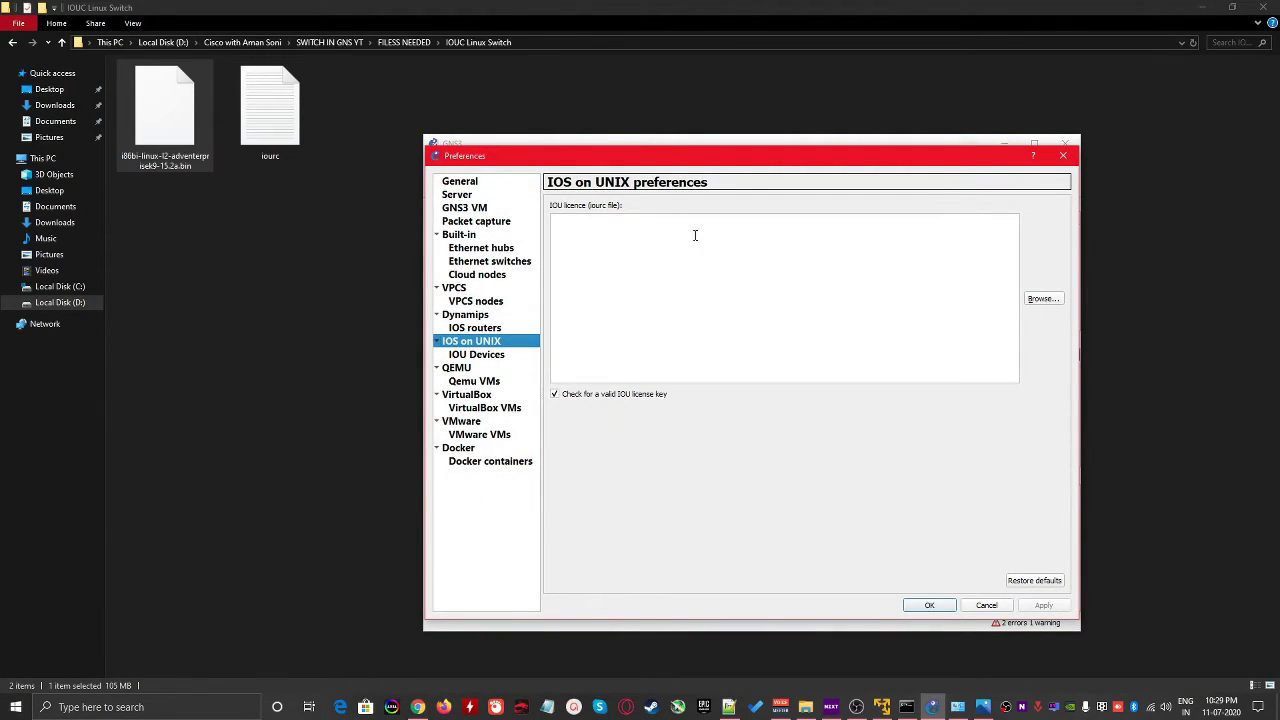
click(500, 355)
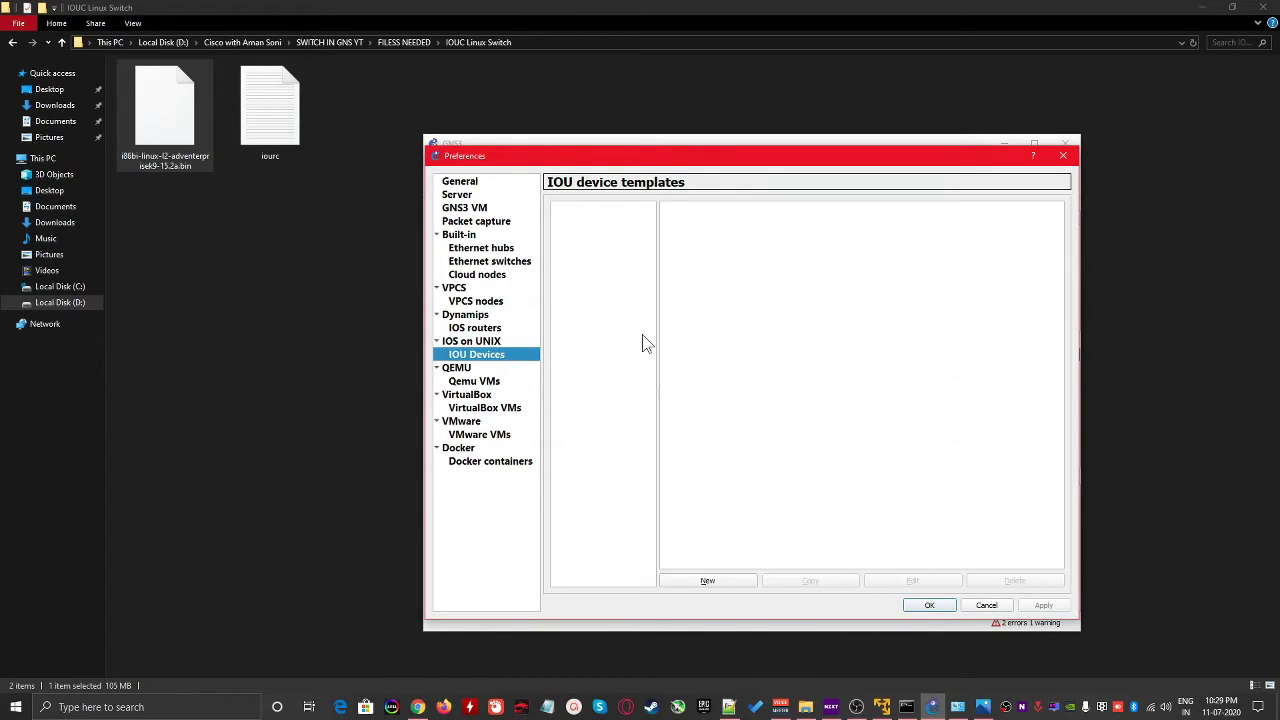
click(511, 342)
click(1043, 299)
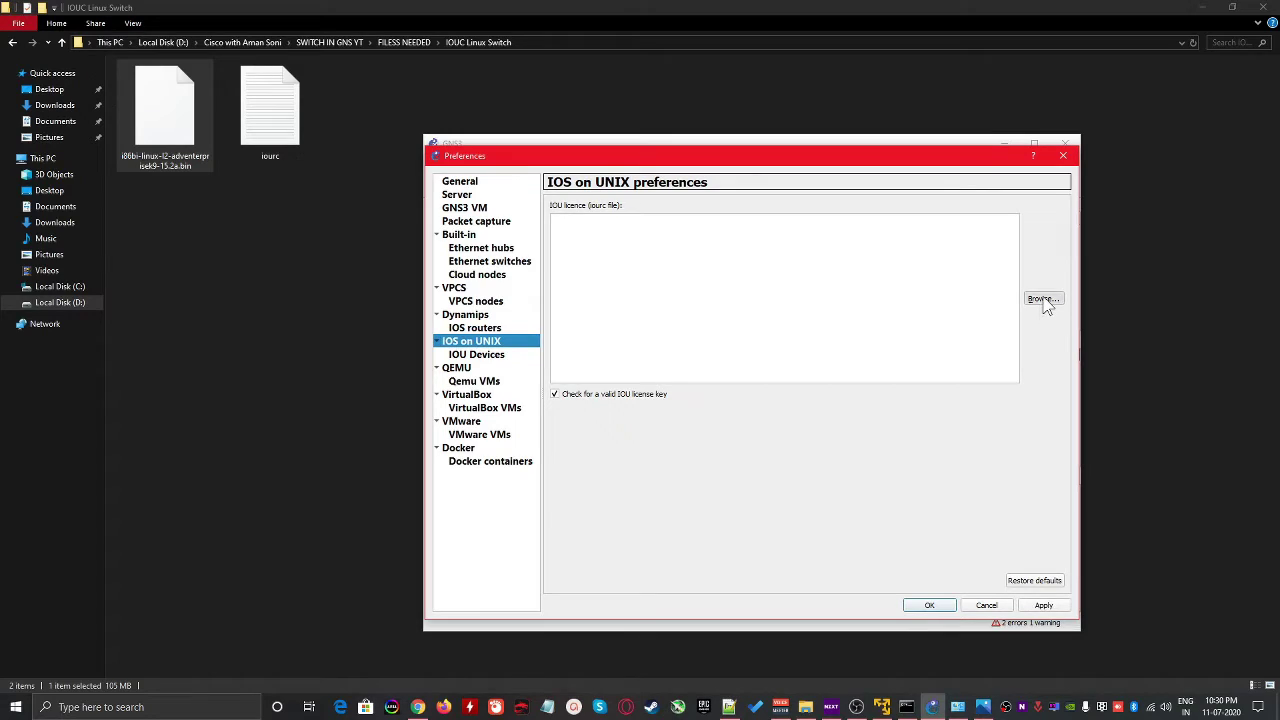
key(ctrl+v)
key(Return)
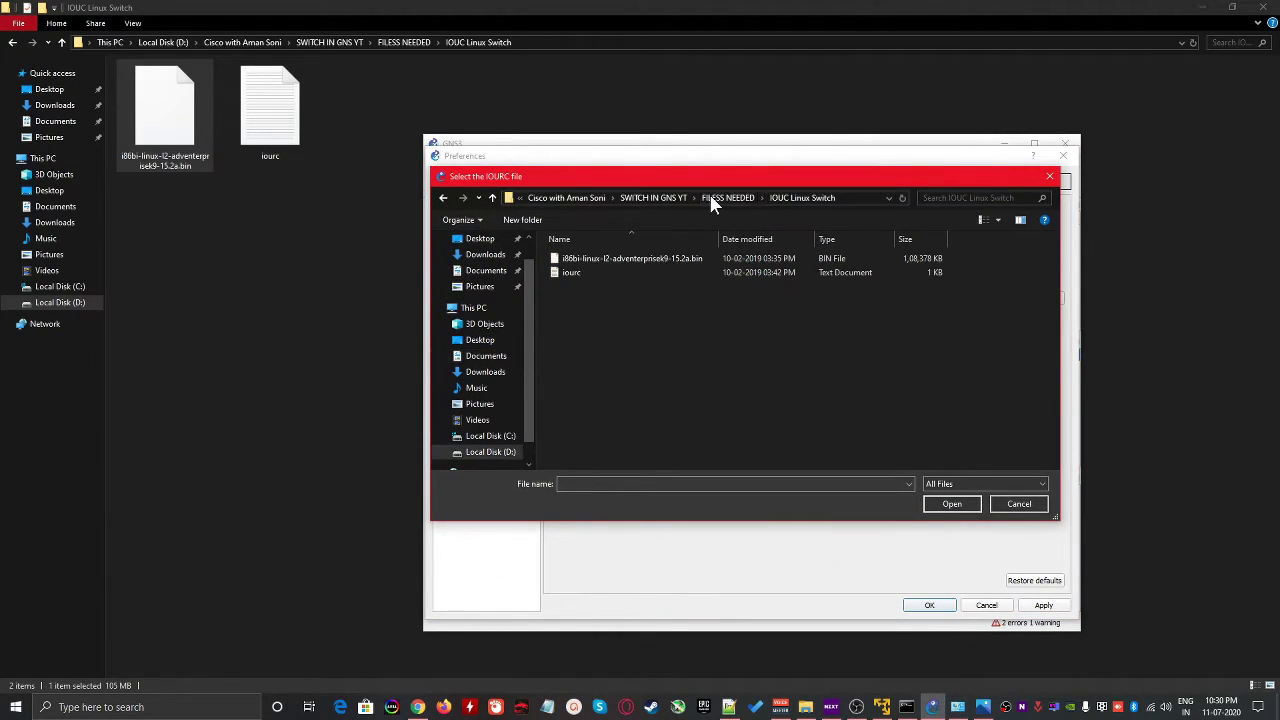
double_click(737, 276)
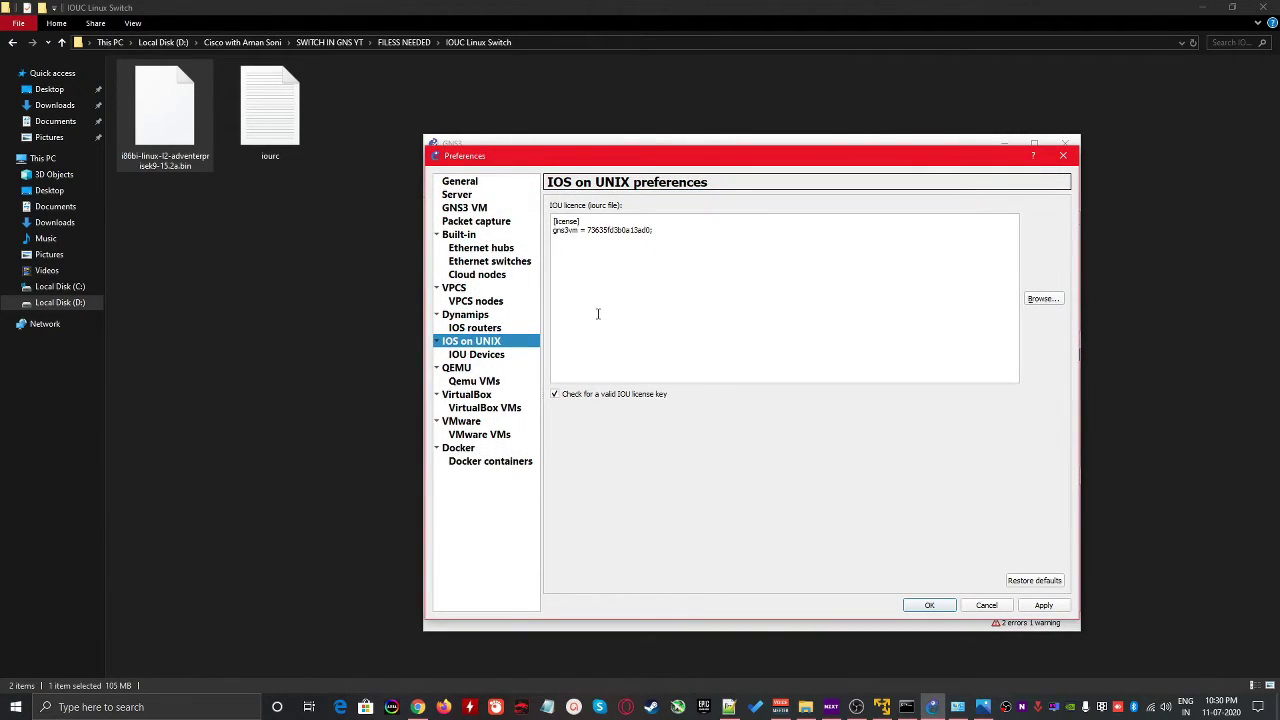
Create IOU L2 template Switch using image i86bi-linux-l2-adventerprisek9-15.2a.bin and save preferences
click(508, 358)
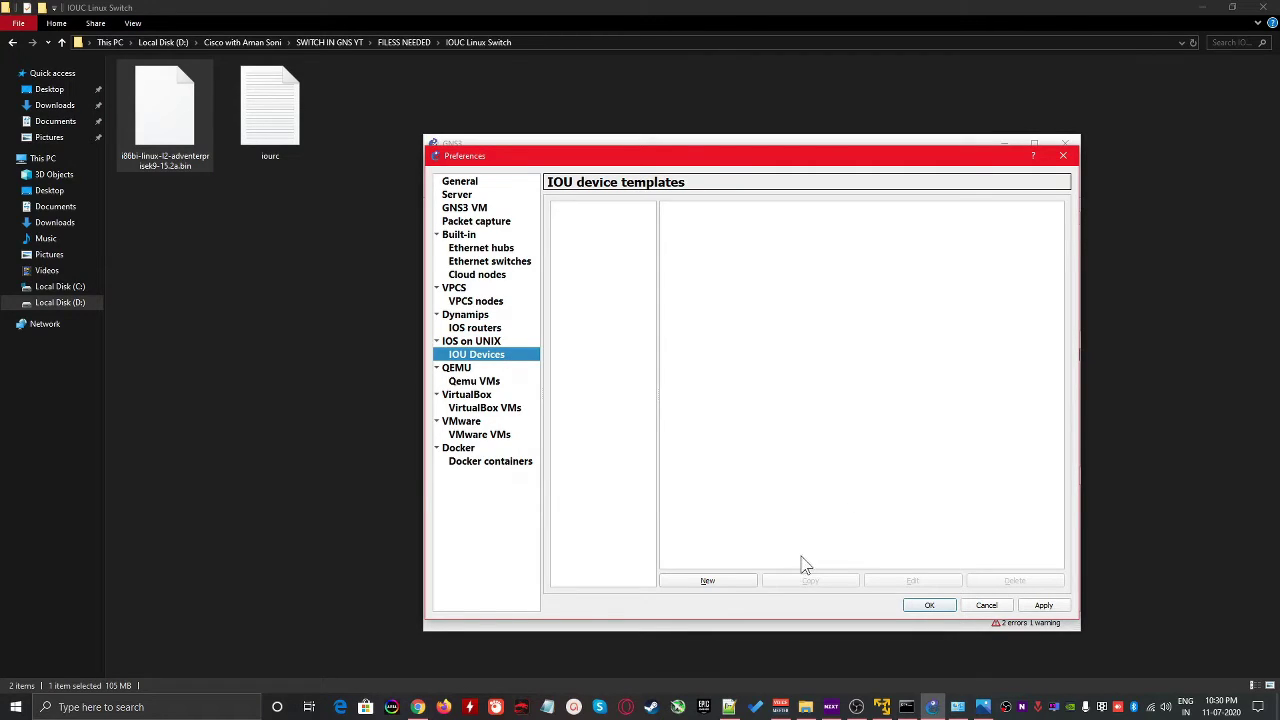
click(748, 580)
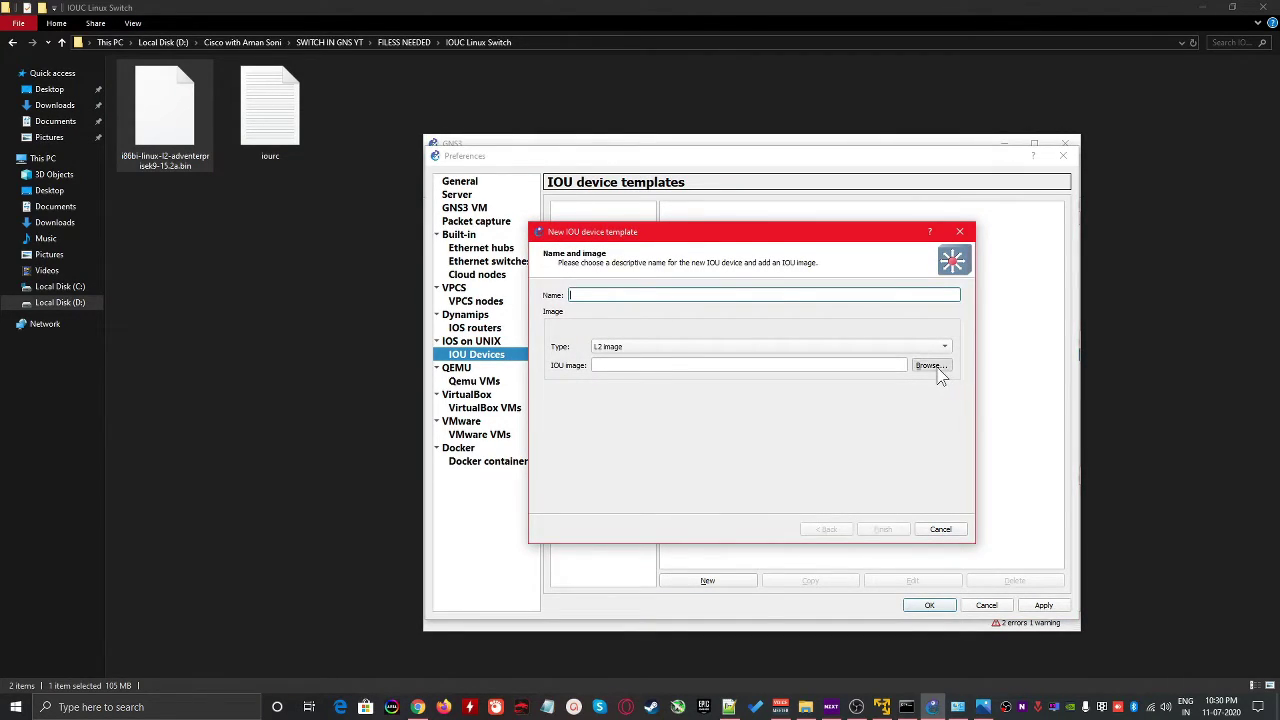
click(930, 365)
click(787, 273)
key(ctrl+v)
key(Return)
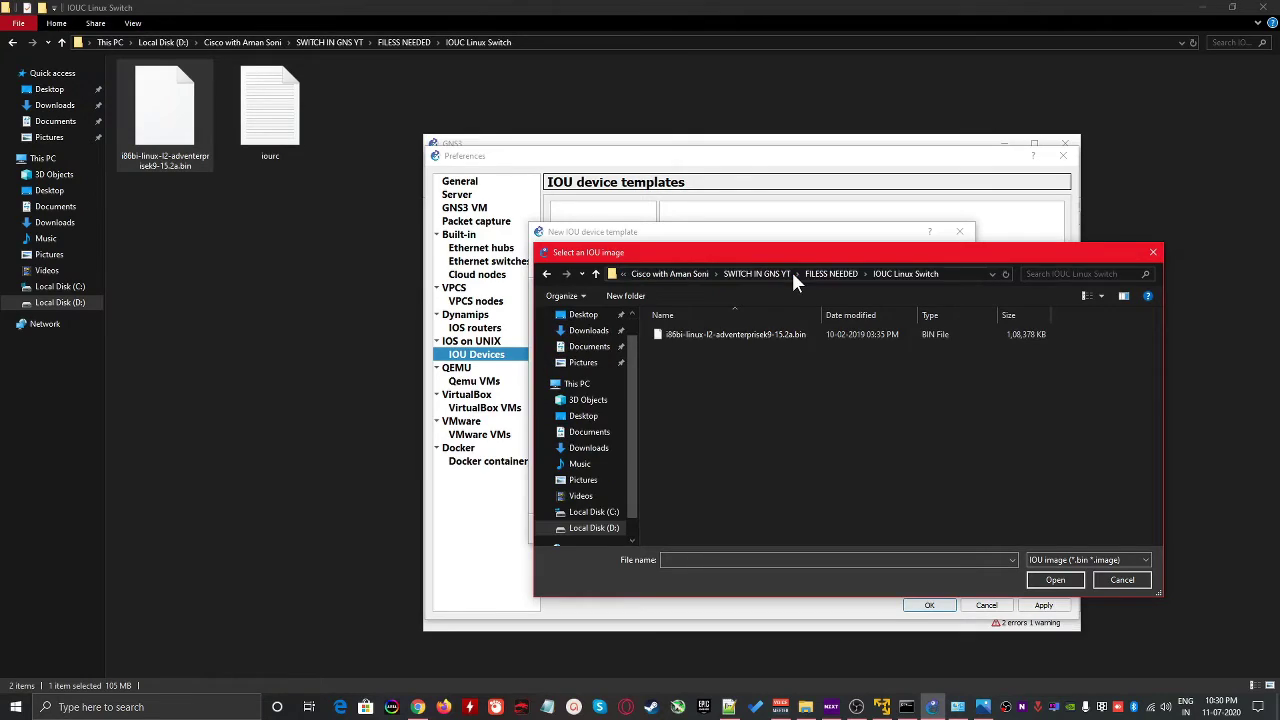
double_click(776, 330)
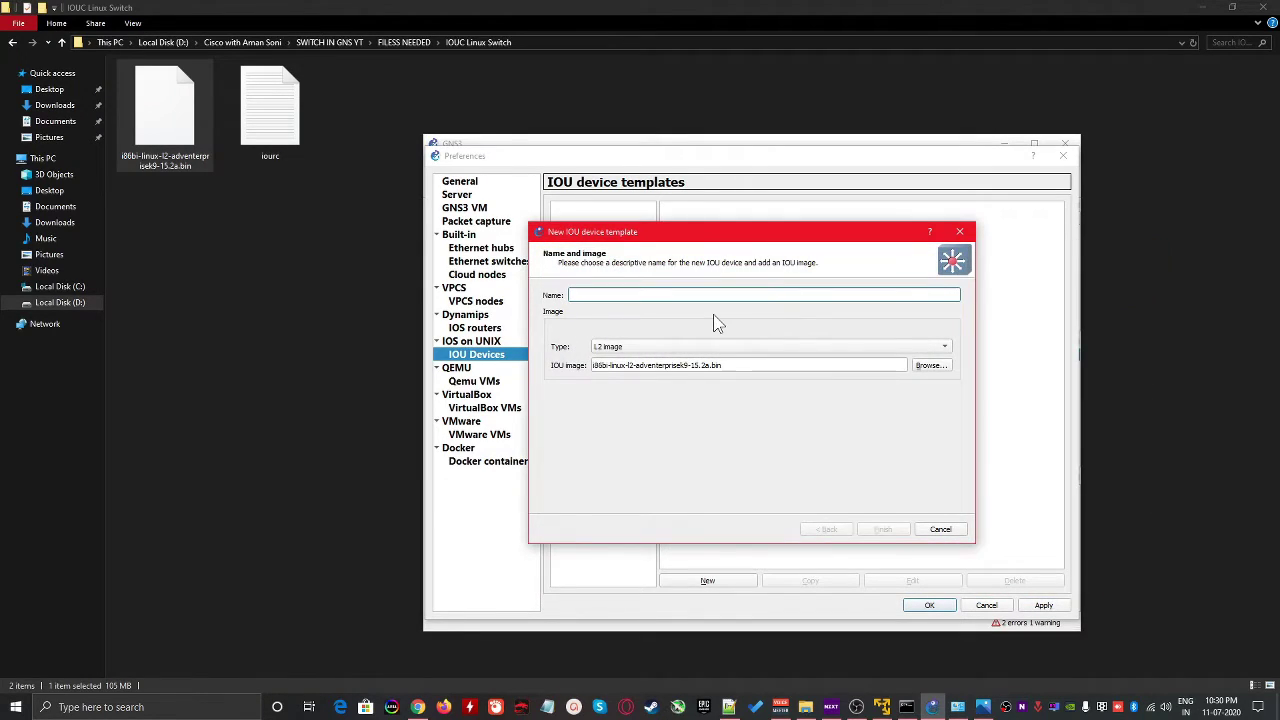
text(SW)
click(883, 530)
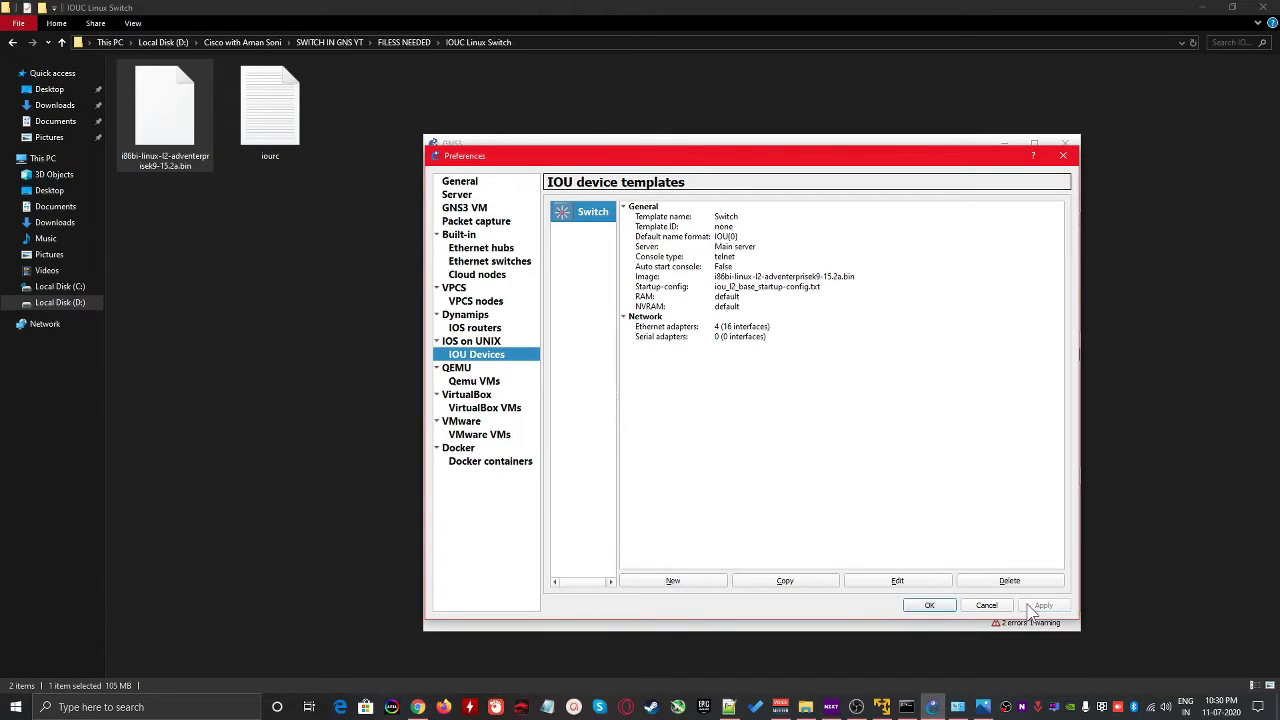
click(940, 607)
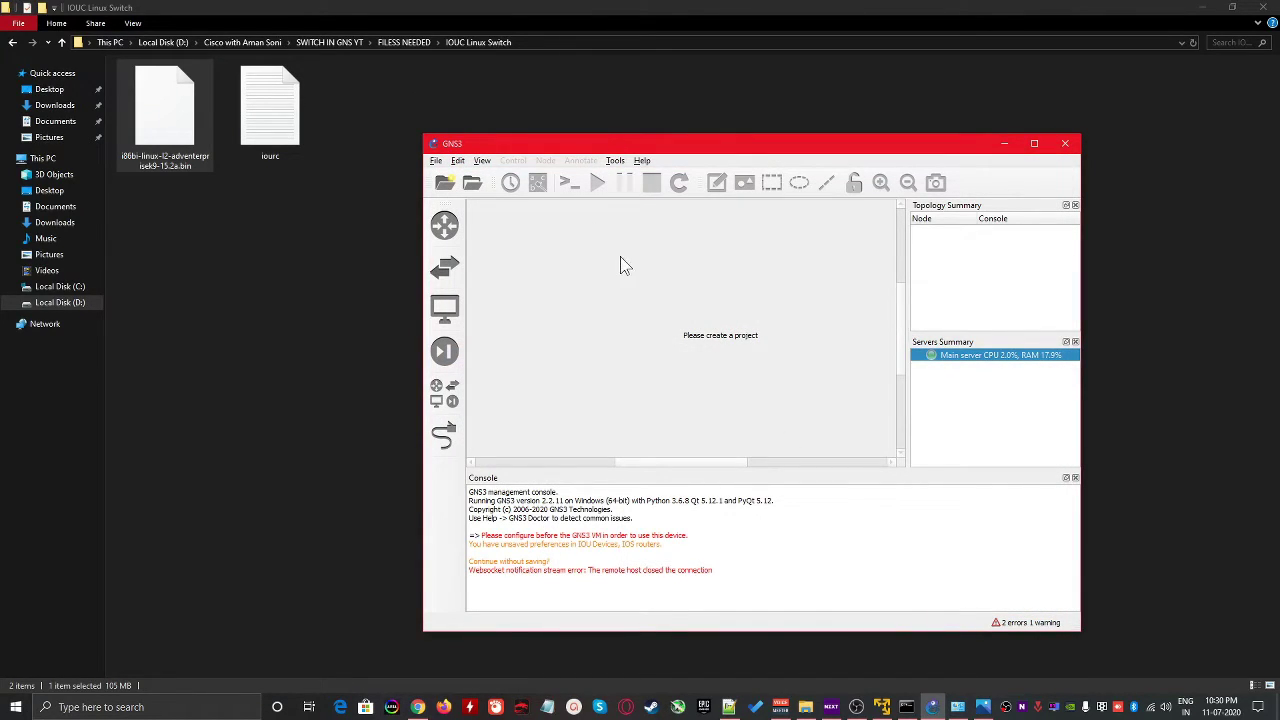
Create a new blank project named demo1
drag(476, 148, 441, 152)
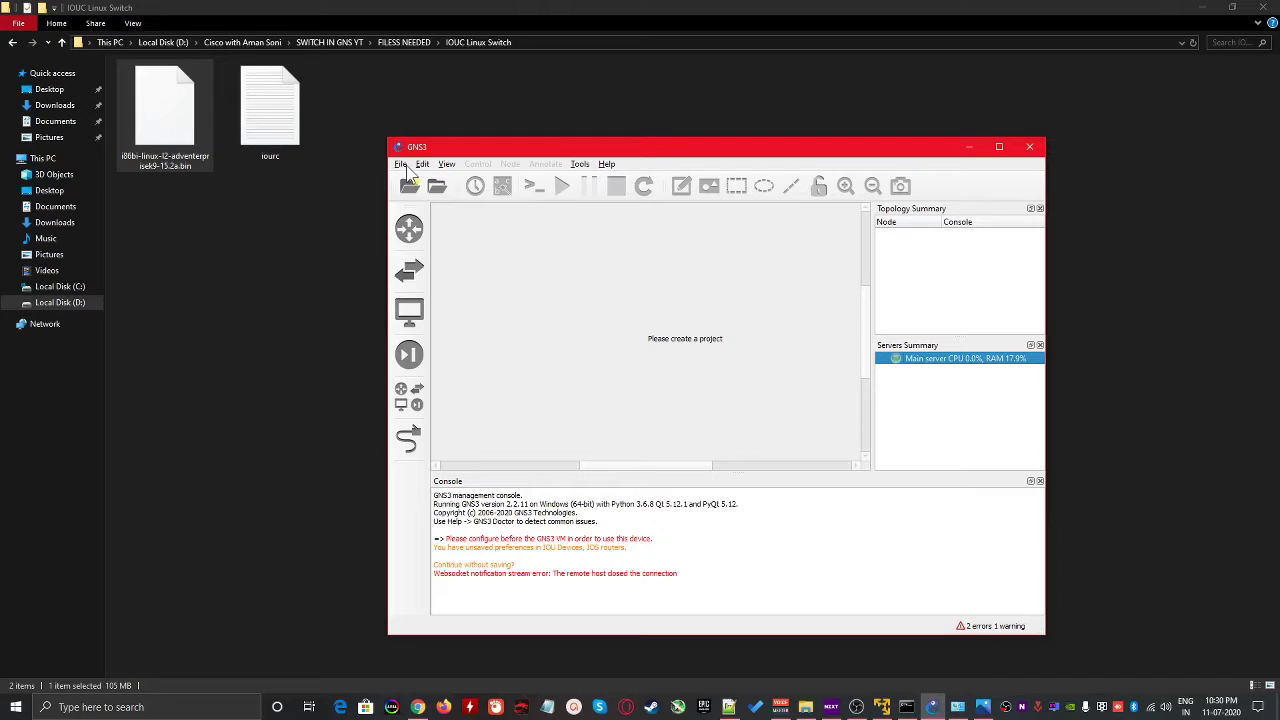
click(401, 165)
click(430, 177)
click(582, 330)
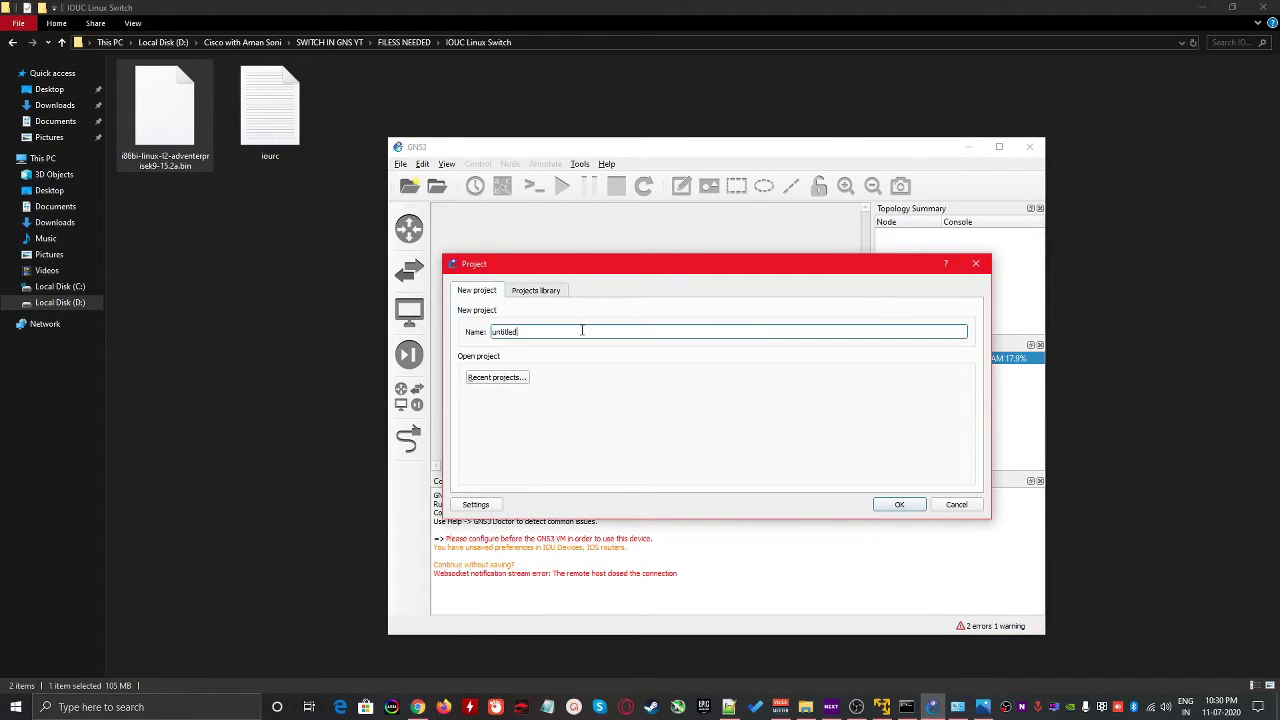
key(ctrl+a)
text(d)
key(Return)
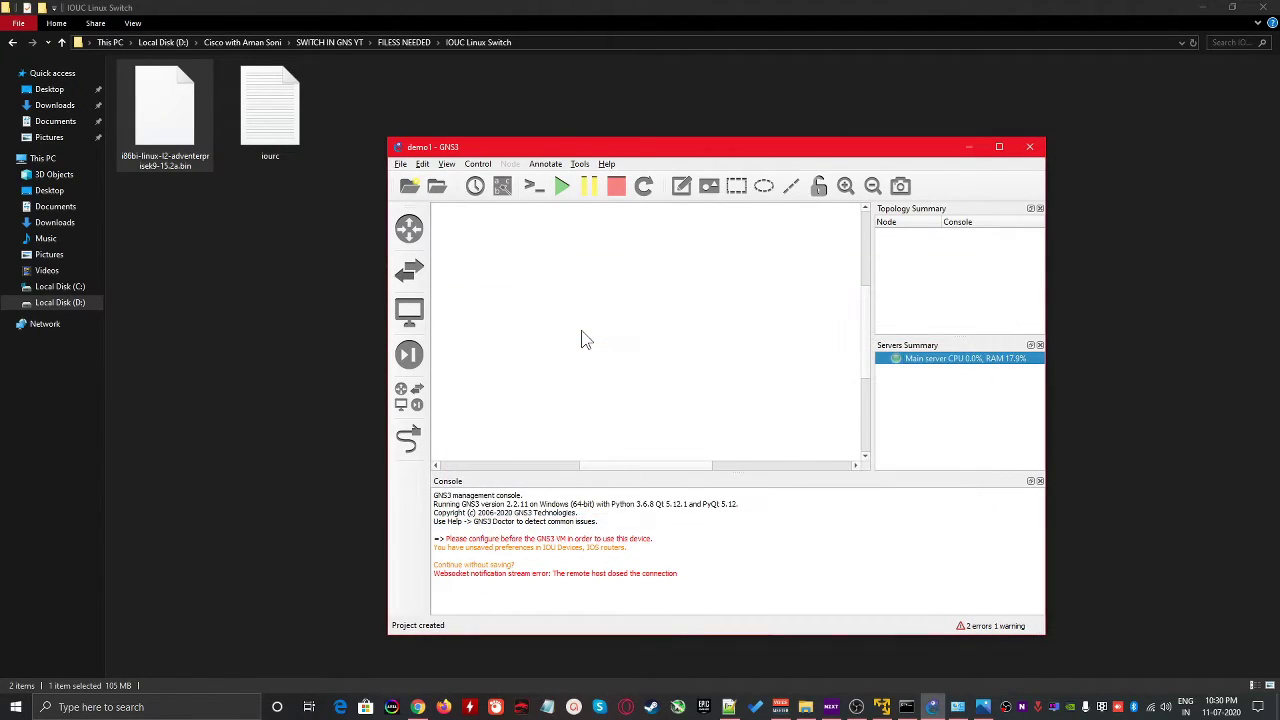
Place two Switch nodes, IOU1 and IOU2, on the workspace
click(420, 234)
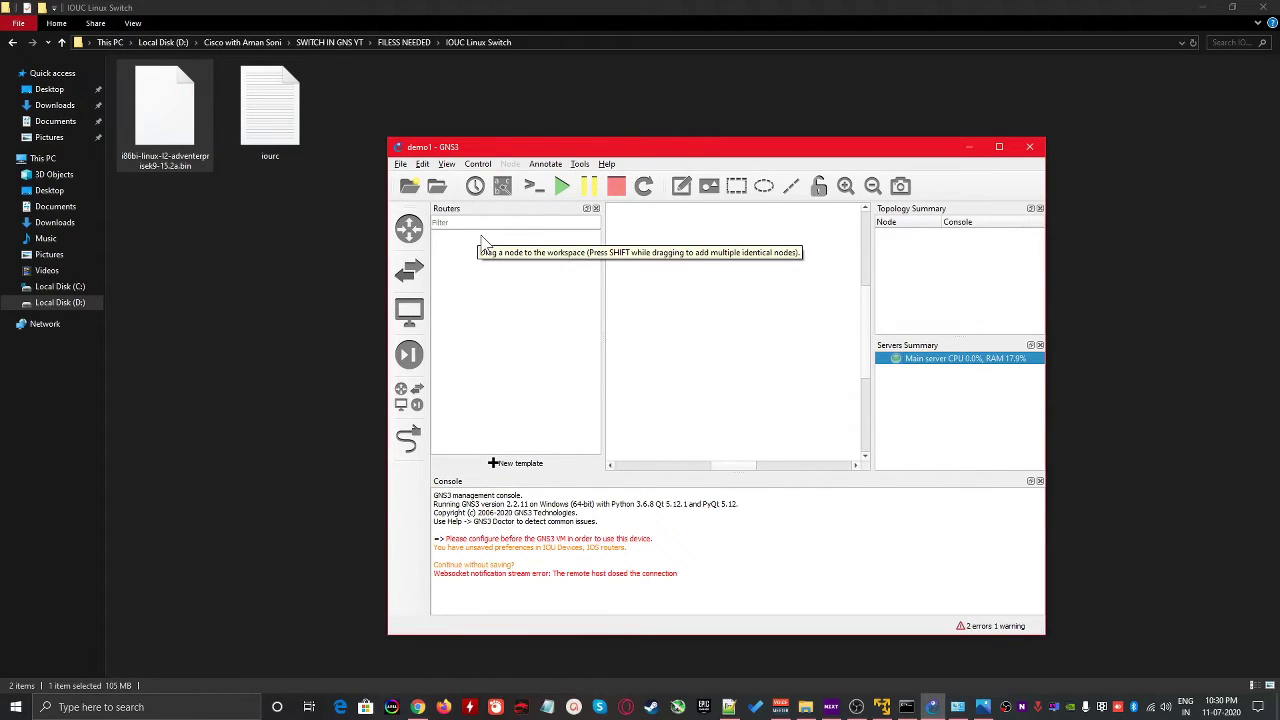
click(418, 280)
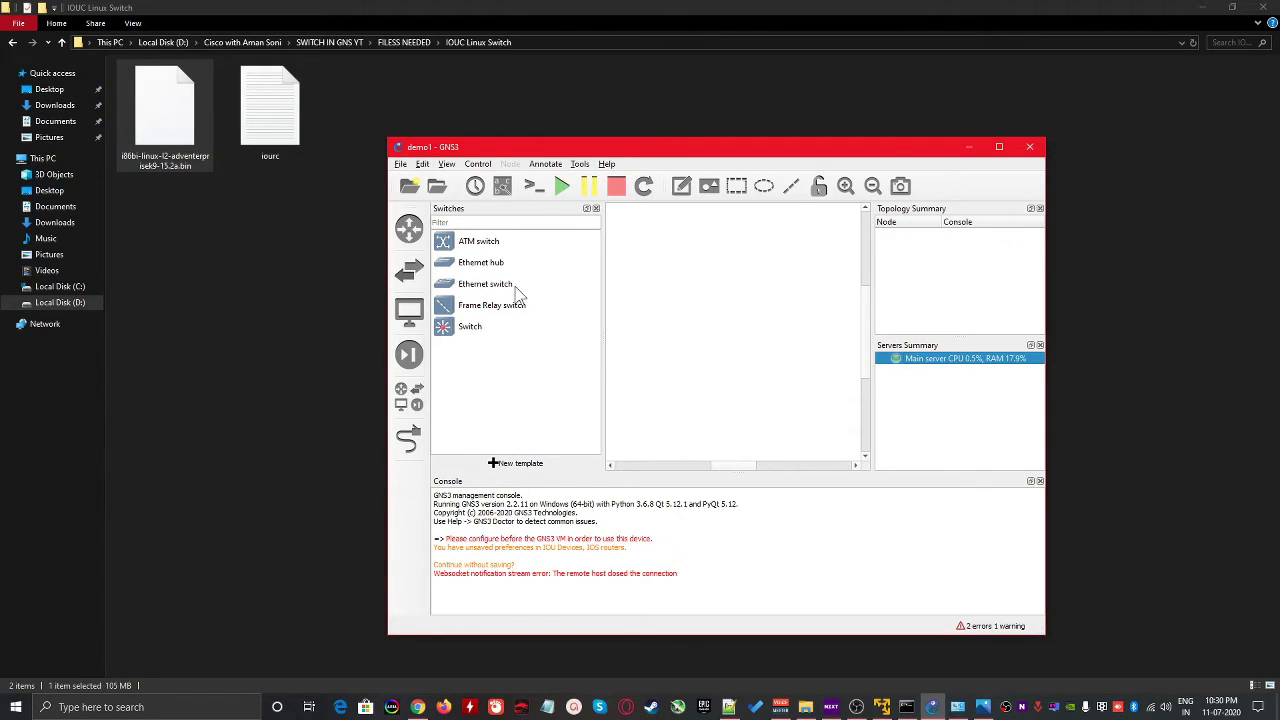
click(483, 333)
drag(481, 331, 652, 285)
drag(540, 330, 785, 367)
Connect IOU1 and IOU2 with a link between their interfaces
click(408, 438)
click(655, 285)
click(700, 316)
click(782, 365)
click(790, 372)
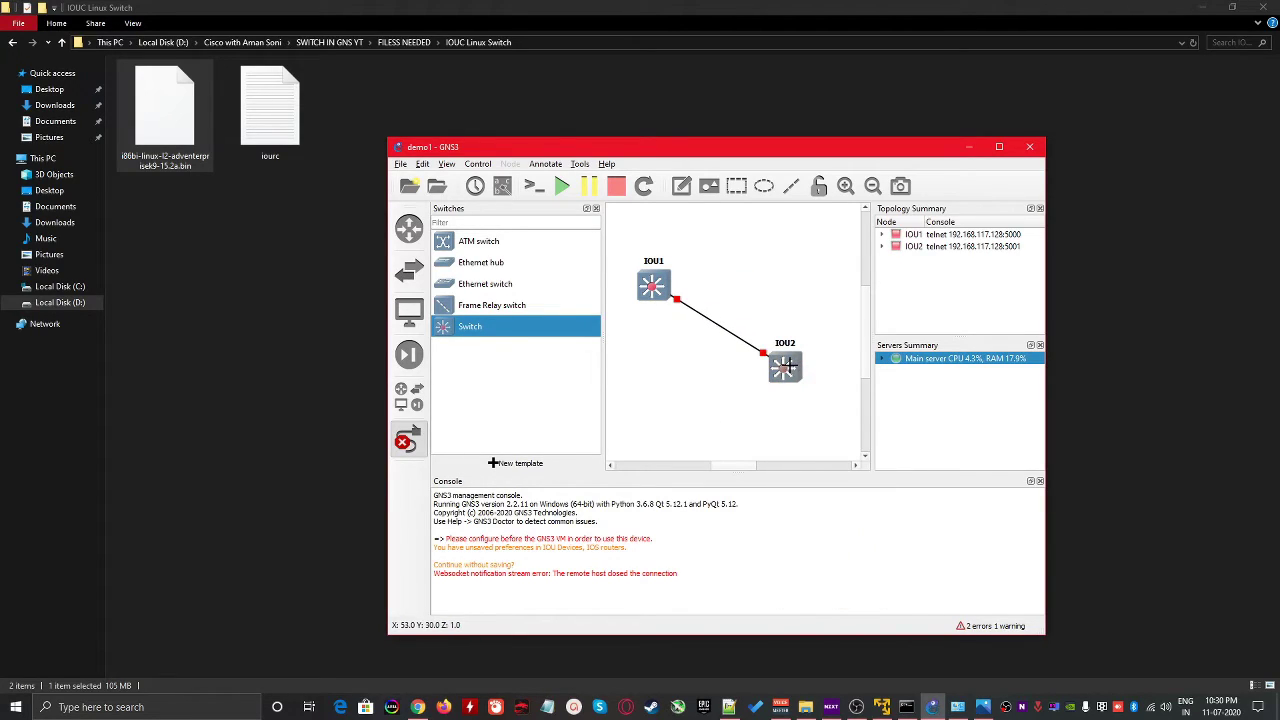
Exit link mode, start all nodes, and check the GNS3 VM before returning to the topology
right_click(734, 387)
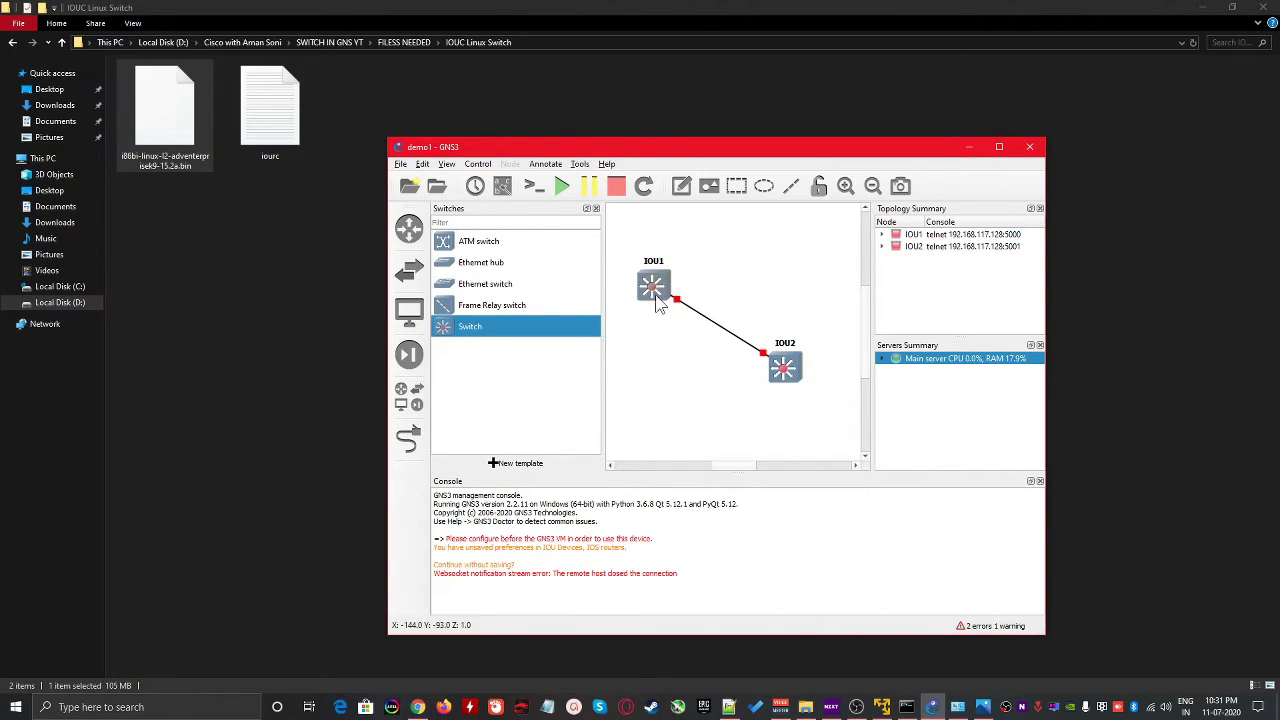
click(562, 186)
click(890, 707)
drag(558, 150, 360, 165)
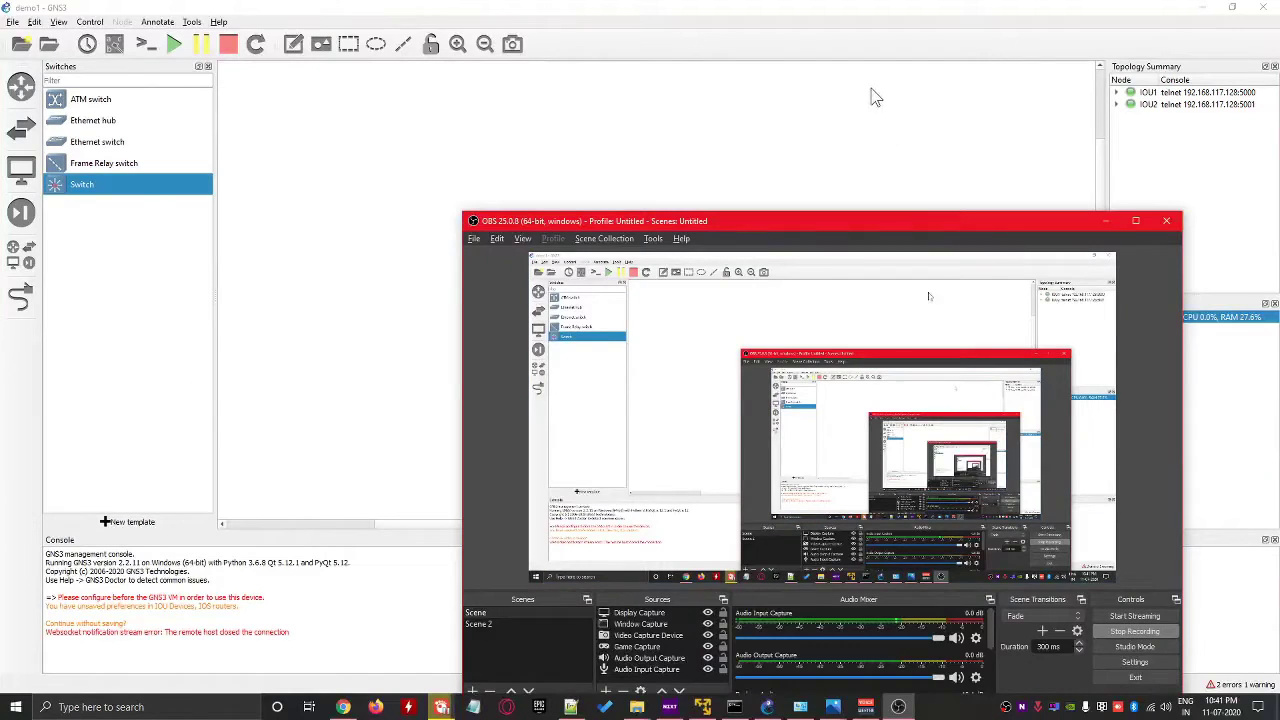
click(1104, 220)
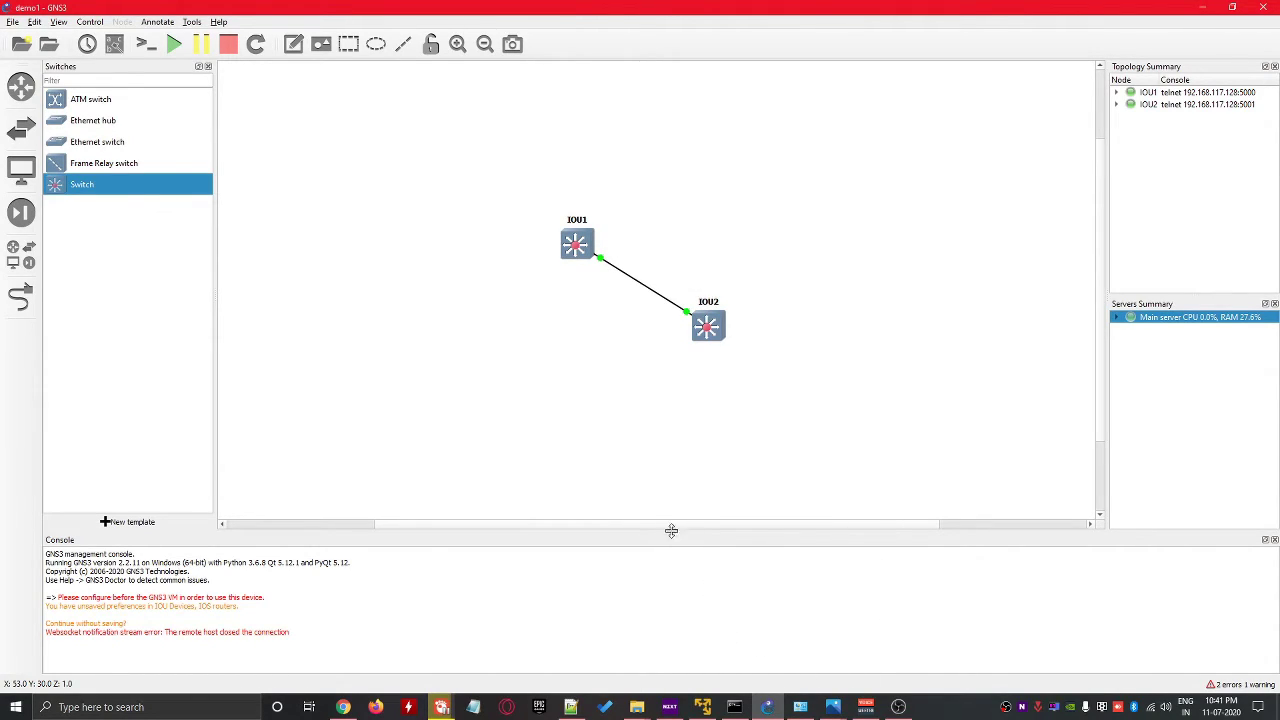
Open IOU1's PuTTY console maximised and run show spanning-tree
double_click(577, 247)
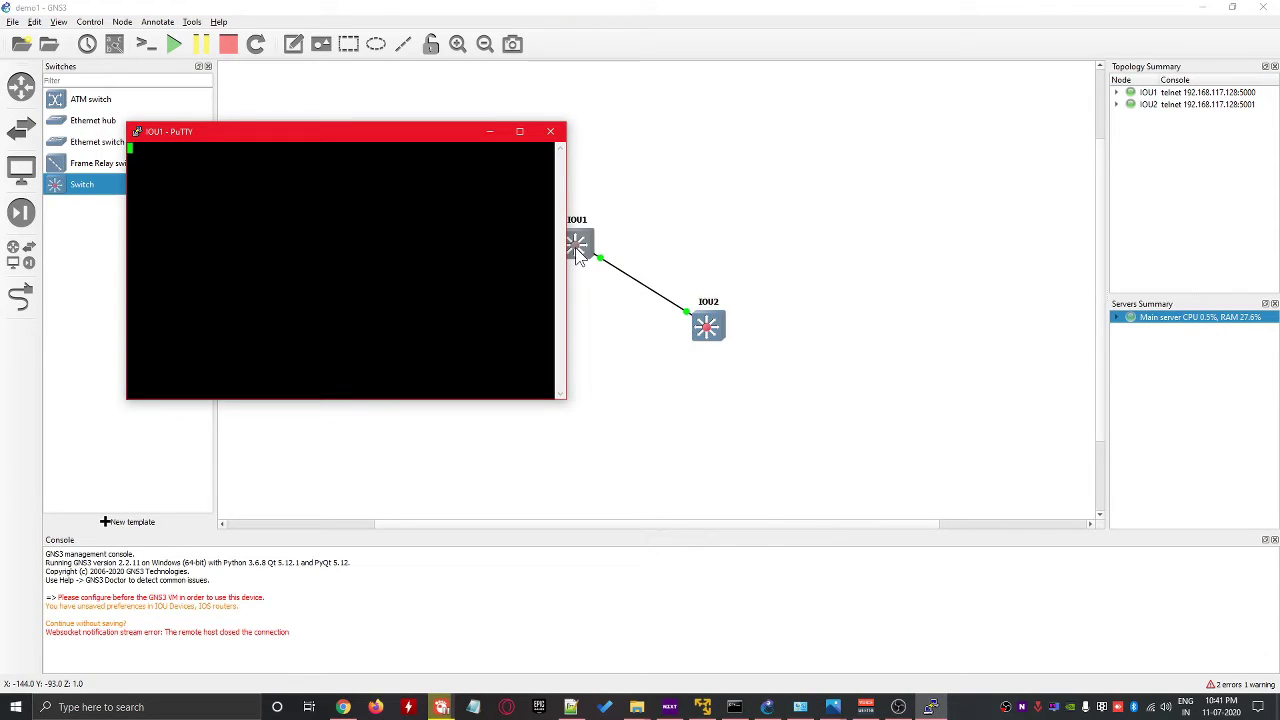
key(alt+Tab)
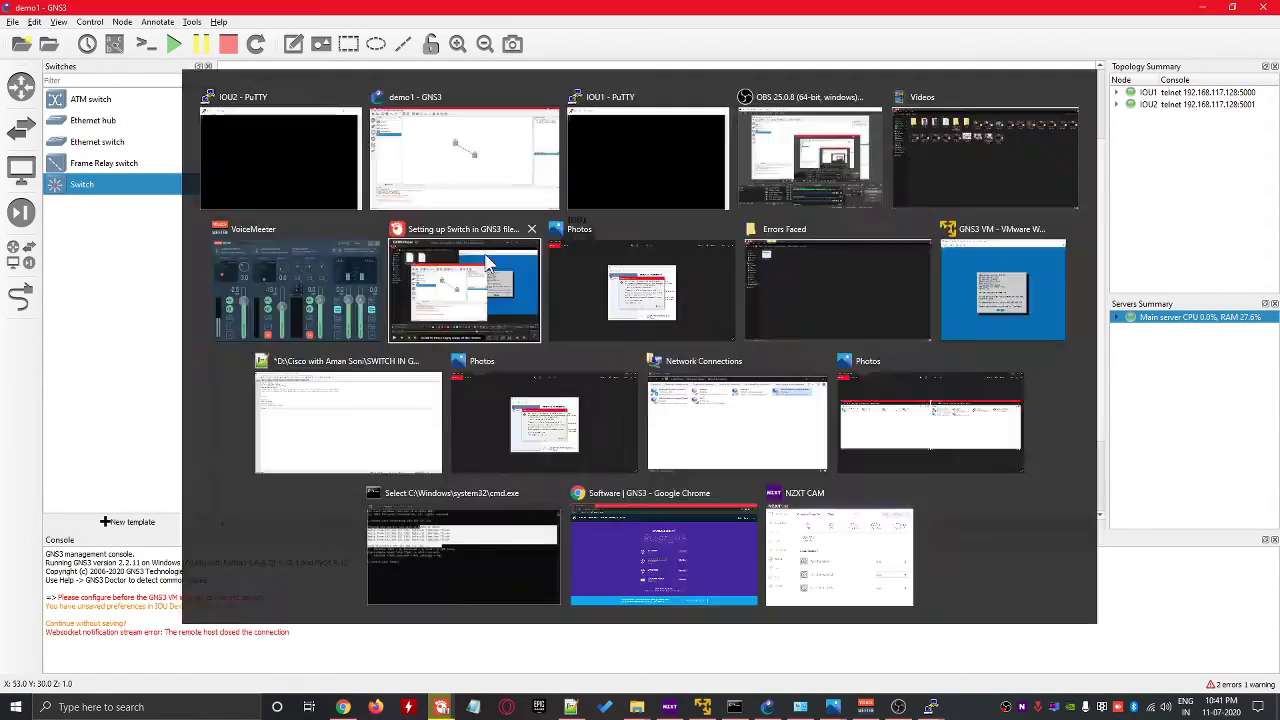
click(930, 707)
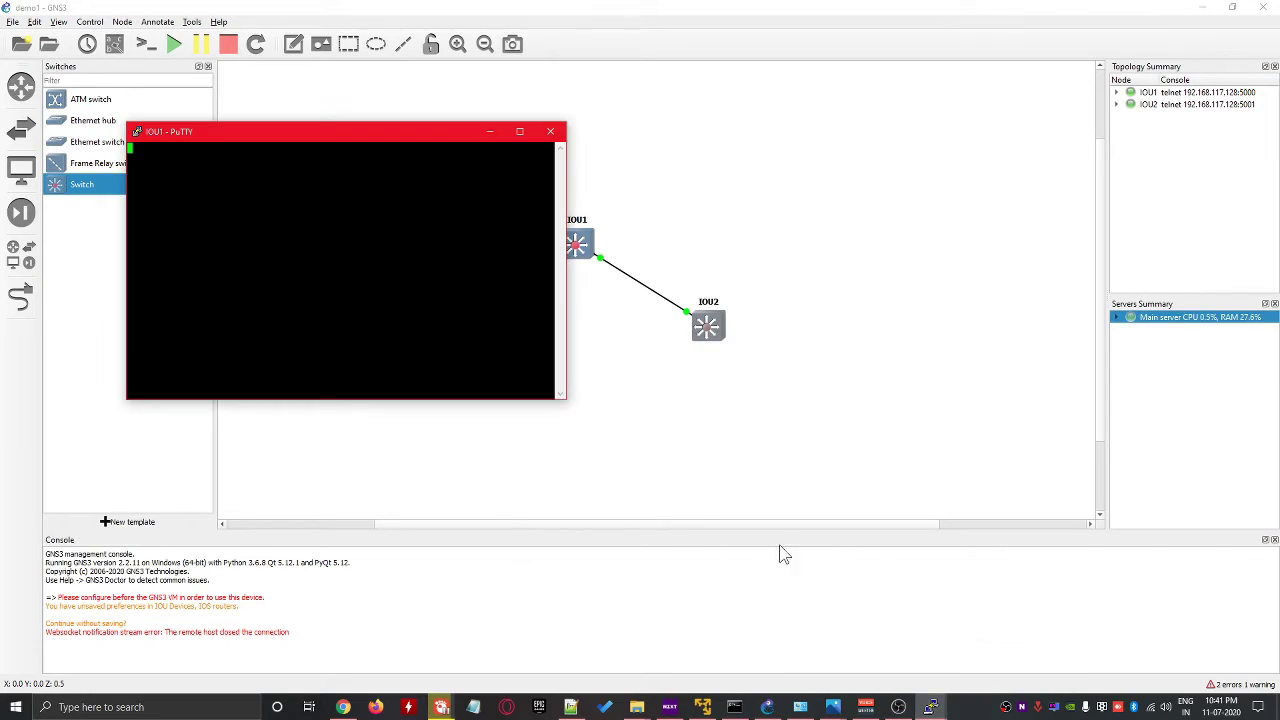
key(Return)
key(Return)
key(Return)
key(Return)
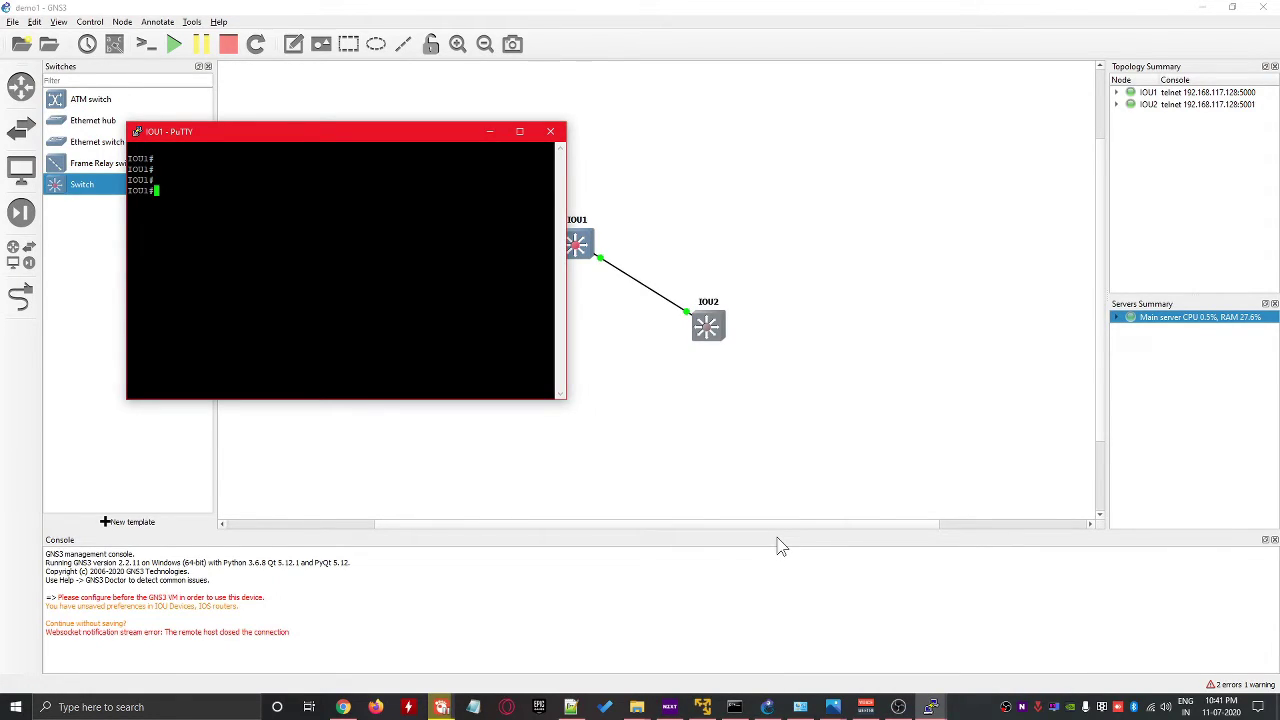
key(super+Up)
text(spa)
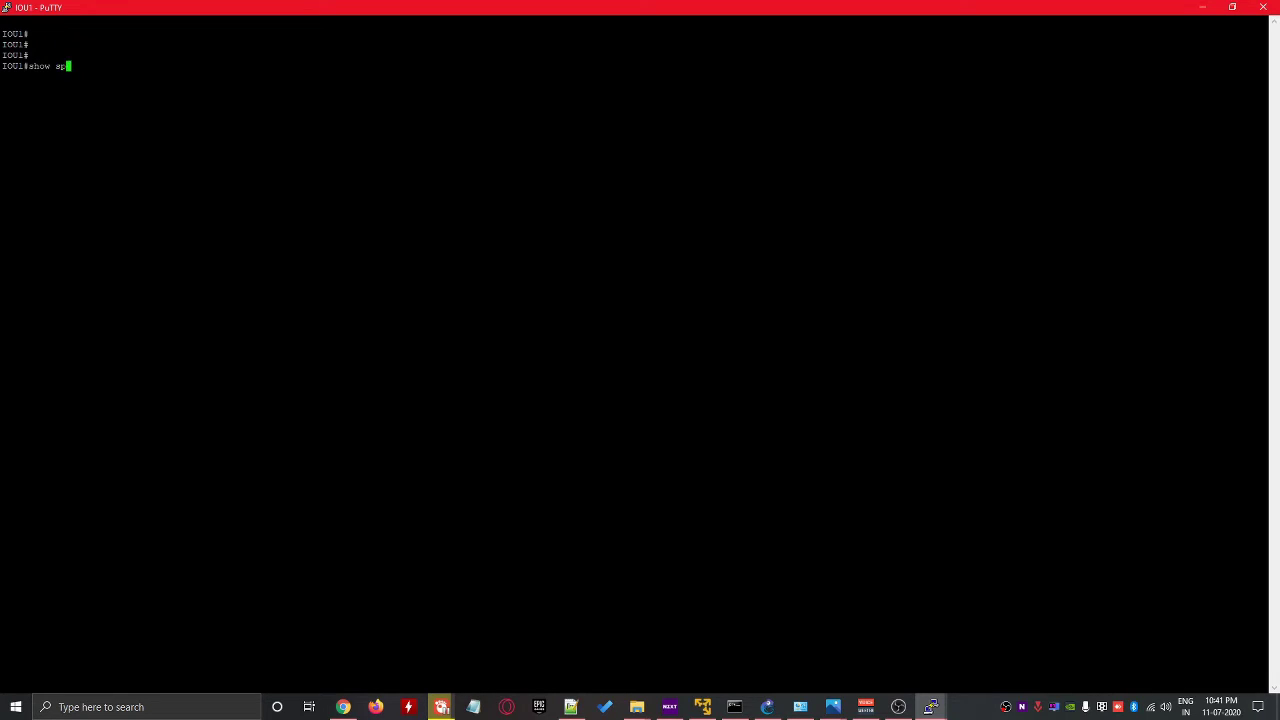
key(Tab)
key(Return)
key(space)
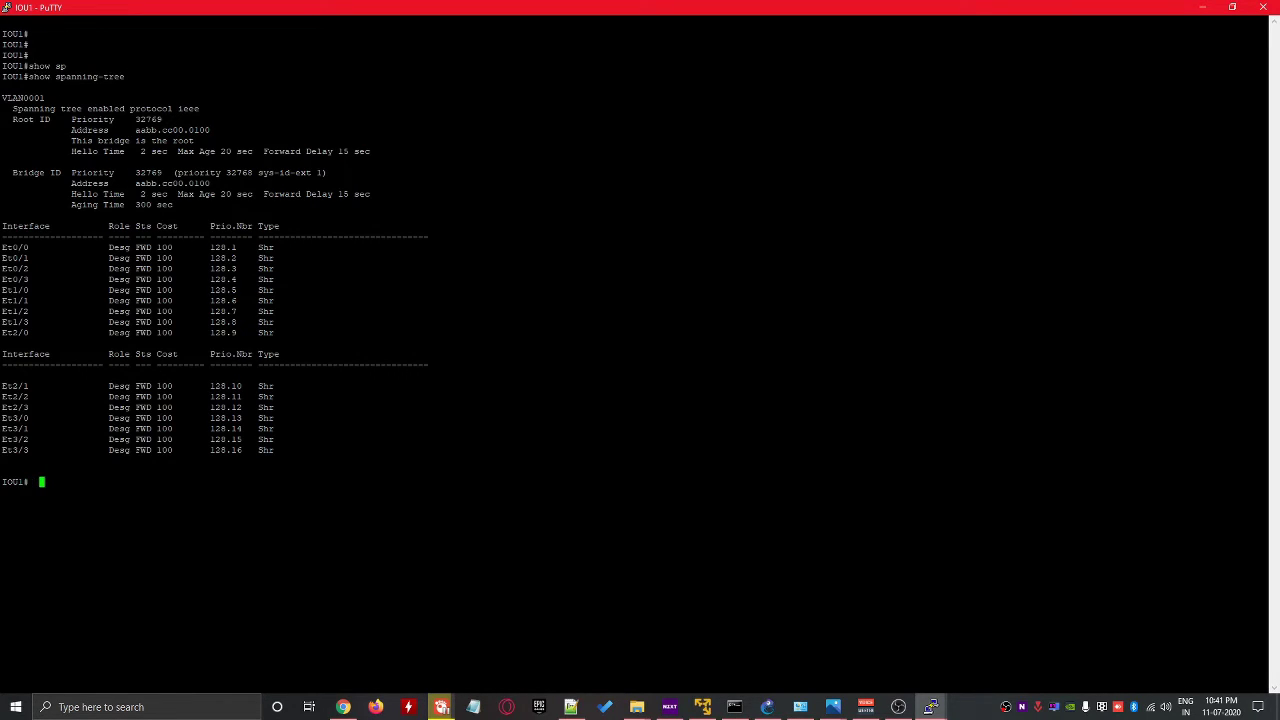
Run show vlan brief on IOU1, then restore the console and return to GNS3
text(show vlan)
key(Tab)
text(b)
key(Return)
key(Return)
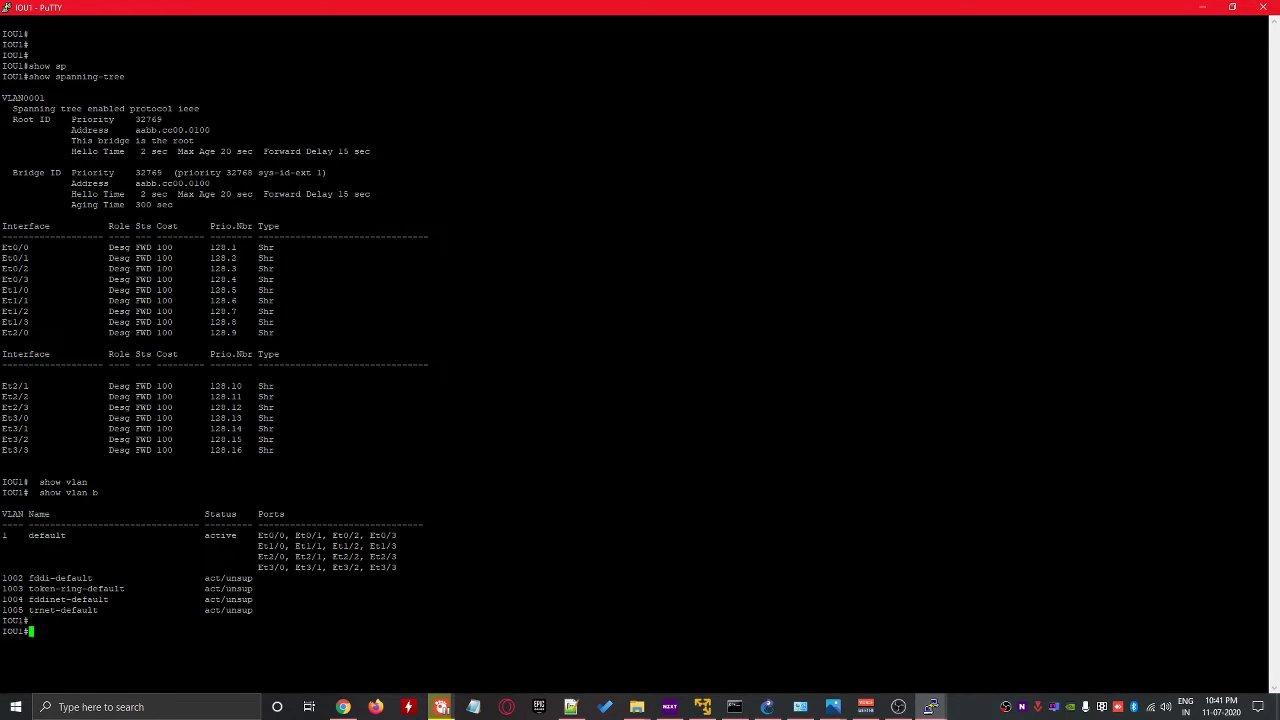
drag(787, 10, 930, 198)
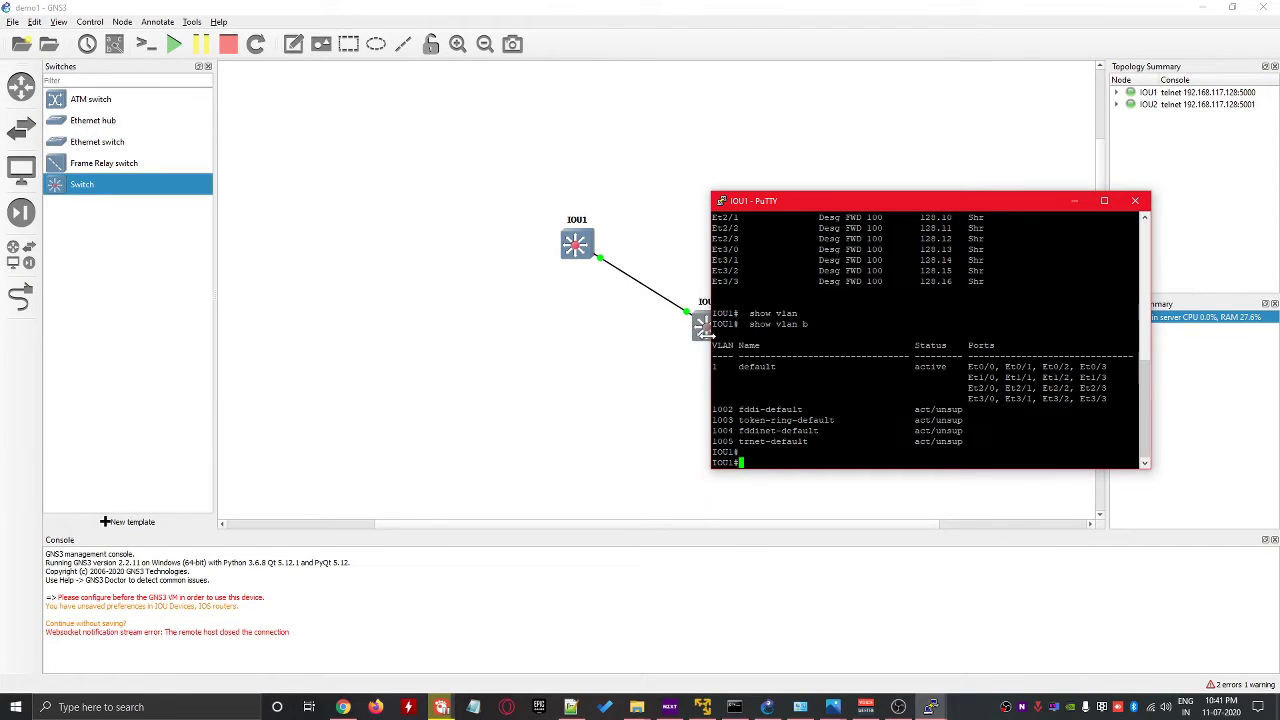
click(698, 376)
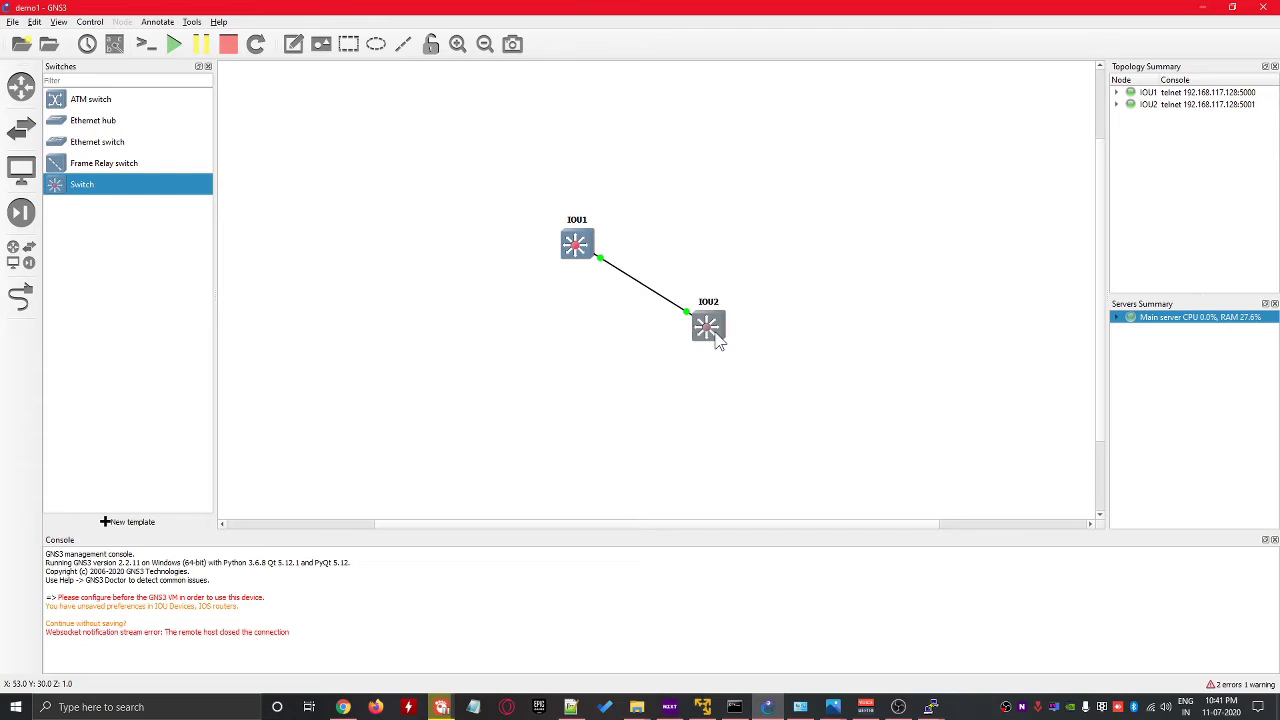
Run show spanning-tree on the IOU2 console, move it aside, and show the desktop
mouse_move(930, 707)
click(995, 650)
key(Return)
key(Return)
key(Return)
key(Return)
text(show)
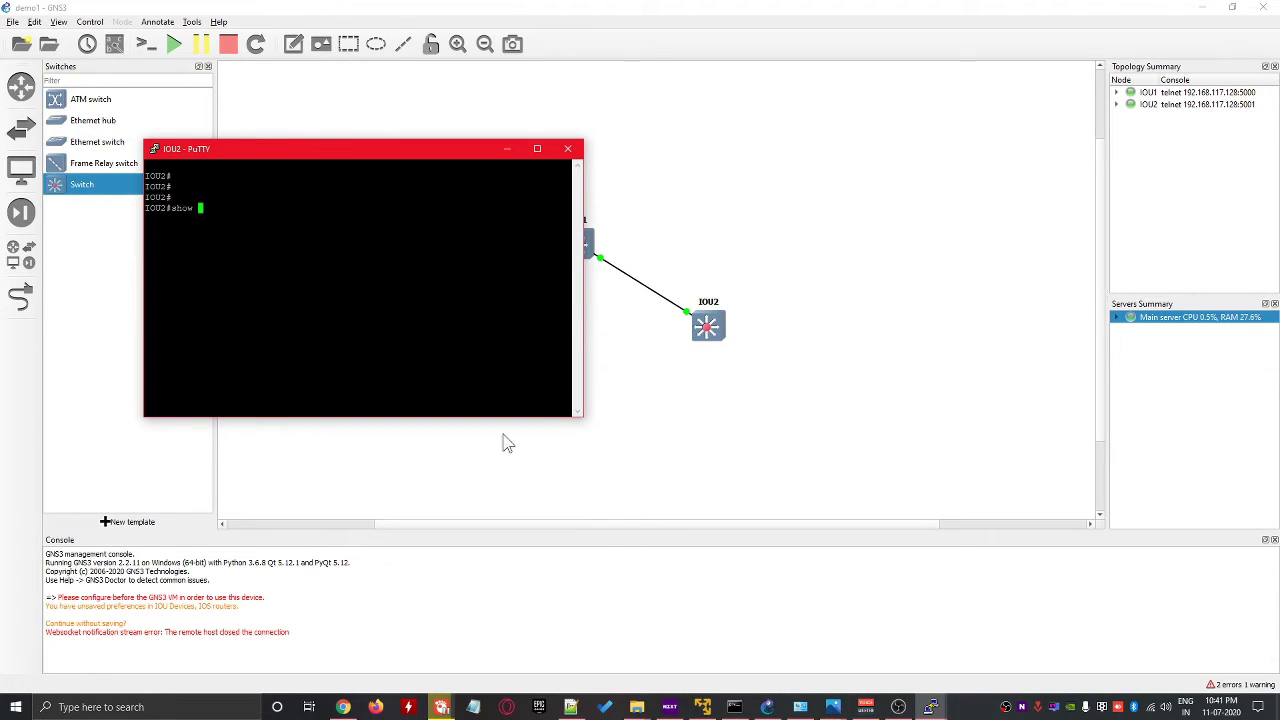
text(spanning-tree)
key(Return)
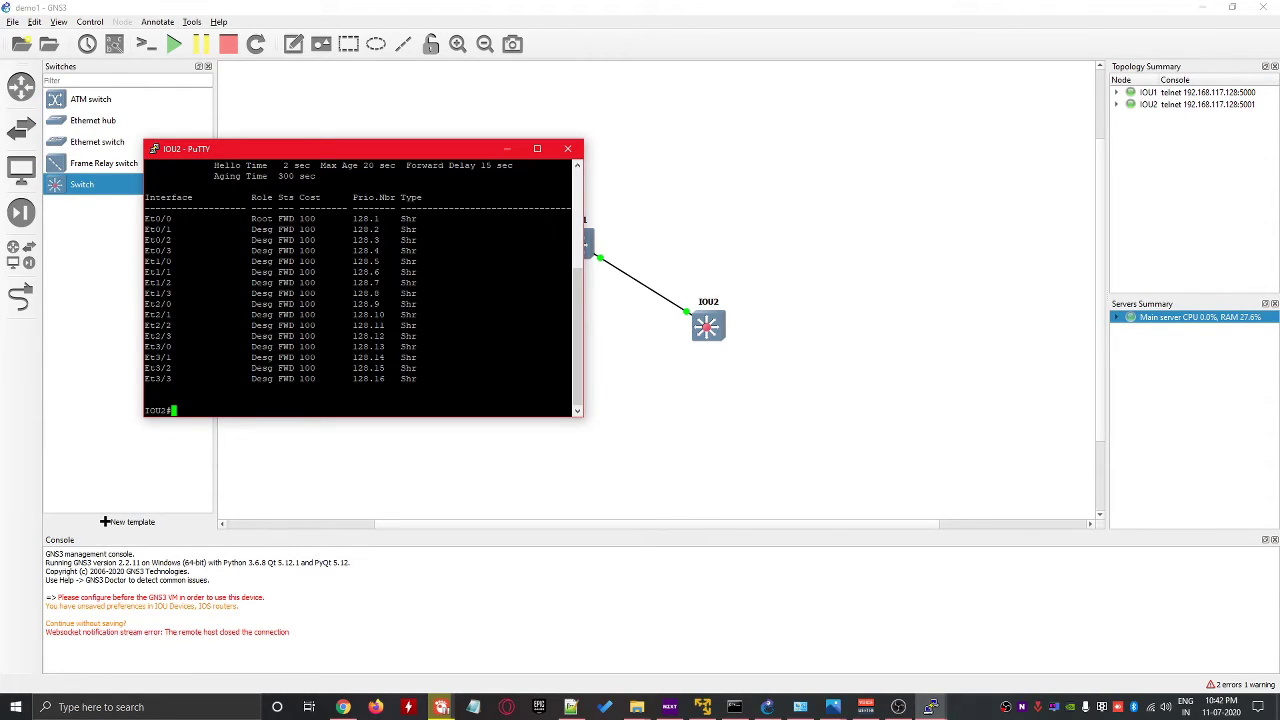
drag(446, 148, 829, 307)
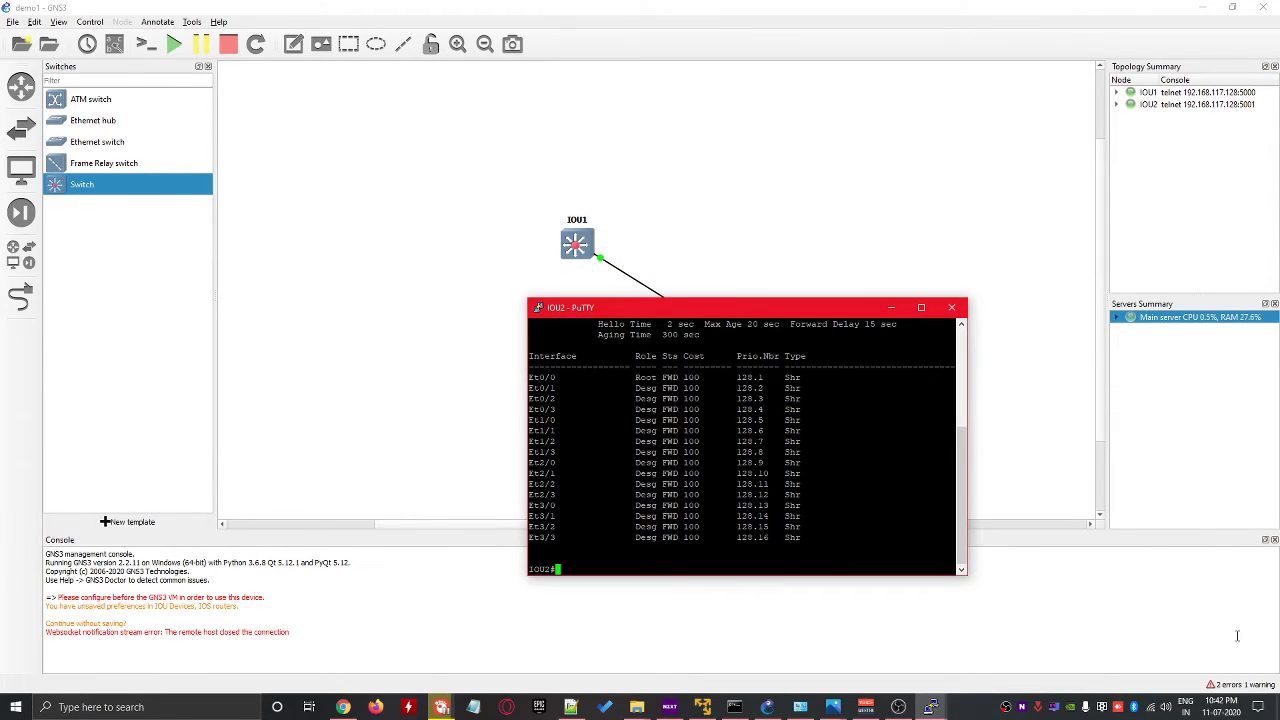
click(1277, 706)
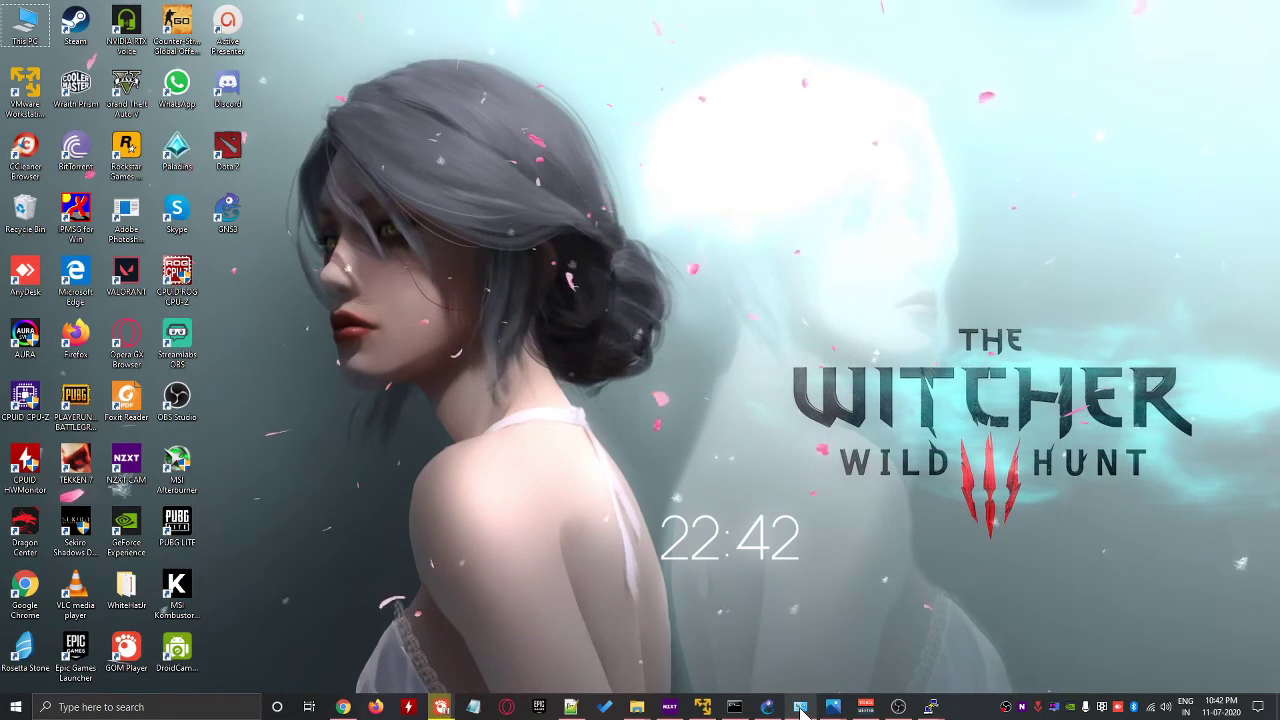
Open the AMD-V.png error screenshot in Photos, then raise the GNS3 VM window
mouse_move(801, 708)
click(860, 670)
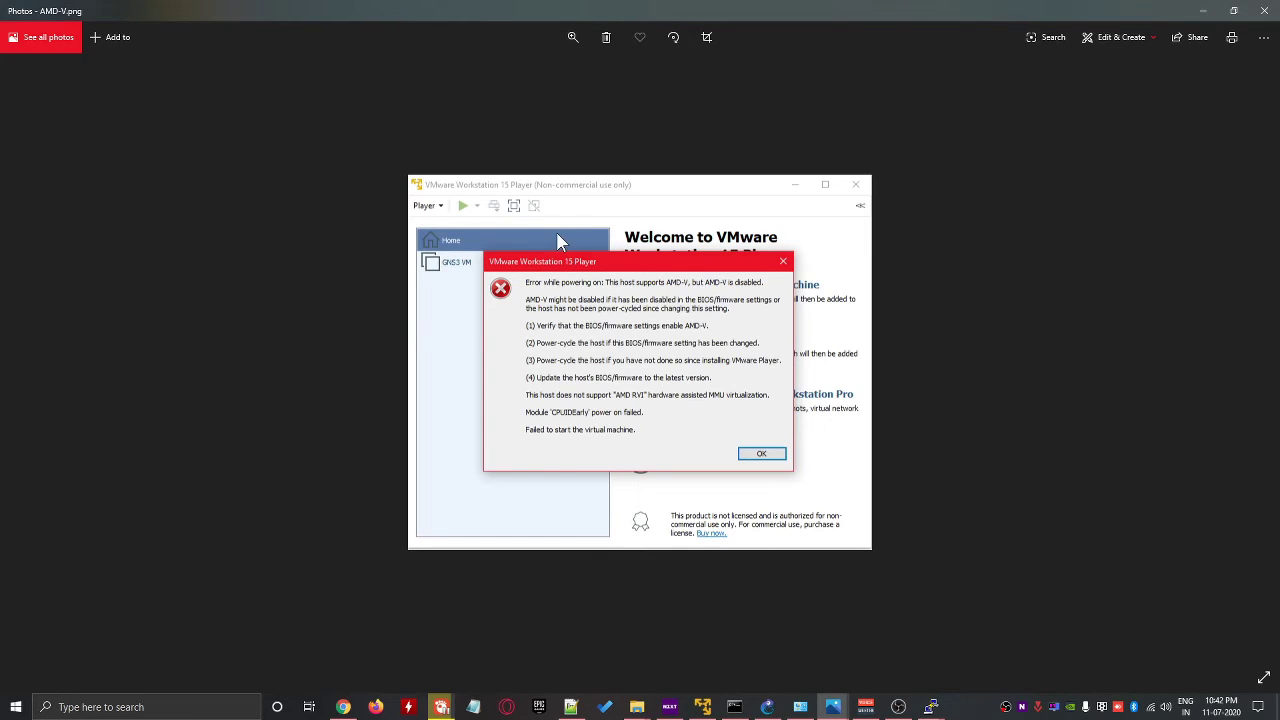
click(703, 706)
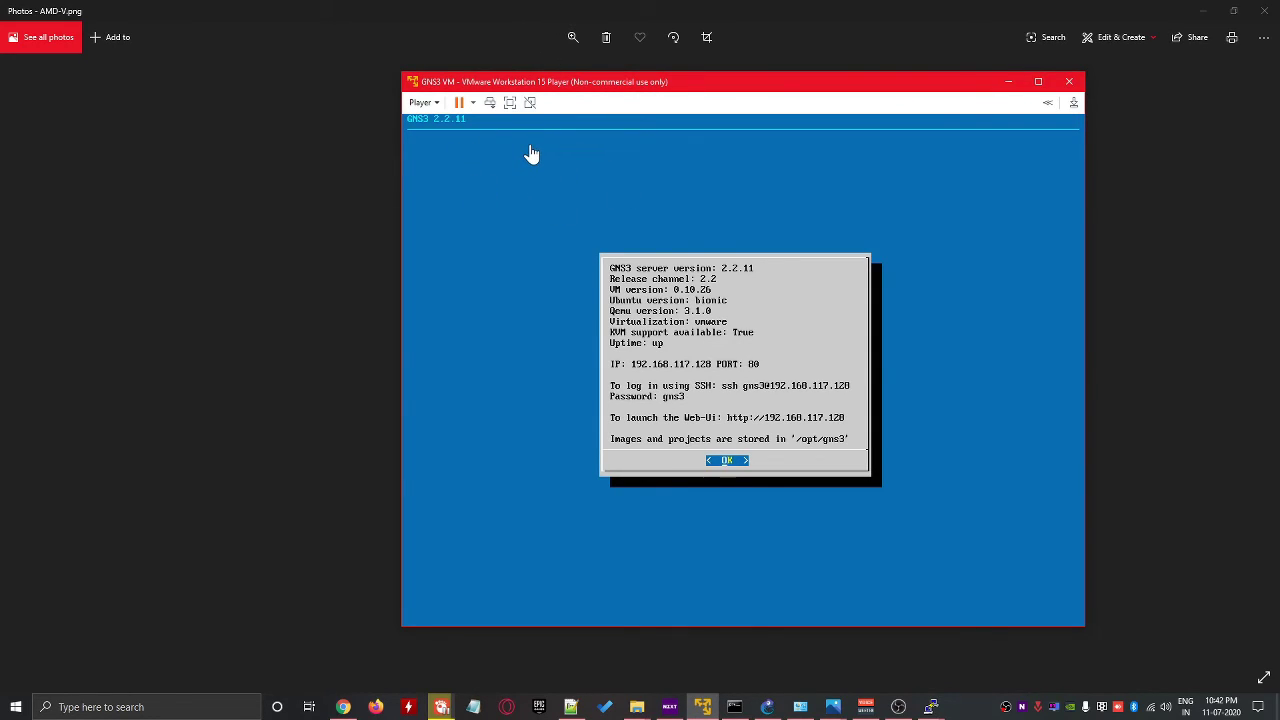
click(437, 102)
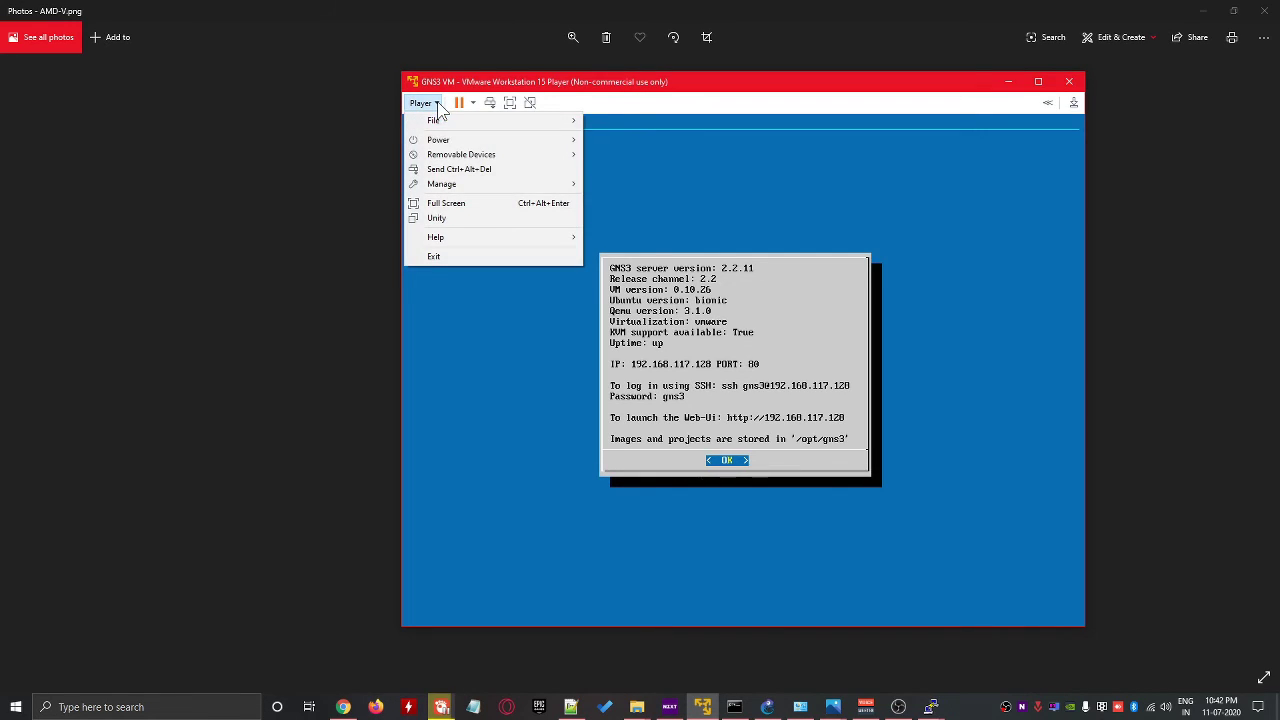
mouse_move(488, 186)
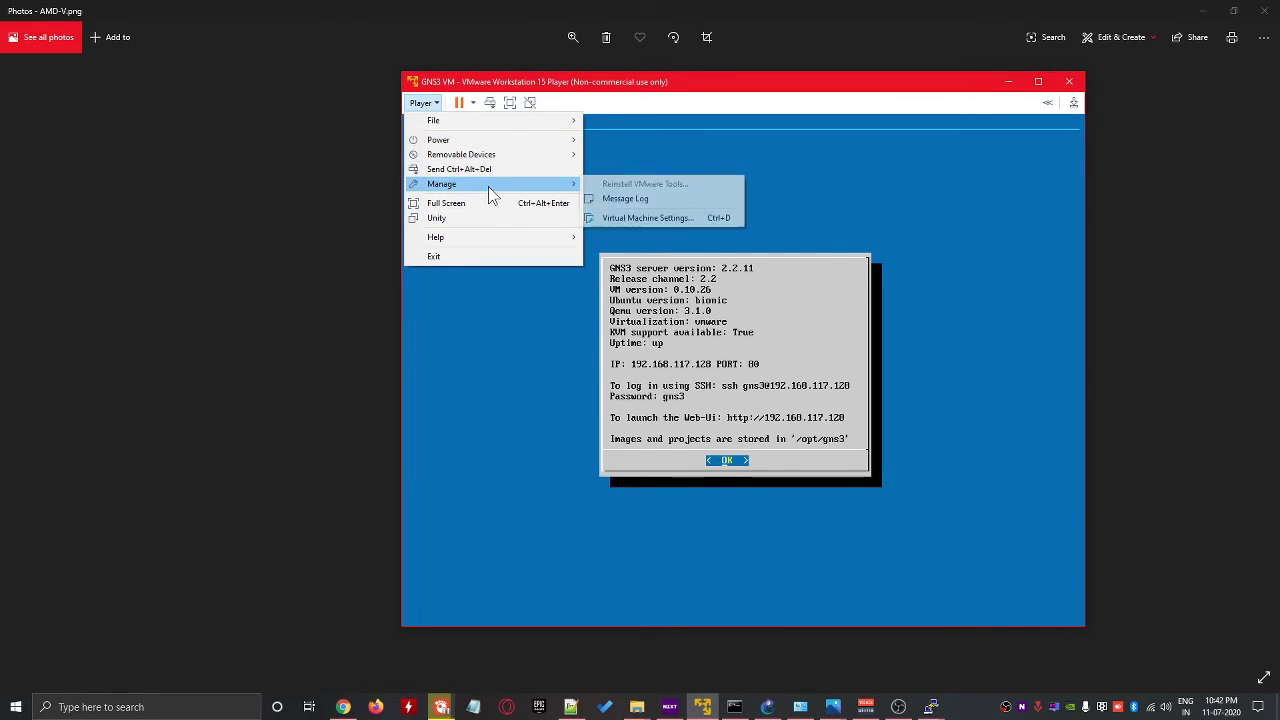
click(650, 220)
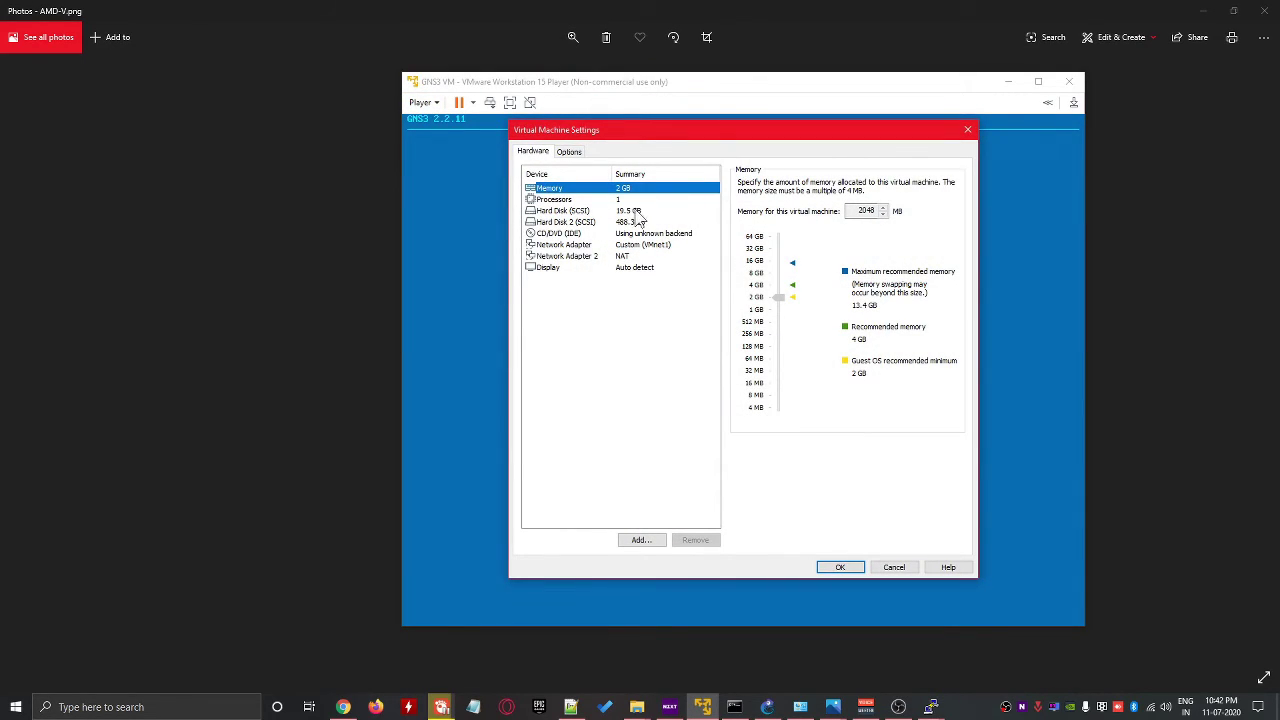
click(641, 200)
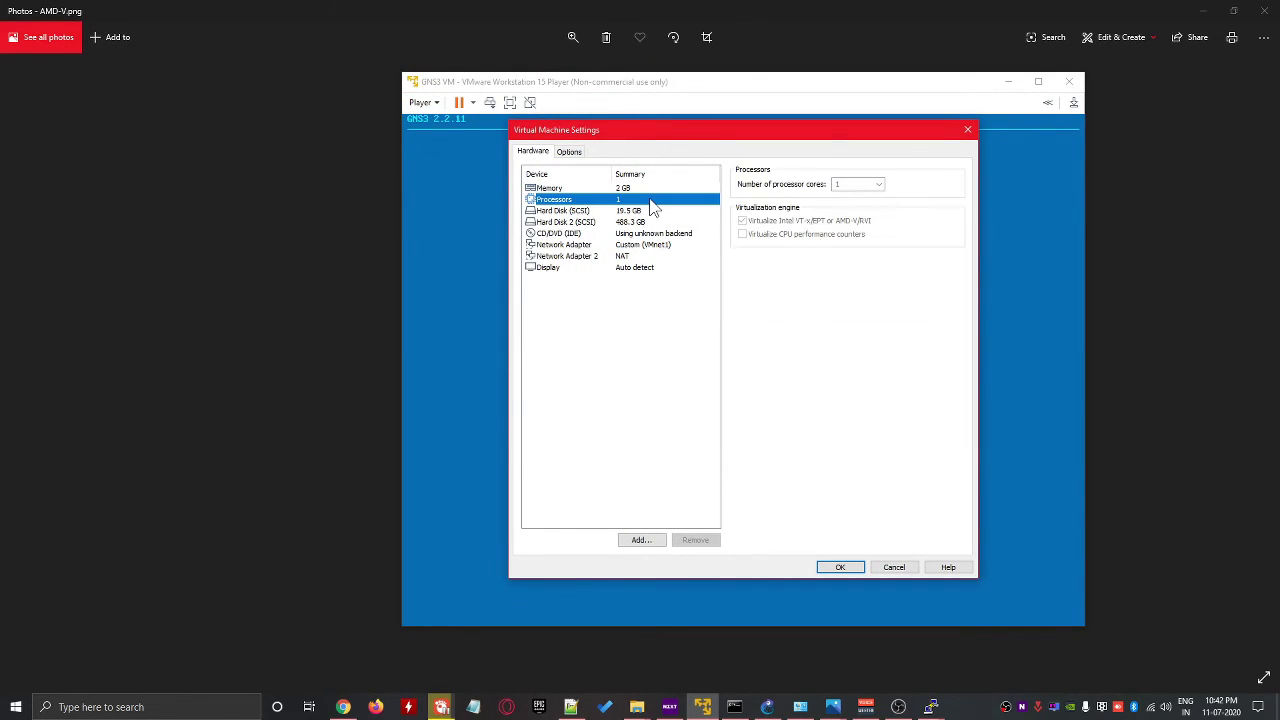
click(663, 213)
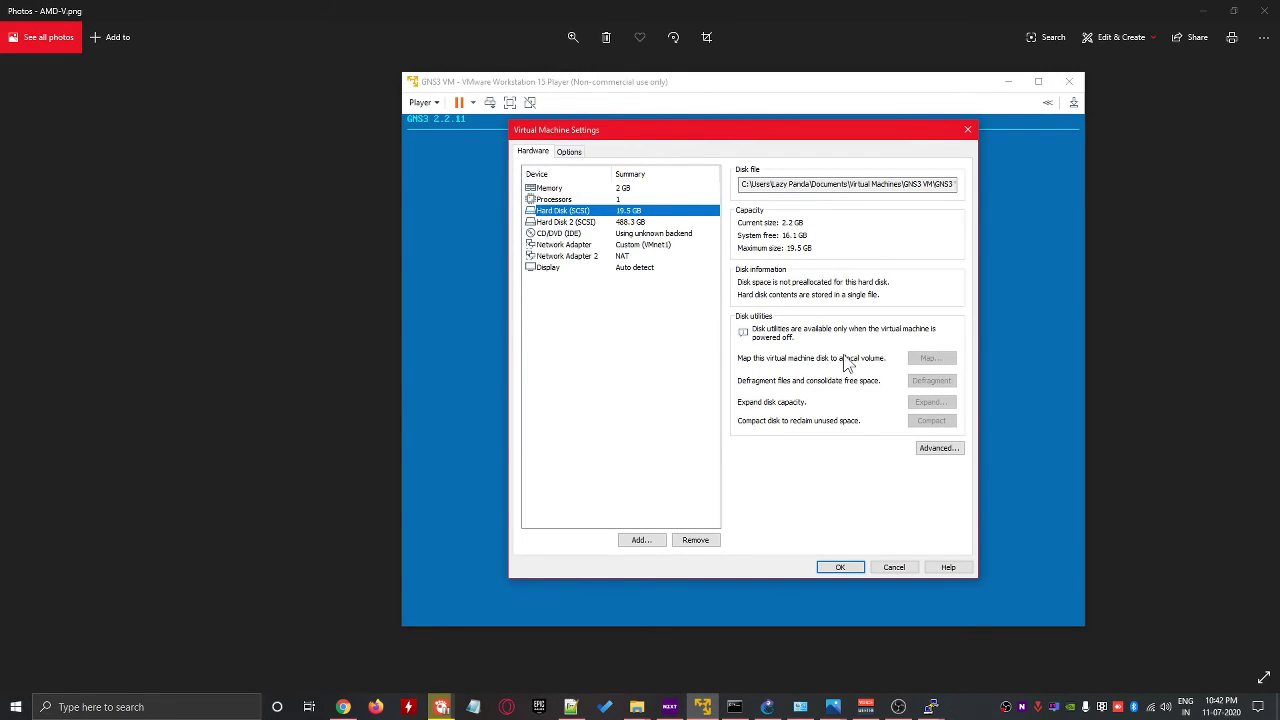
click(908, 568)
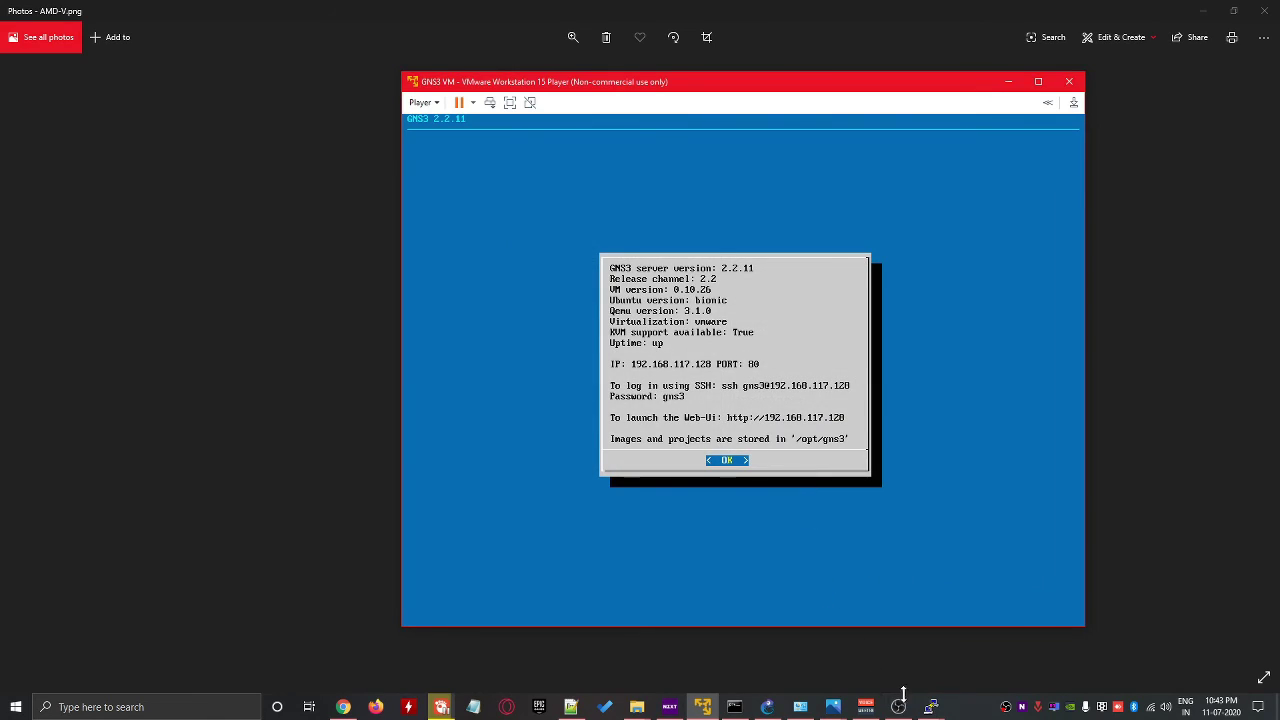
Bring the AMD-V.png screenshot of VMware's AMD-V error to the front in Photos, then OBS Studio
mouse_move(833, 707)
click(833, 640)
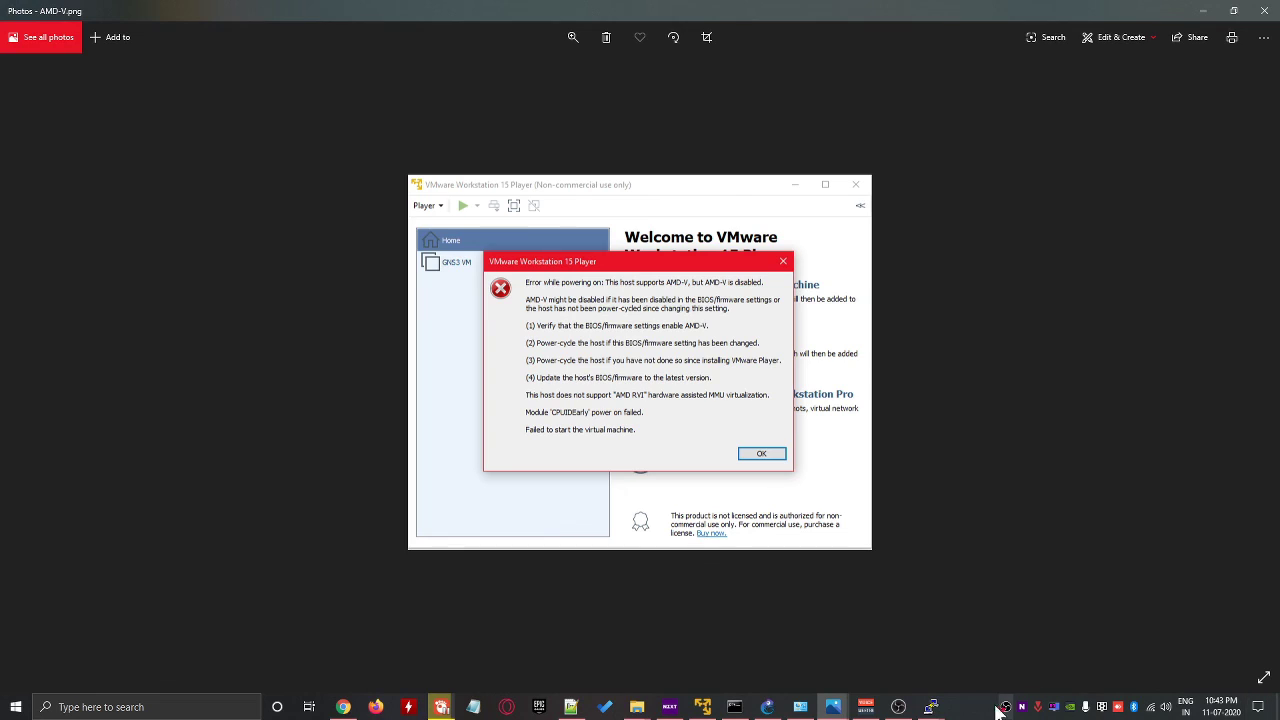
click(898, 707)
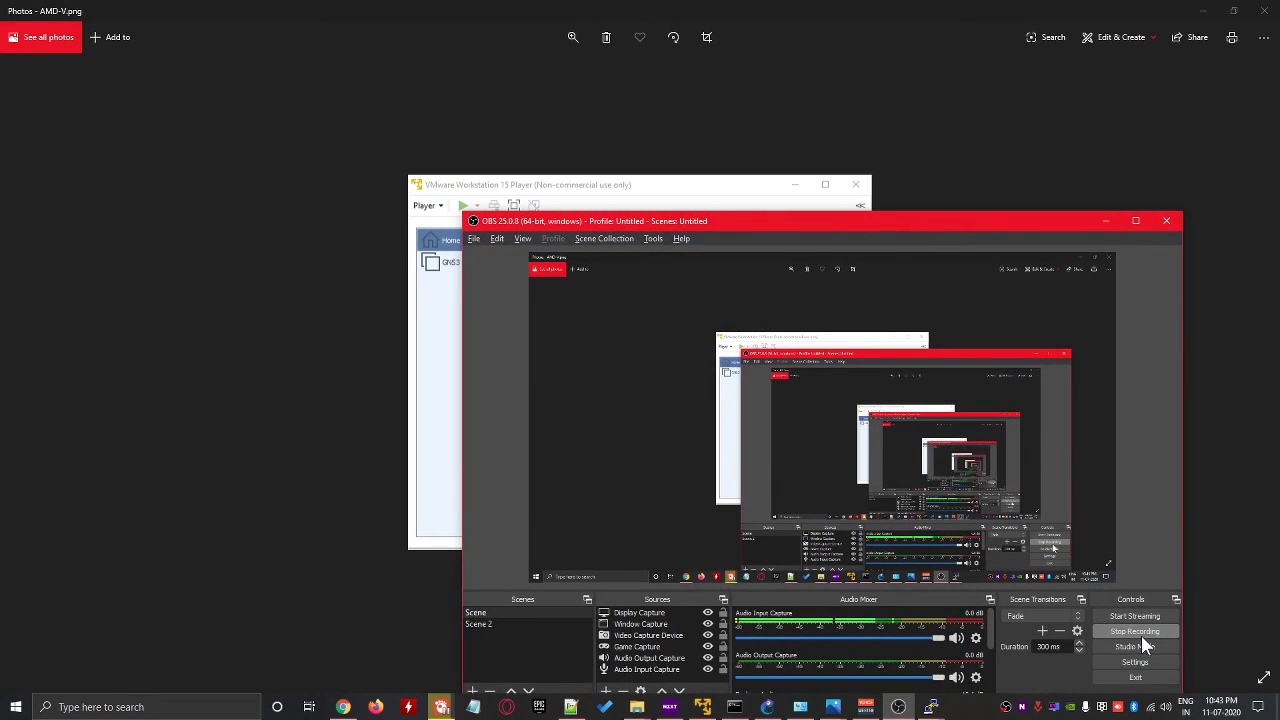